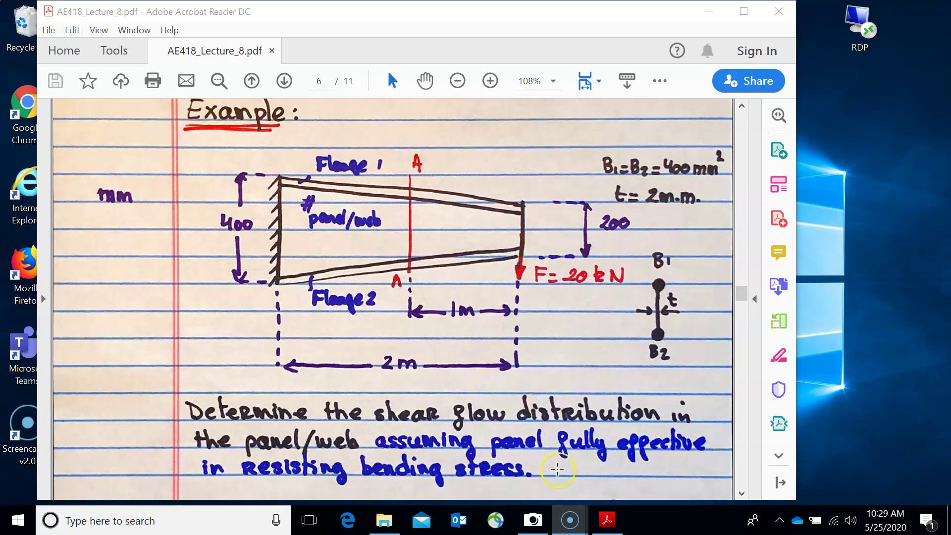
# Switch from the tapered web panel page to the live Windows Camera view
pyautogui.click(536, 523)
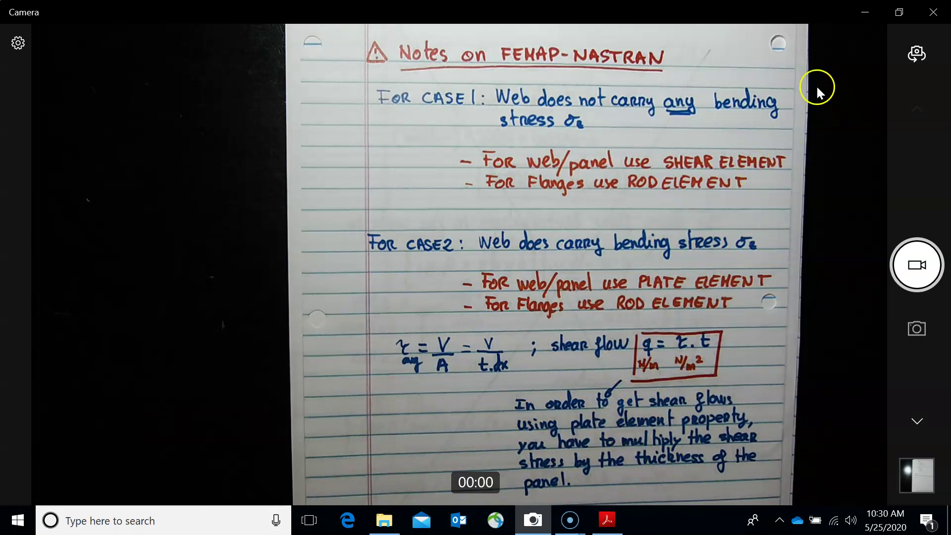
# Bring the AE418 lecture PDF back in front of the camera notes
pyautogui.click(608, 520)
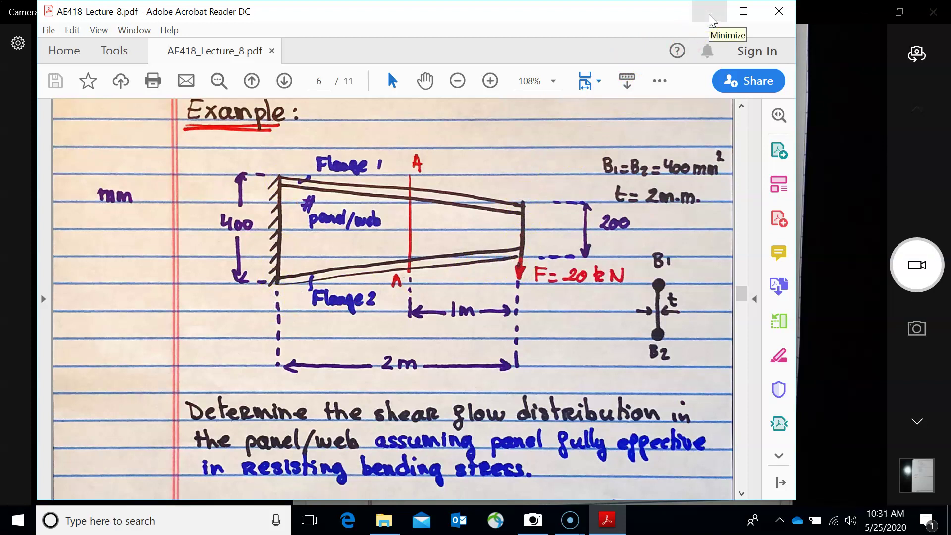
# Launch FEMAP v11.4.2 by searching 'fe' and dismiss the Tip of the Day
pyautogui.click(131, 524)
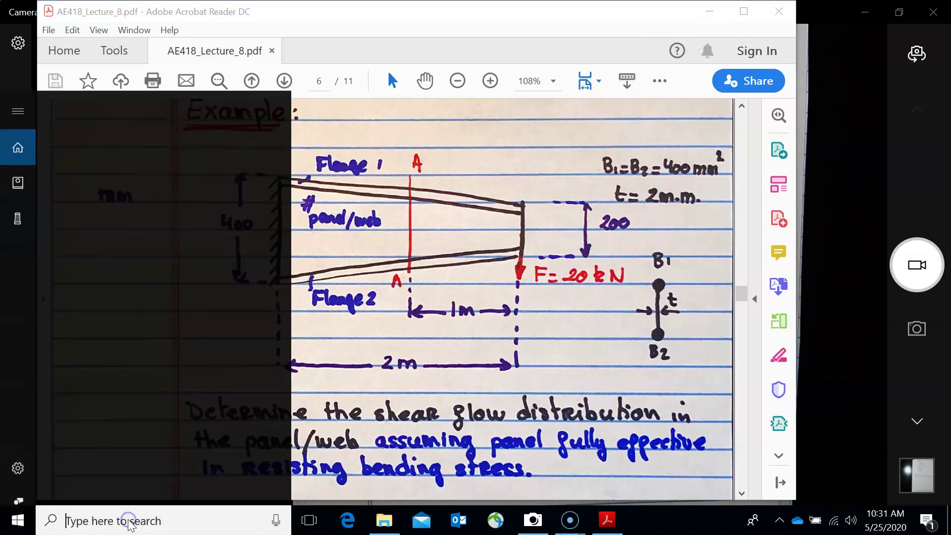
pyautogui.write('fe')
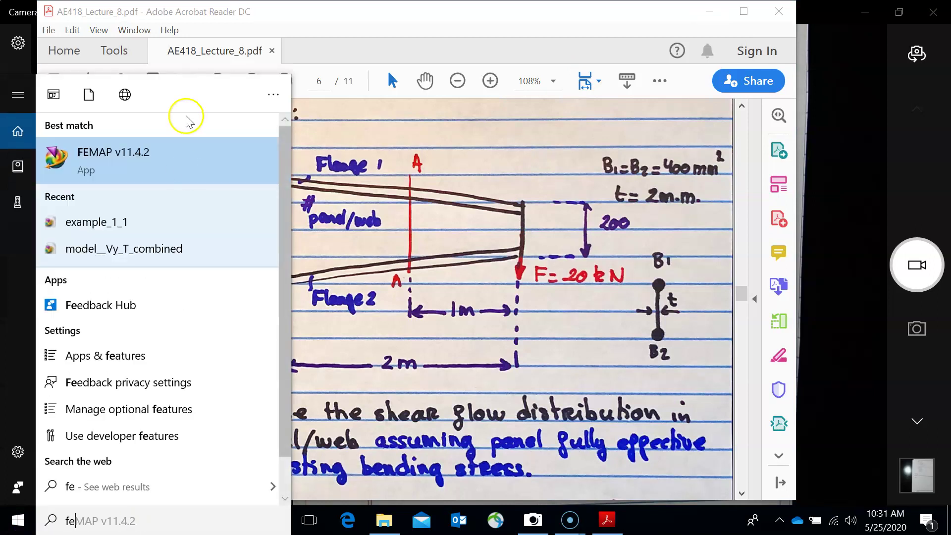
pyautogui.click(135, 150)
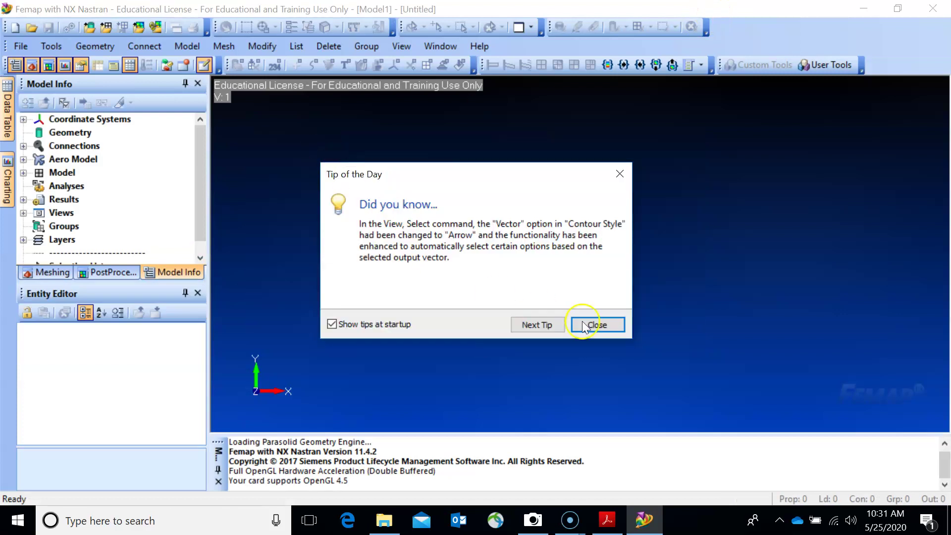
pyautogui.click(589, 321)
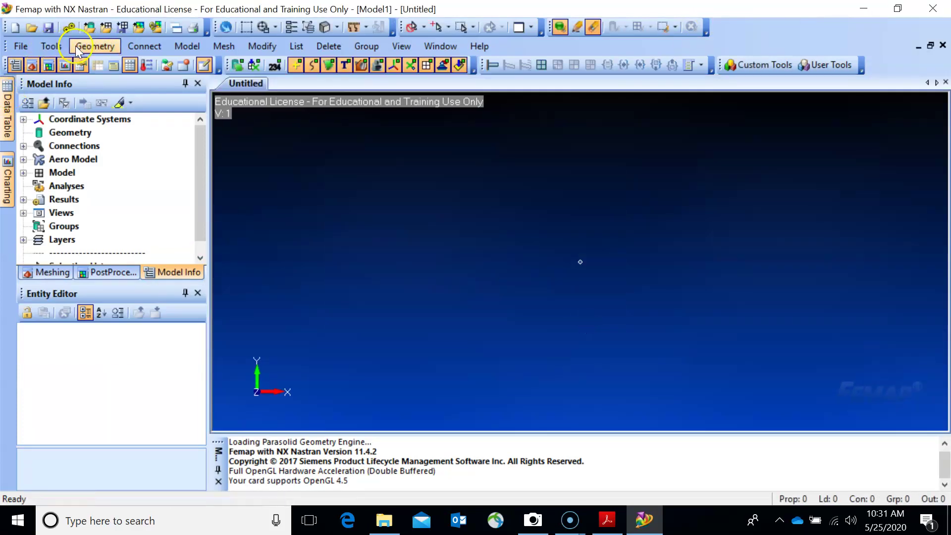
# Create geometry points at (0, -200) and (0, 200)
pyautogui.click(107, 47)
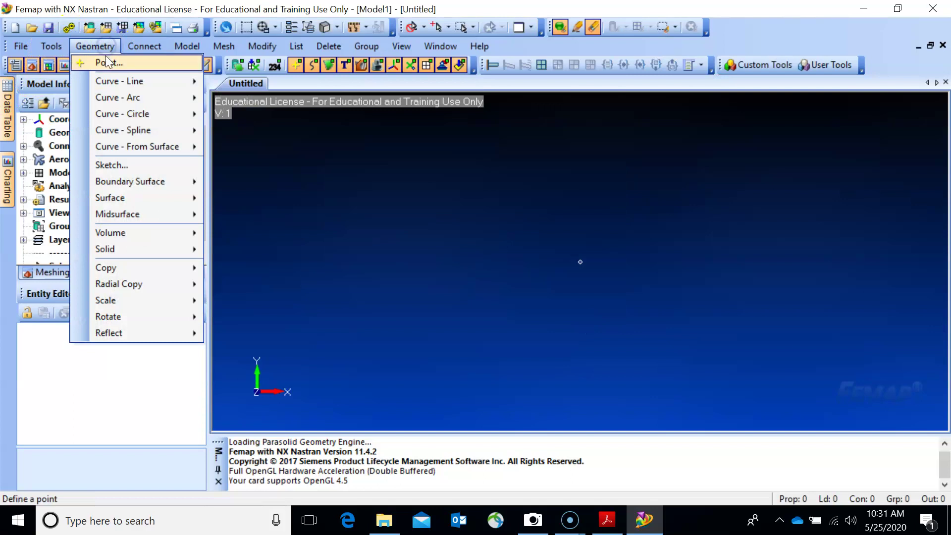
pyautogui.click(108, 62)
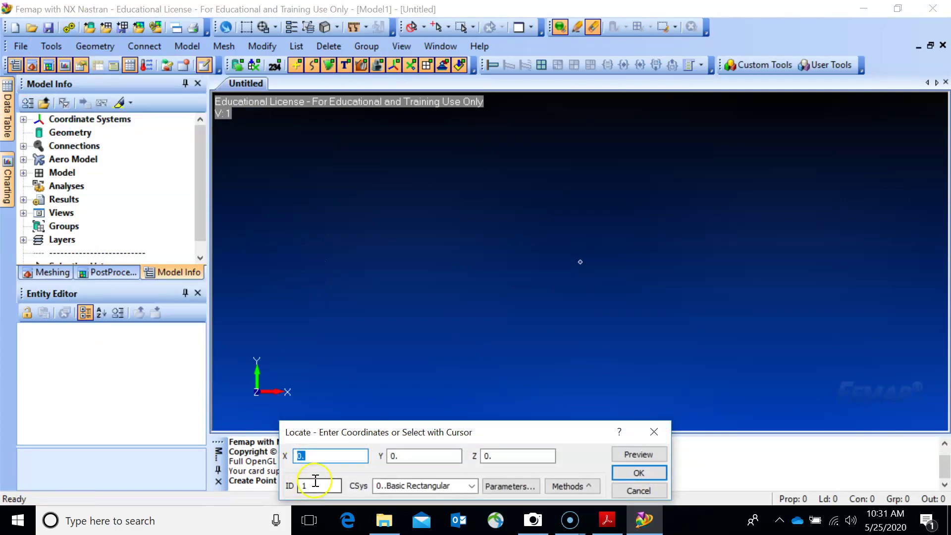
pyautogui.press('Tab')
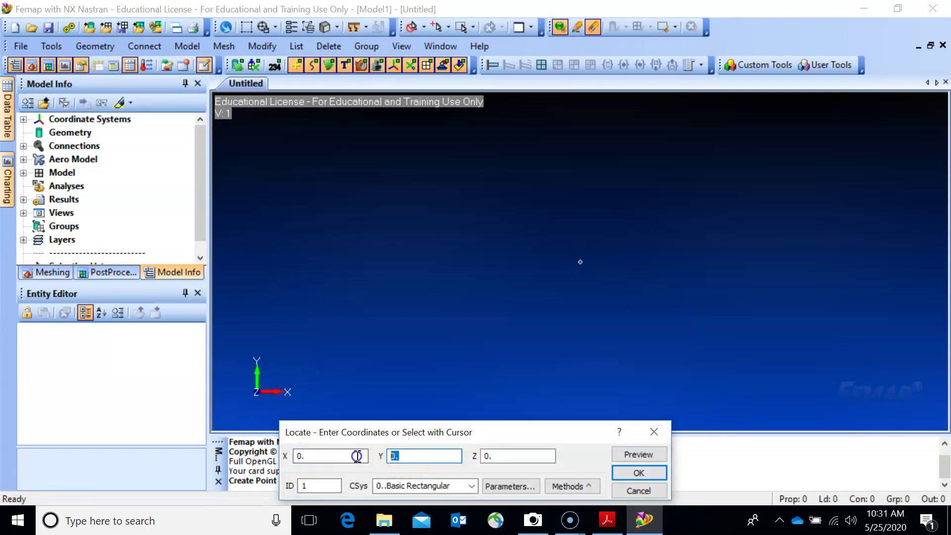
pyautogui.write('-200')
pyautogui.click(638, 473)
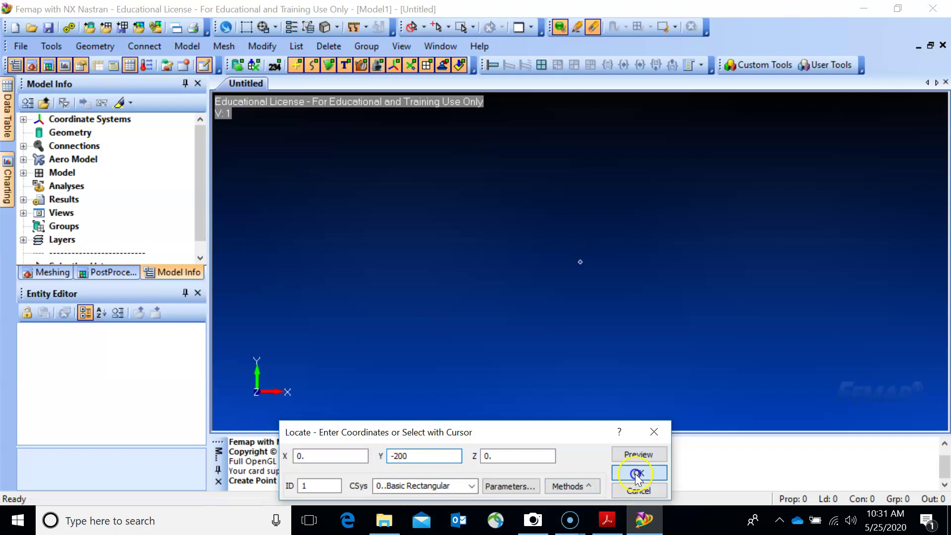
pyautogui.press('Tab')
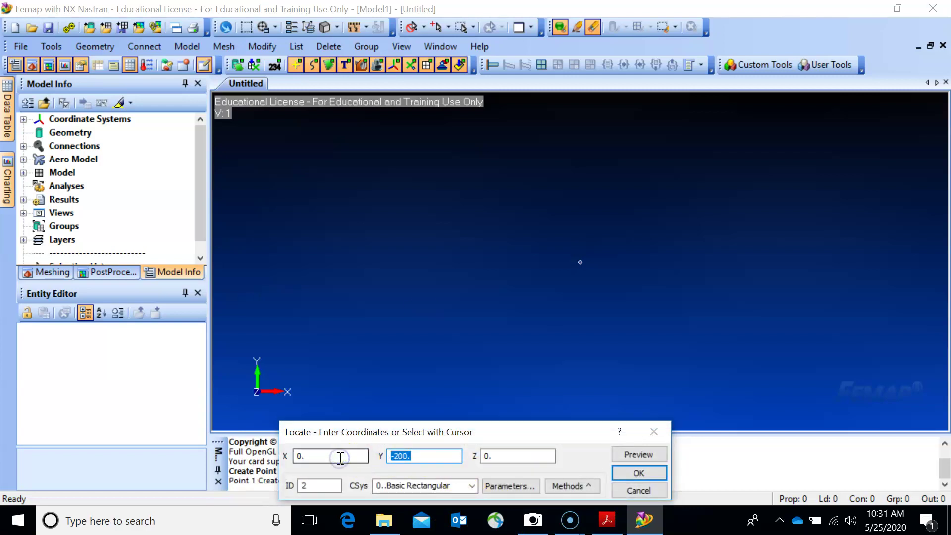
pyautogui.write('200')
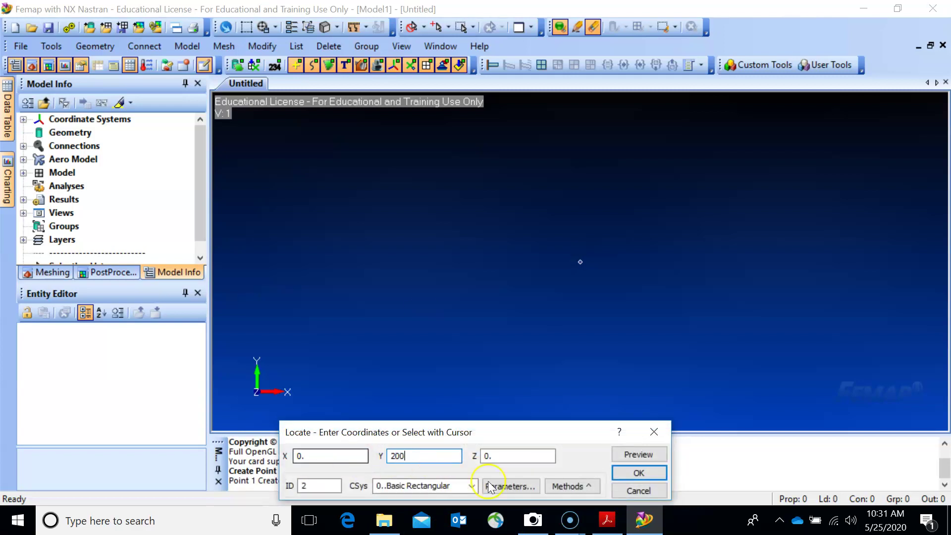
pyautogui.click(638, 473)
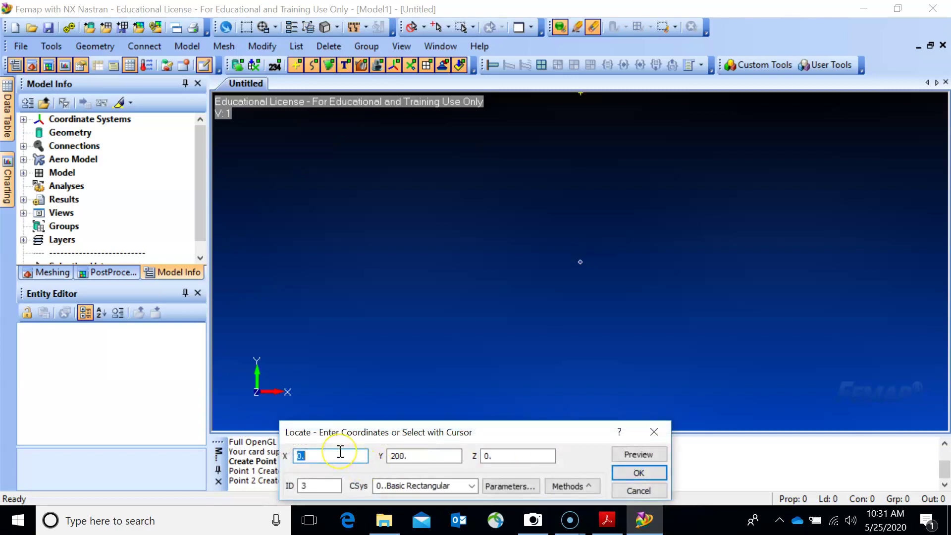
# Add points at (2000, -100) and (2000, 100), then fit all points in view
pyautogui.write('2000')
pyautogui.press('Tab')
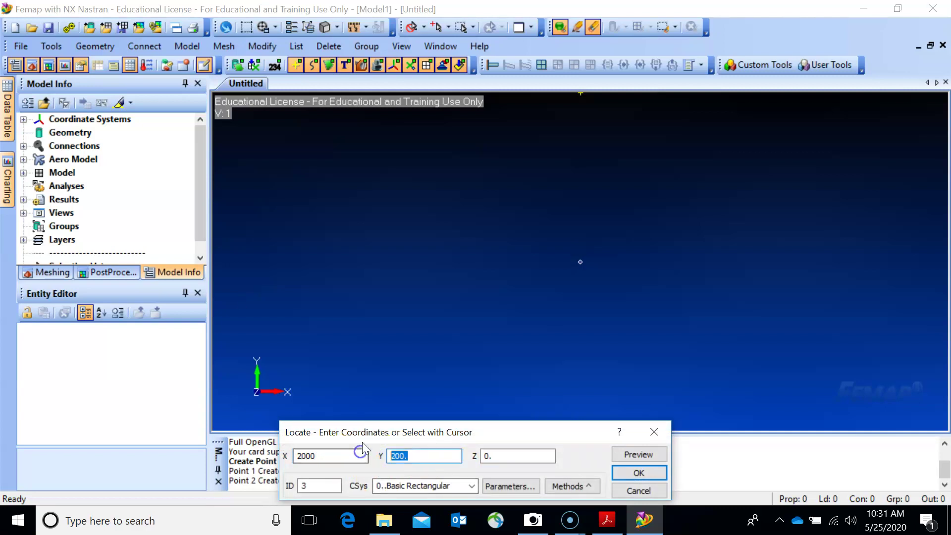
pyautogui.write('-100')
pyautogui.click(623, 471)
pyautogui.press('Tab')
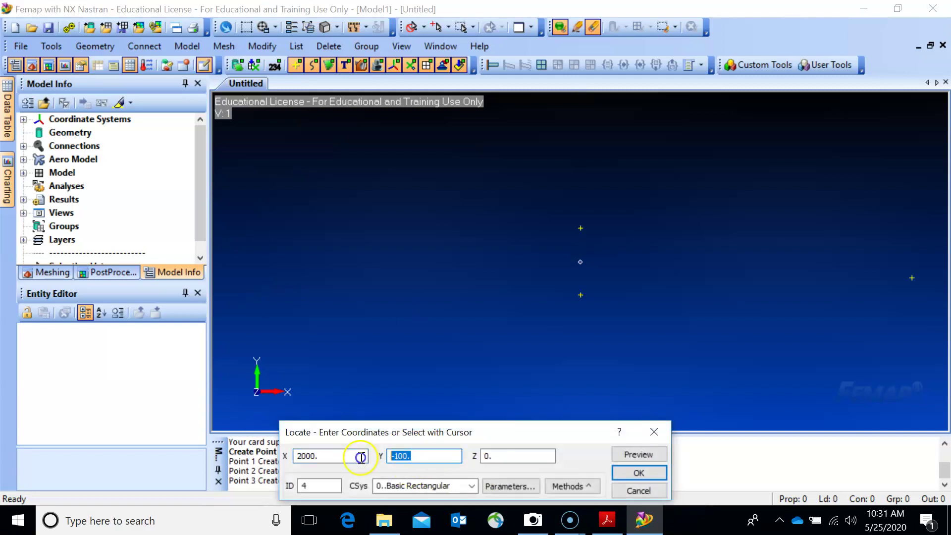
pyautogui.write('100')
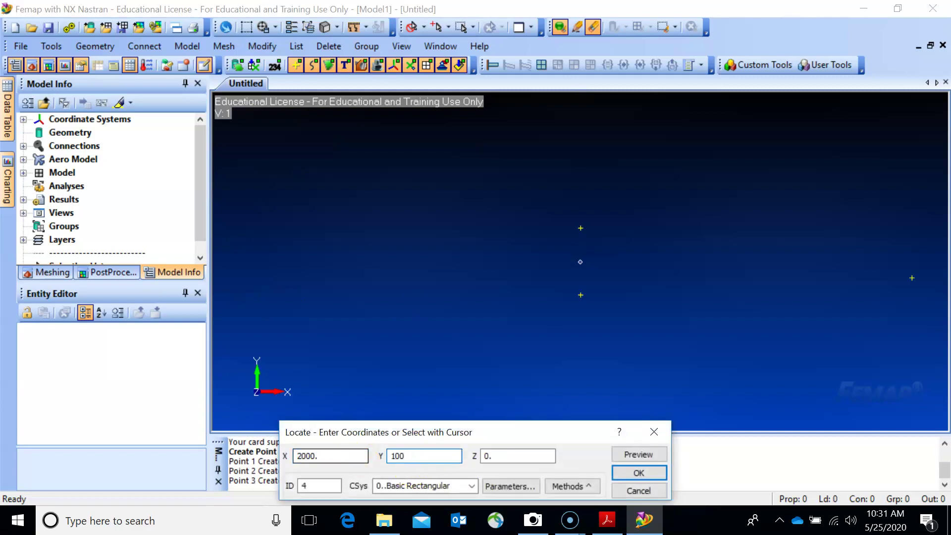
pyautogui.click(622, 472)
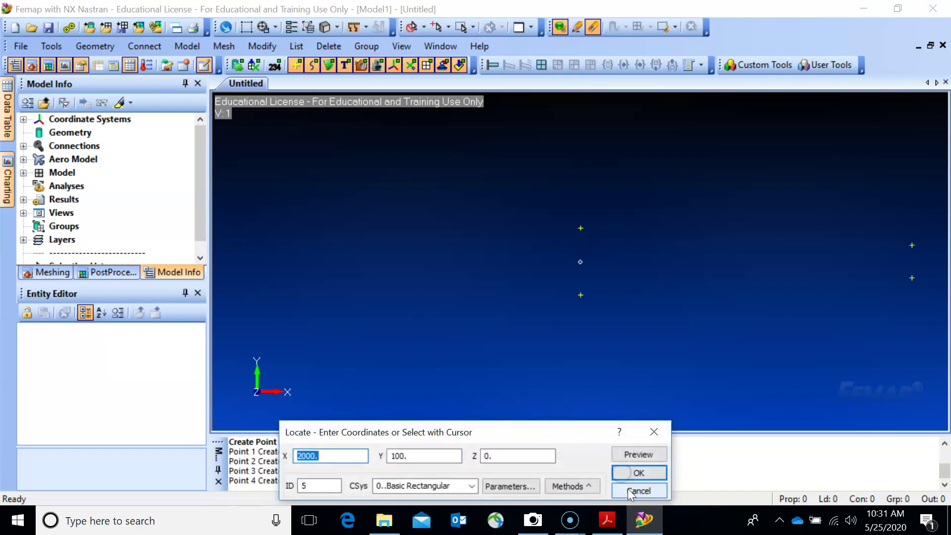
pyautogui.click(628, 488)
pyautogui.hotkey('ctrl', 'a')
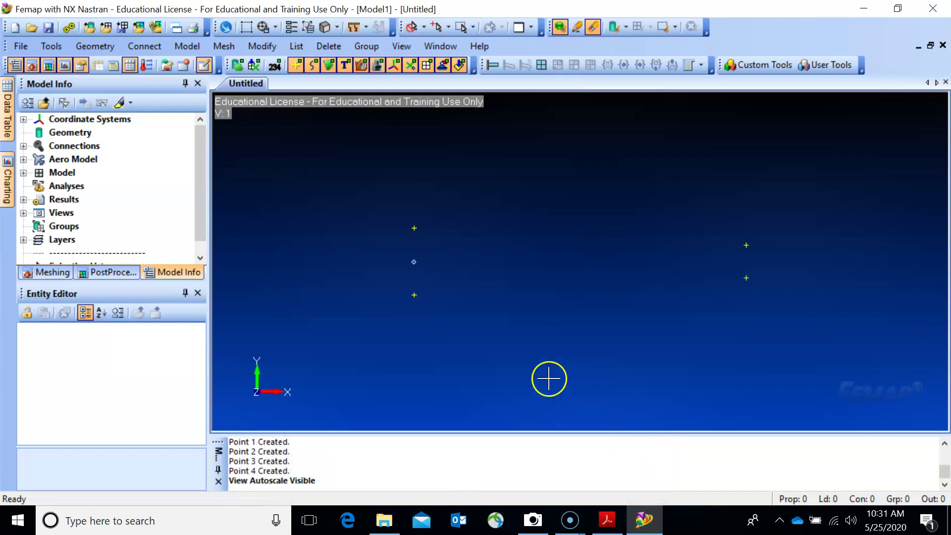
pyautogui.scroll(1, 401, 292)
pyautogui.scroll(1, 401, 292)
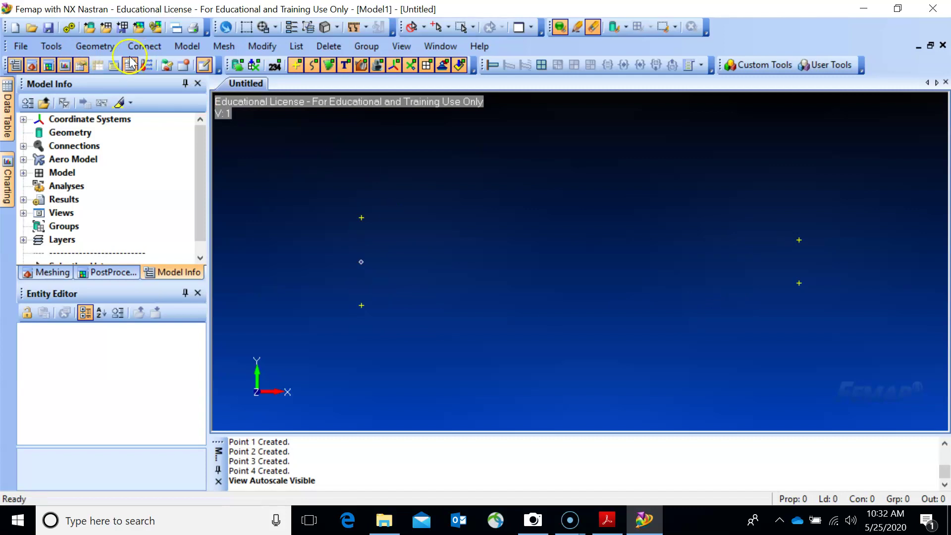
# Create a corner surface on points 2, 4, 3 and 1 for the tapered web
pyautogui.click(94, 46)
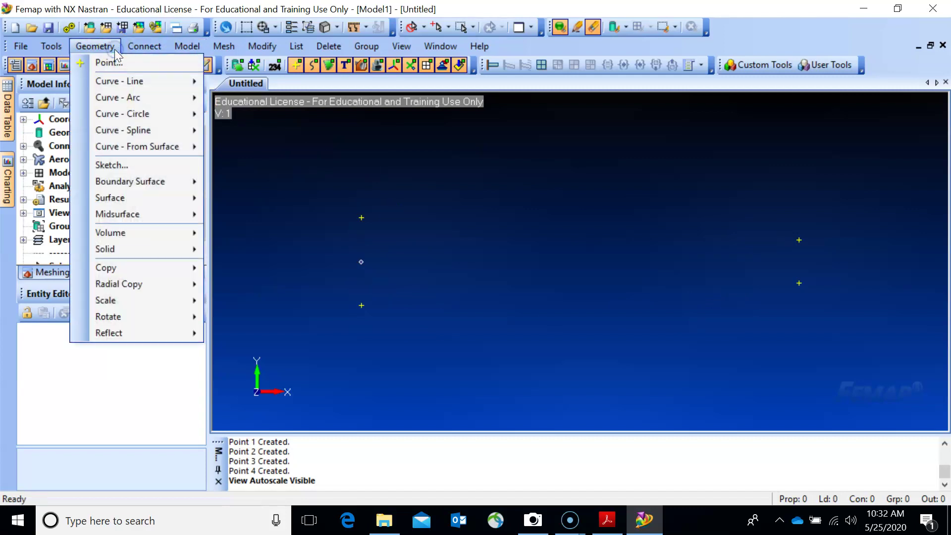
pyautogui.moveTo(119, 201)
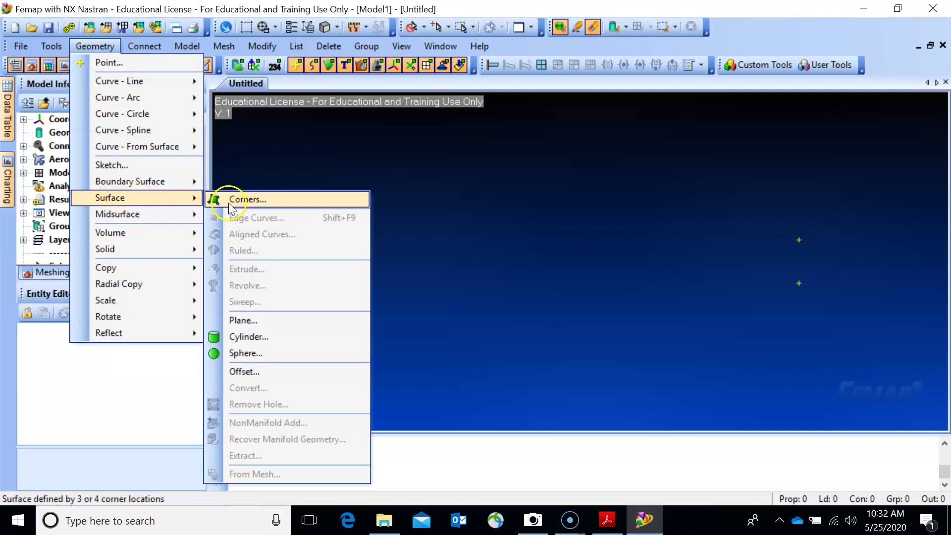
pyautogui.click(218, 196)
pyautogui.click(552, 485)
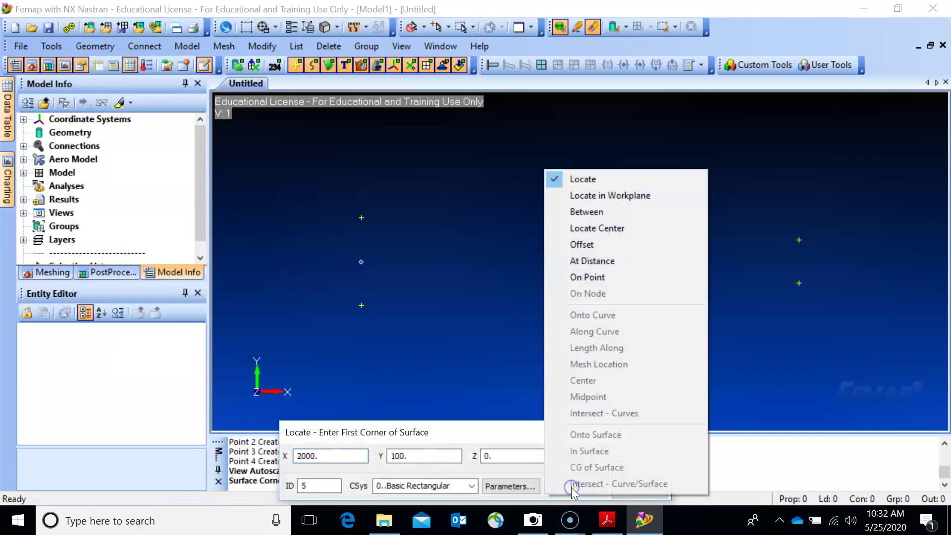
pyautogui.click(602, 277)
pyautogui.click(383, 225)
pyautogui.click(383, 225)
pyautogui.click(798, 240)
pyautogui.click(770, 275)
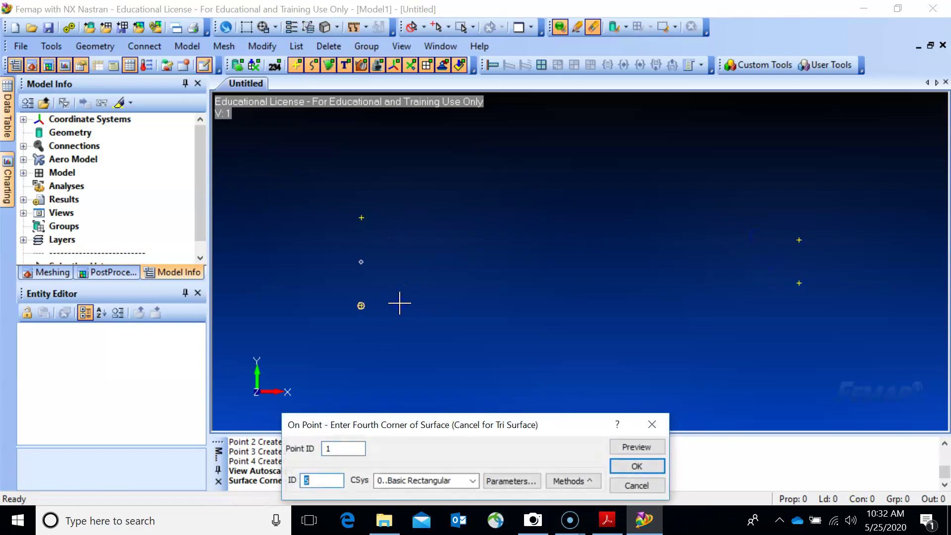
pyautogui.click(399, 301)
pyautogui.click(622, 433)
pyautogui.click(638, 486)
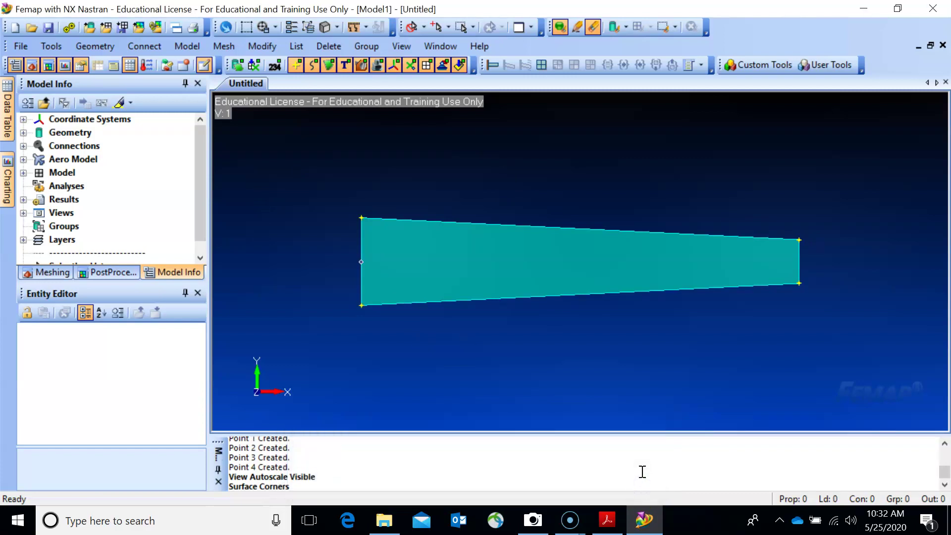
pyautogui.scroll(1, 642, 472)
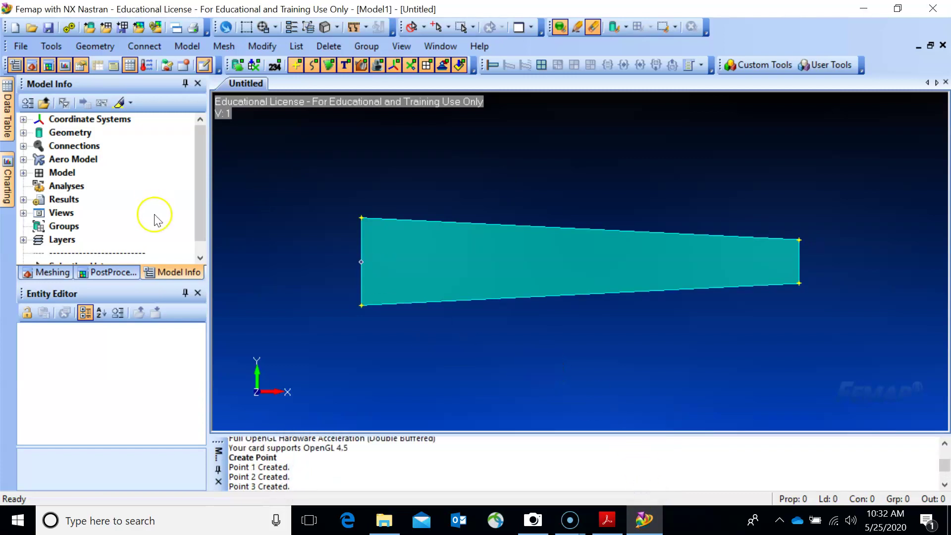
pyautogui.click(21, 47)
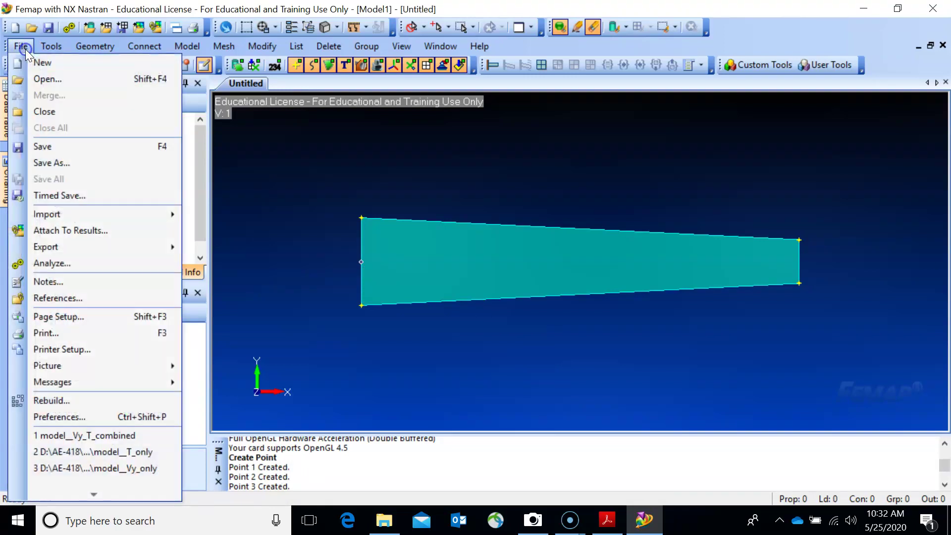
# Create a new folder named Nastran_5 in the Nastran course folder
pyautogui.click(50, 168)
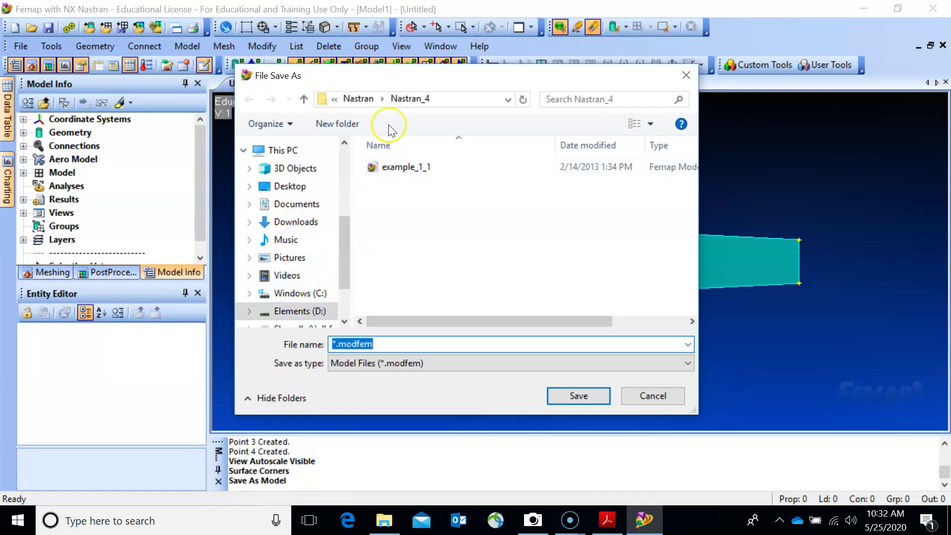
pyautogui.click(358, 98)
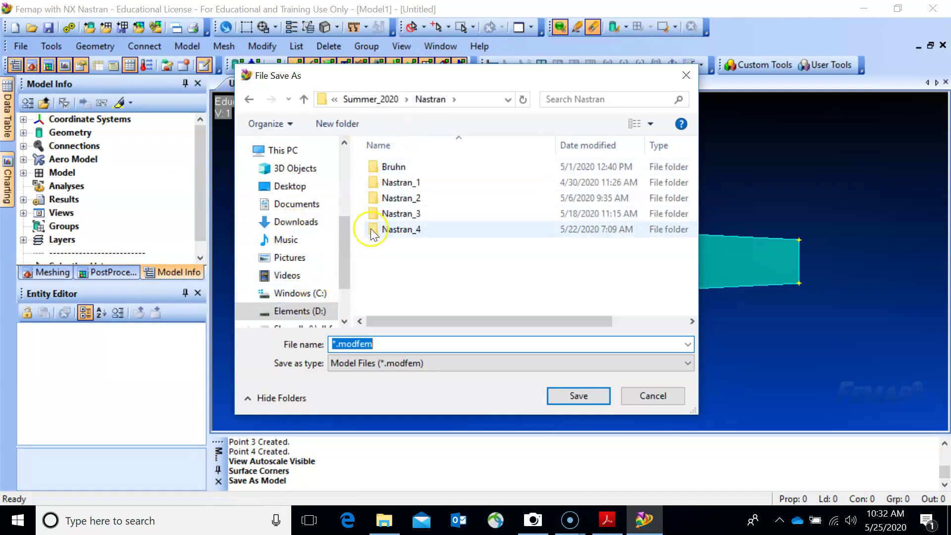
pyautogui.rightClick(376, 251)
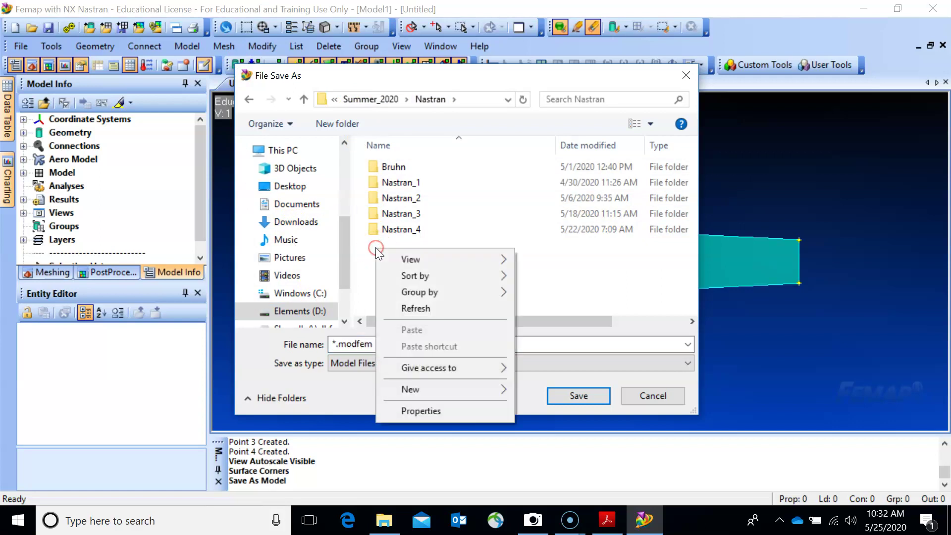
pyautogui.moveTo(426, 392)
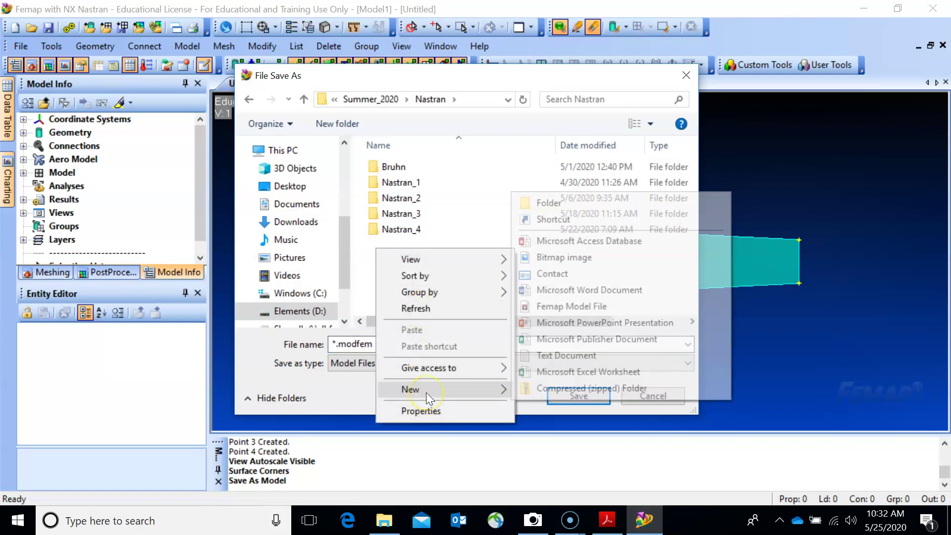
pyautogui.click(595, 210)
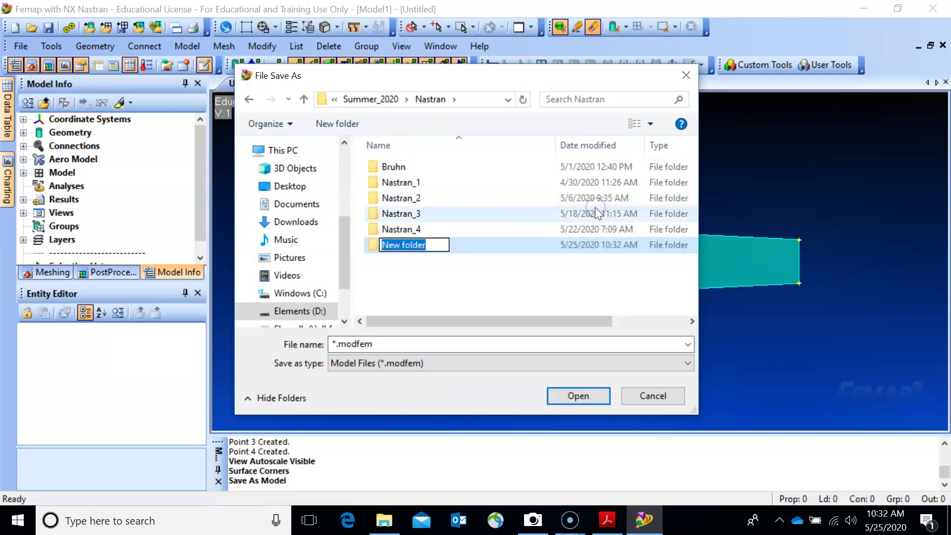
pyautogui.write('Nastra')
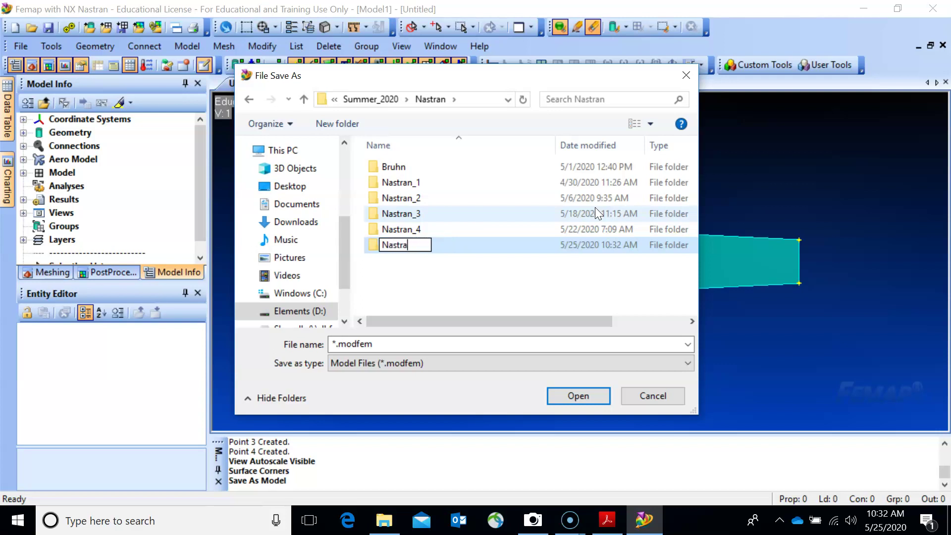
pyautogui.write('n_5')
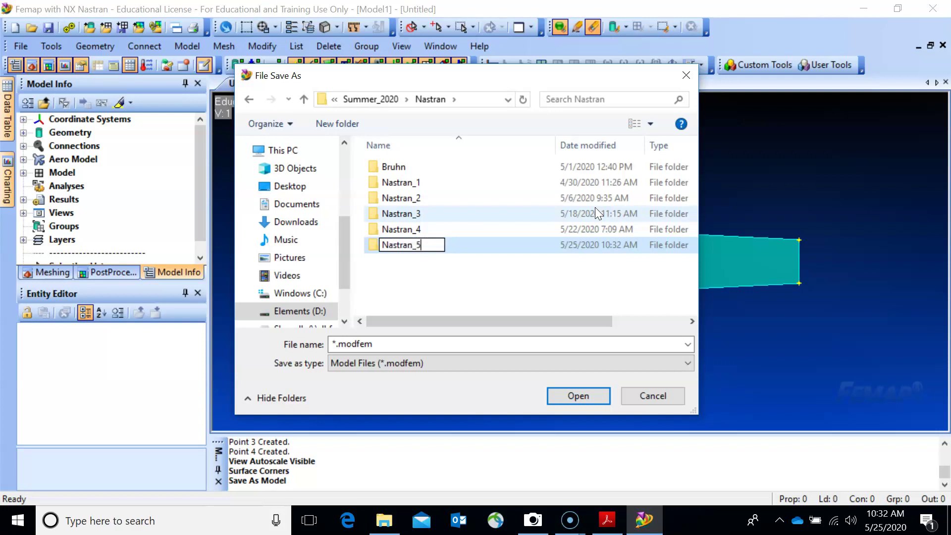
pyautogui.click(435, 274)
# Save the model as model_0 inside the Nastran_5 folder
pyautogui.doubleClick(381, 245)
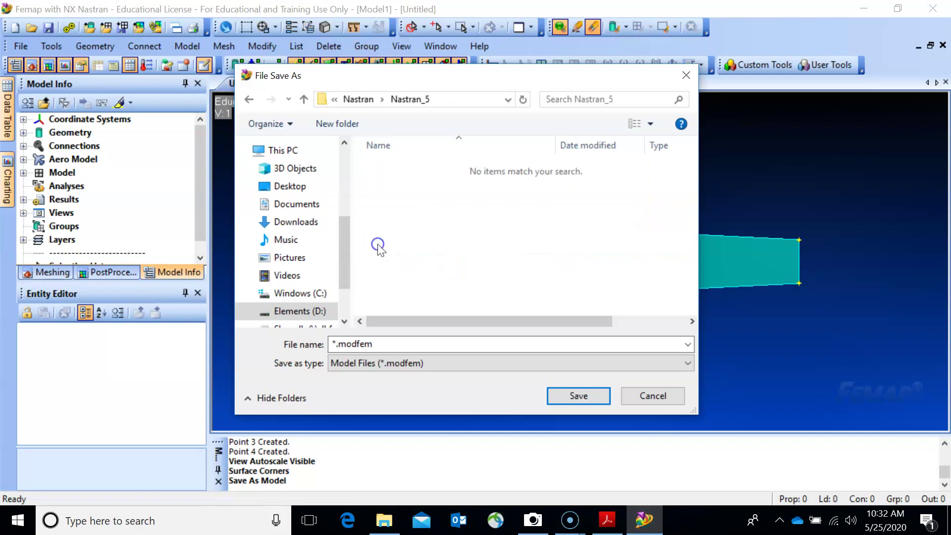
pyautogui.click(368, 337)
pyautogui.write('model')
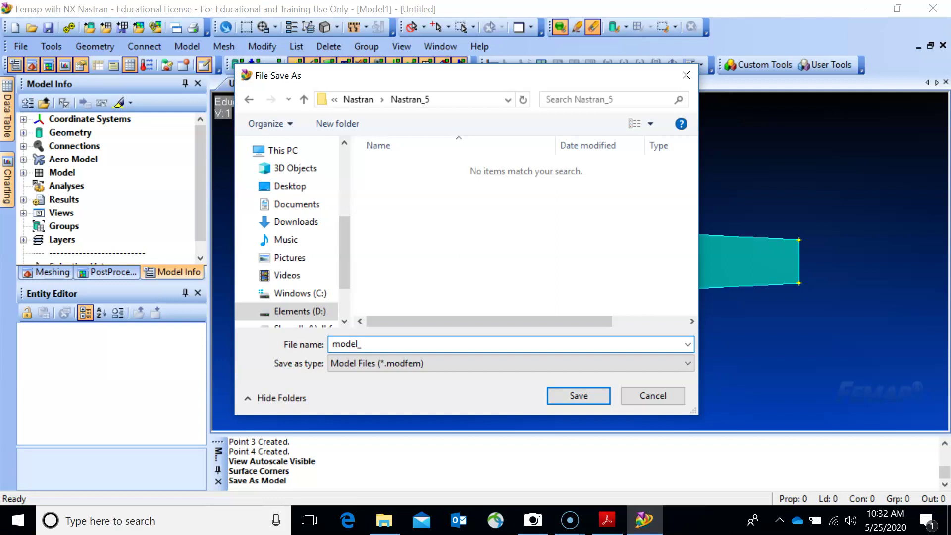
pyautogui.write('_0')
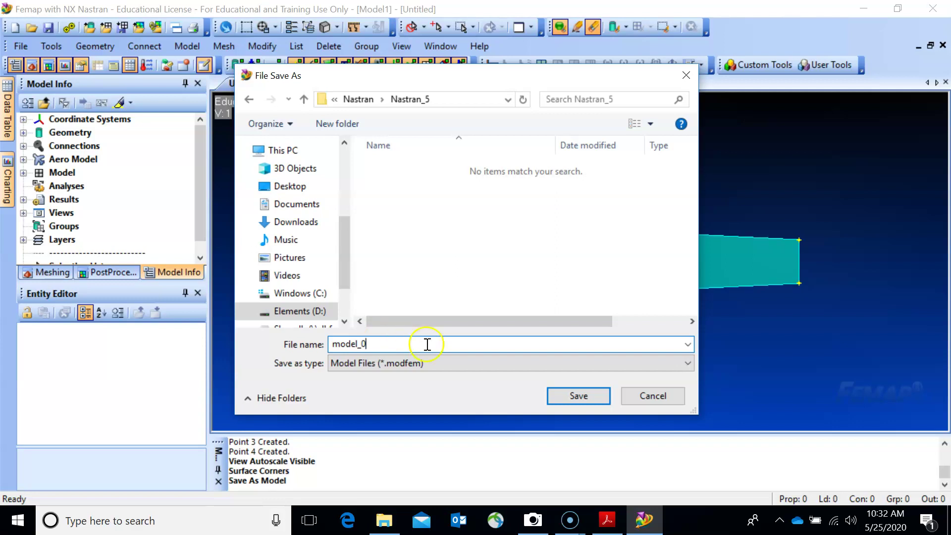
pyautogui.click(574, 392)
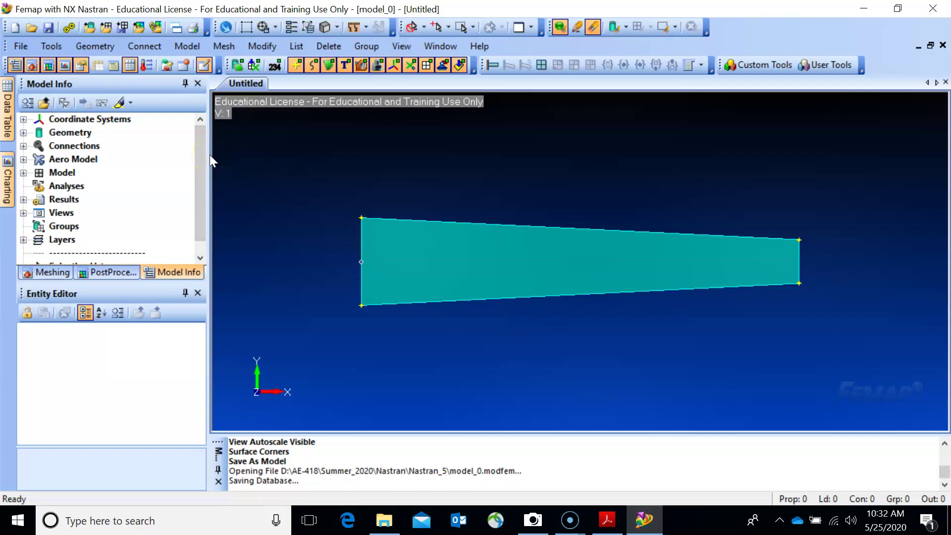
pyautogui.click(609, 520)
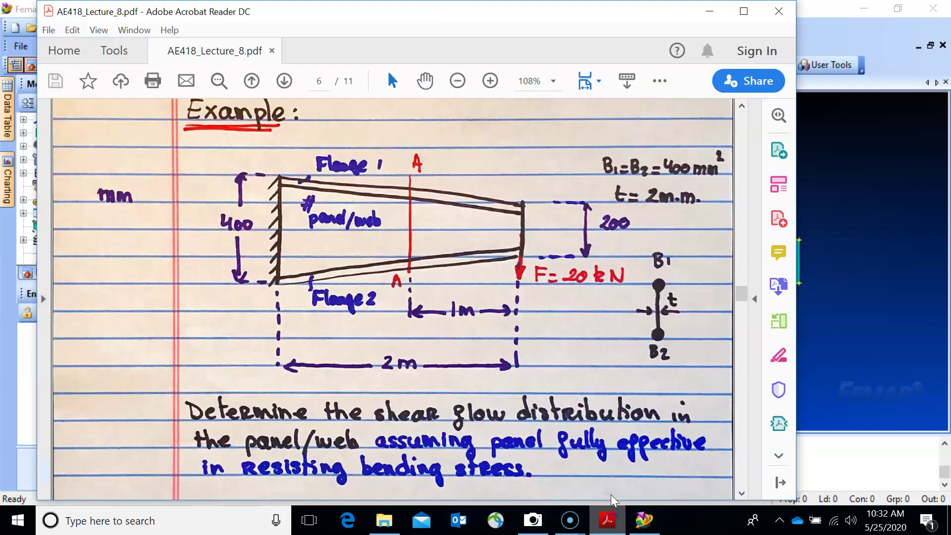
pyautogui.scroll(-7, 439, 365)
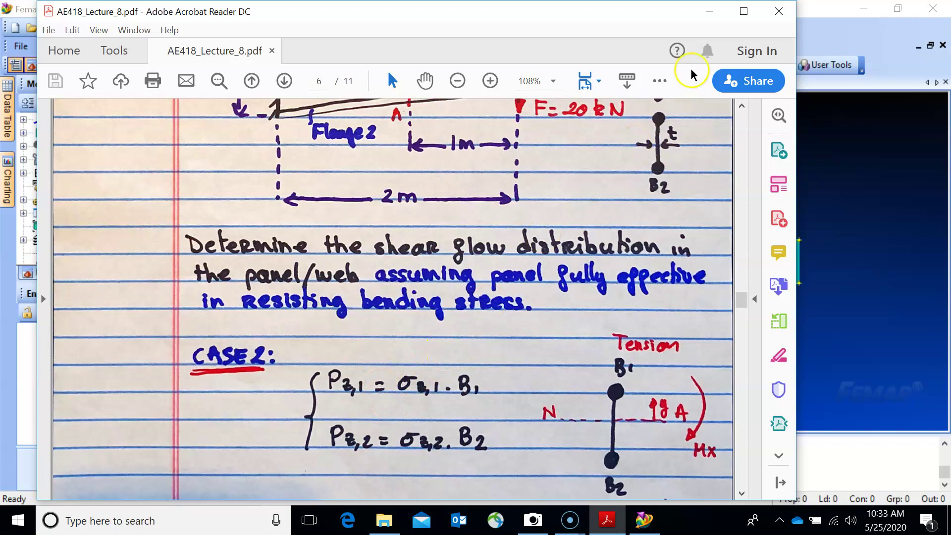
pyautogui.click(709, 11)
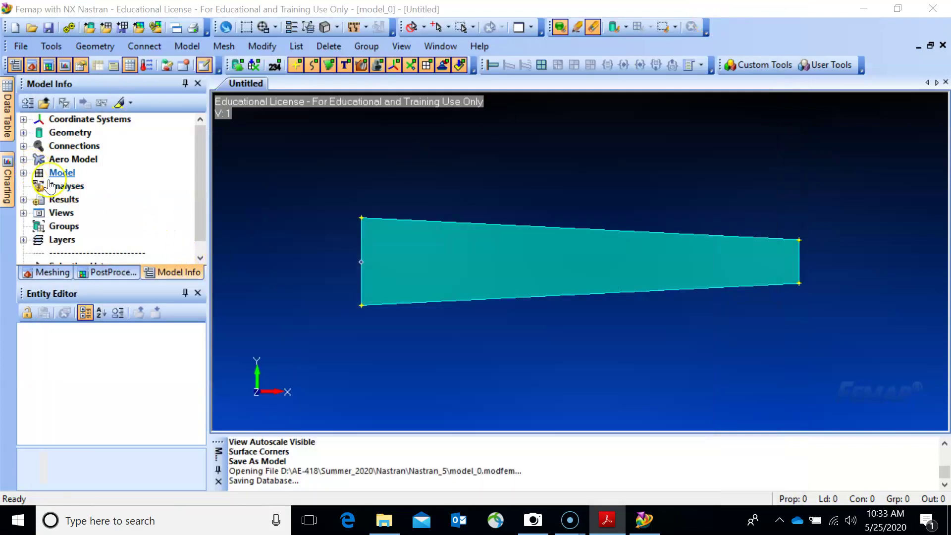
# Define Material 1 'Al 2024' with E = 75e9 and Poisson's ratio 0.3
pyautogui.click(187, 46)
pyautogui.click(213, 113)
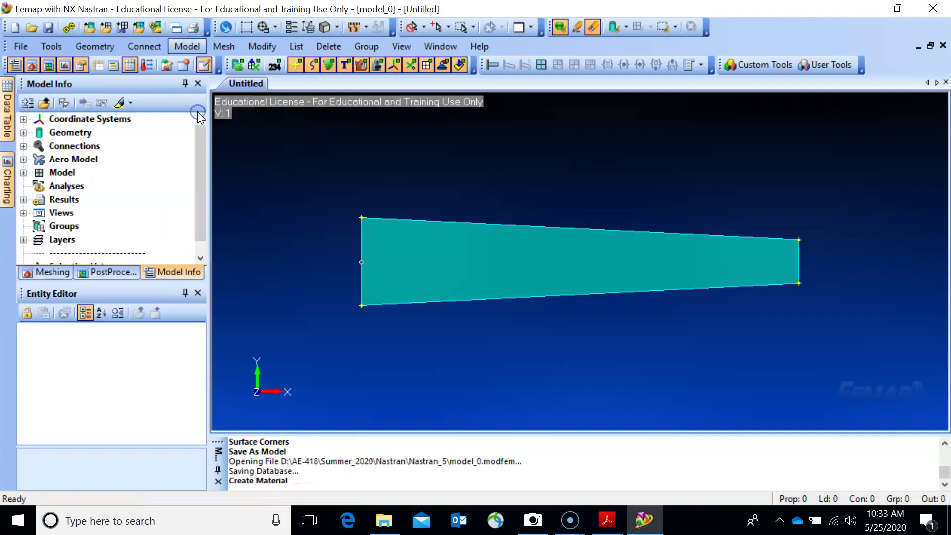
pyautogui.click(388, 165)
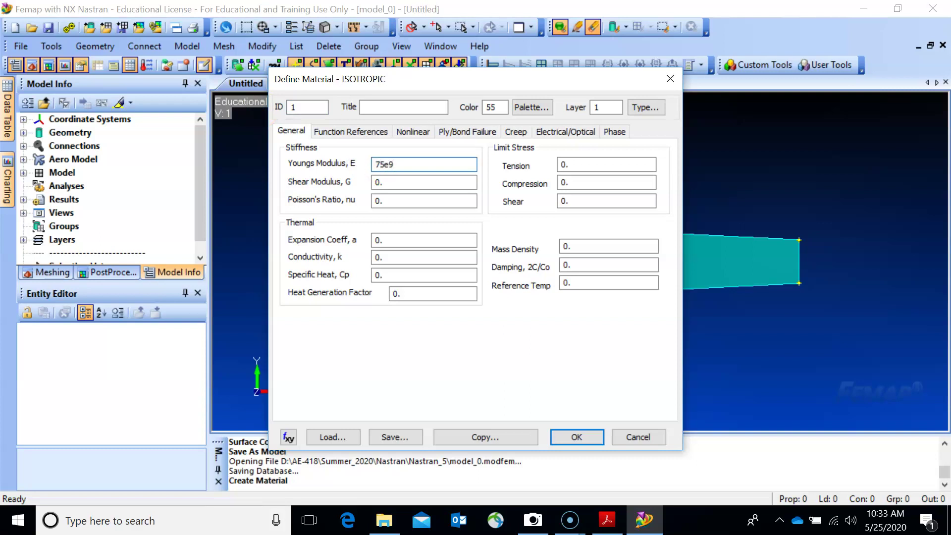
pyautogui.click(389, 200)
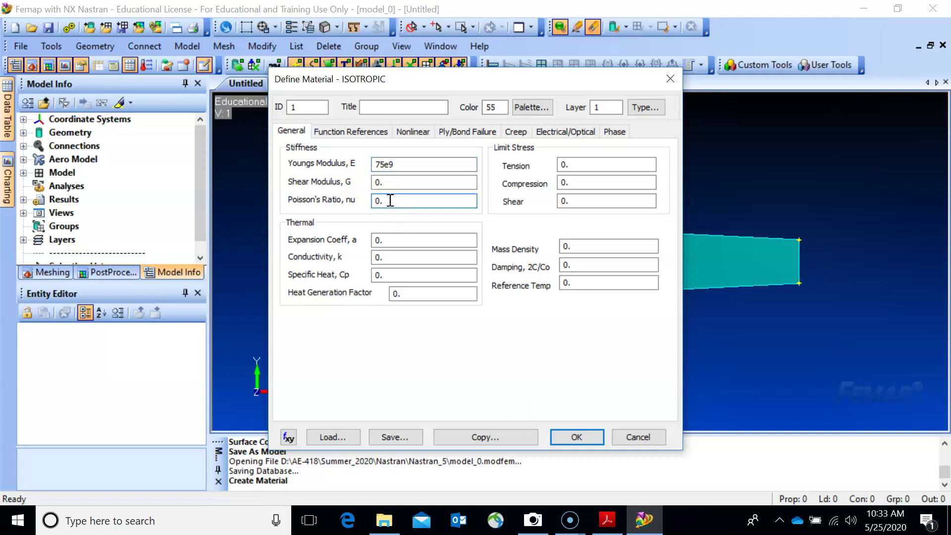
pyautogui.write('3')
pyautogui.click(387, 107)
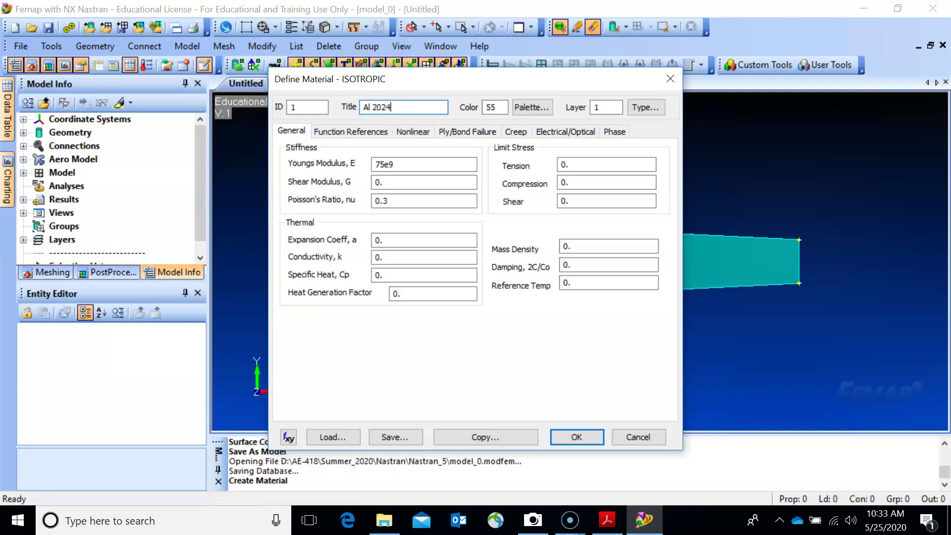
pyautogui.click(380, 163)
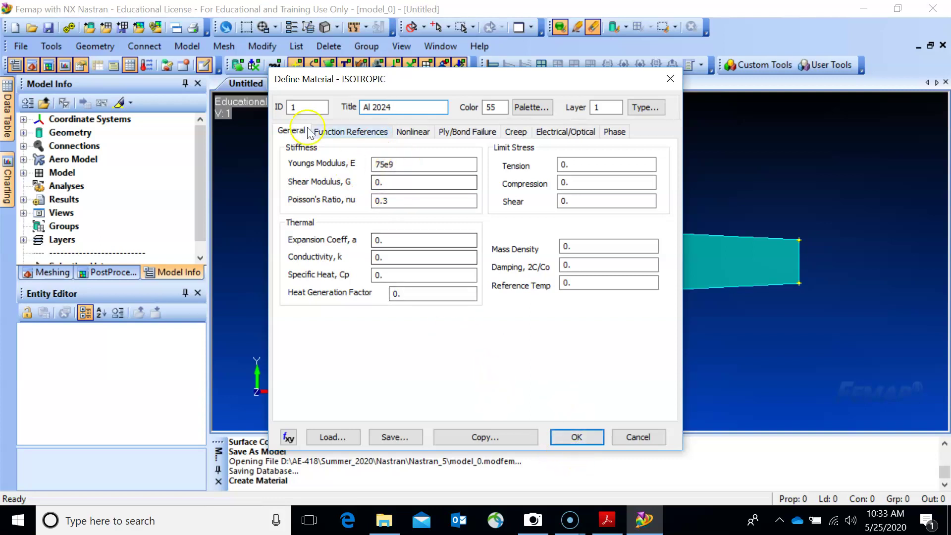
pyautogui.click(583, 437)
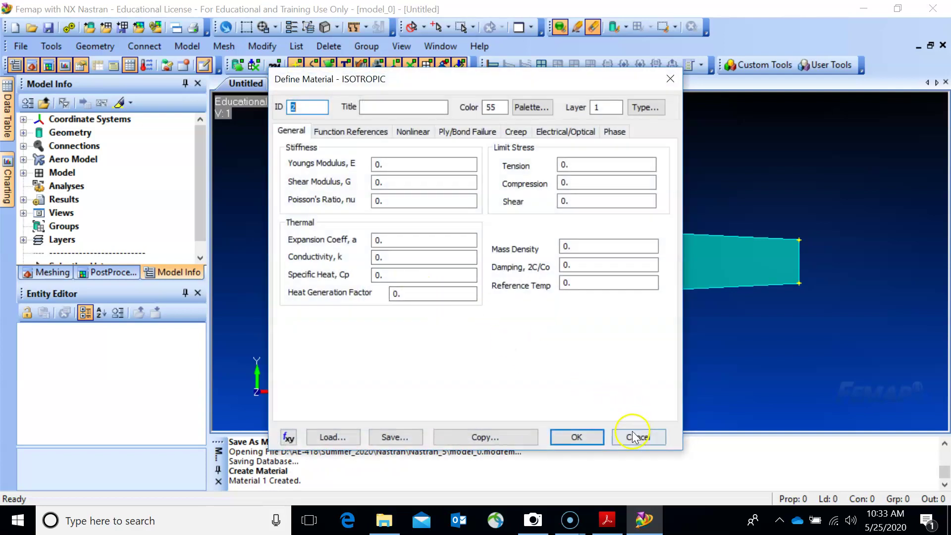
pyautogui.click(633, 436)
# Expand Materials in the model tree and make Al 2024 the active material
pyautogui.click(23, 172)
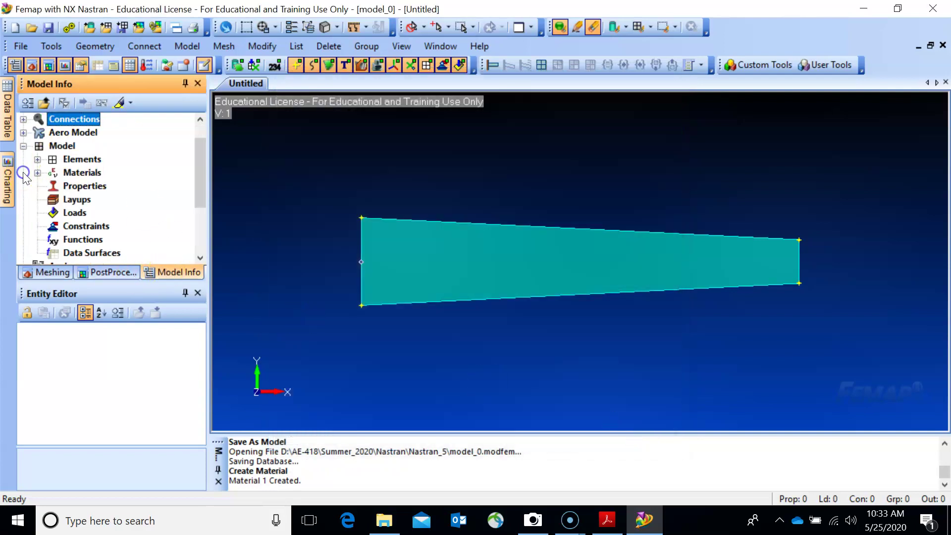
pyautogui.click(37, 173)
pyautogui.click(107, 186)
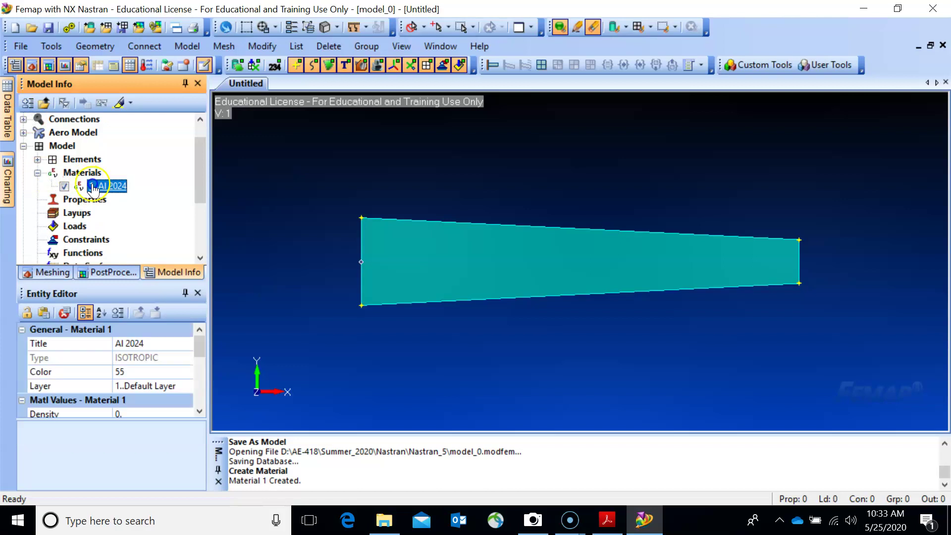
pyautogui.doubleClick(93, 187)
# Start a new property and confirm Plate as its element type
pyautogui.click(74, 200)
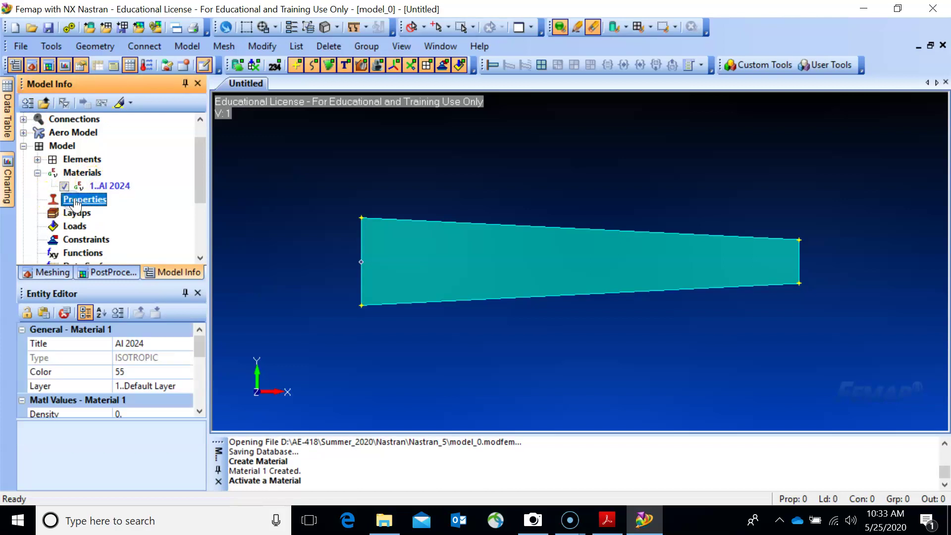
pyautogui.rightClick(74, 200)
pyautogui.click(109, 206)
pyautogui.click(394, 210)
pyautogui.click(625, 171)
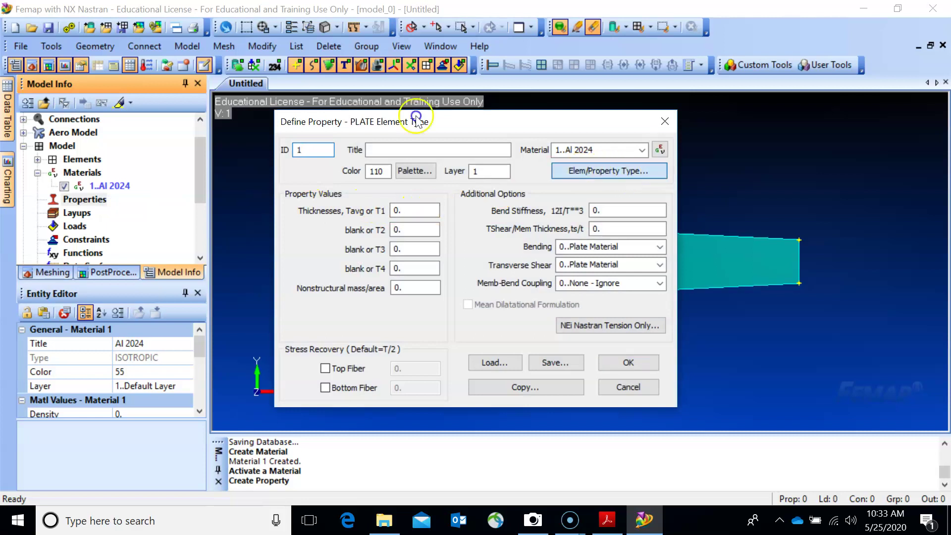
pyautogui.click(625, 170)
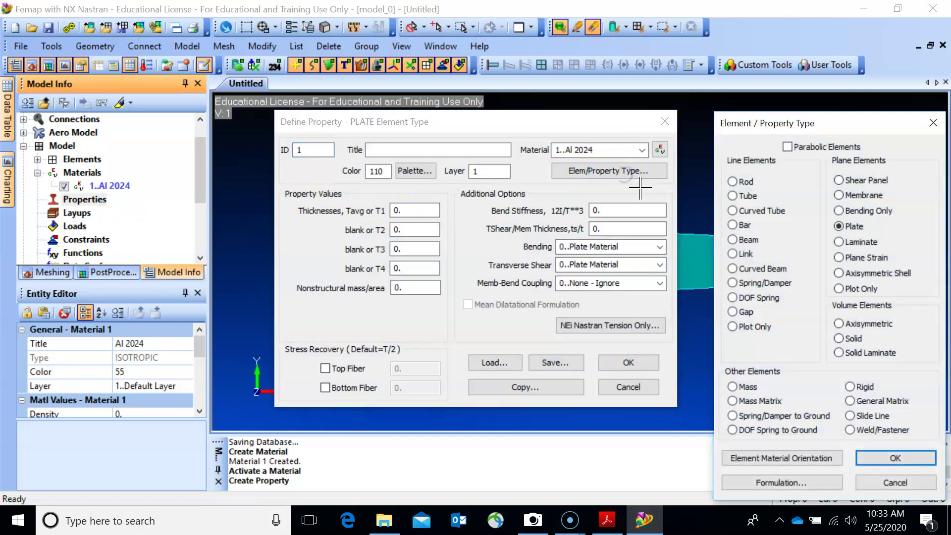
pyautogui.click(879, 458)
# Check the tapered panel page in the lecture PDF, then return to FEMAP
pyautogui.click(607, 520)
pyautogui.scroll(2, 594, 333)
pyautogui.scroll(3, 632, 182)
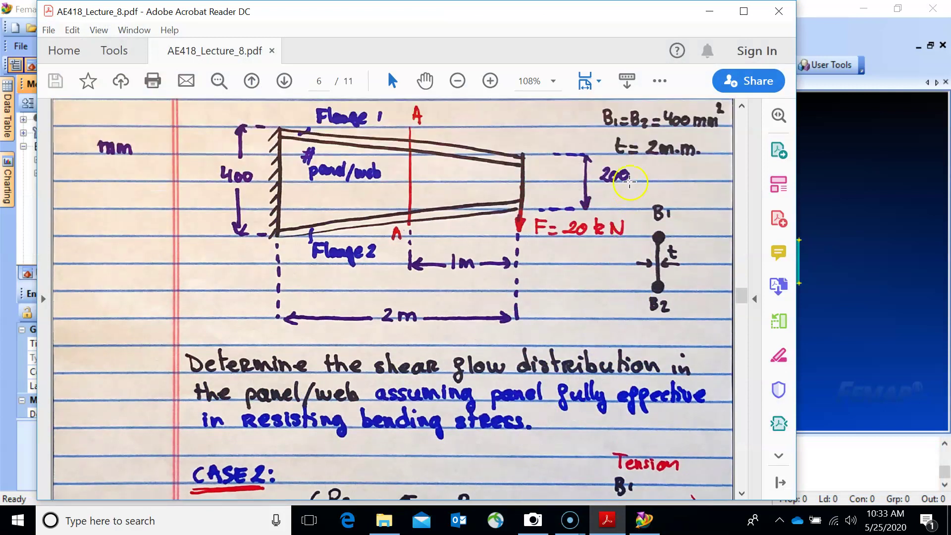
pyautogui.click(709, 17)
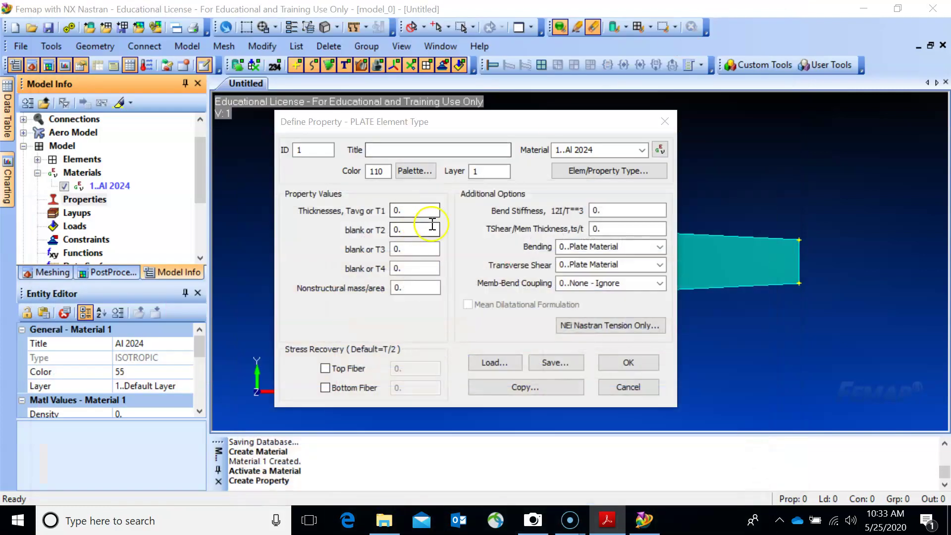
# Give the plate property thickness 2 and title 'Plate t=2mm', then save it
pyautogui.click(385, 212)
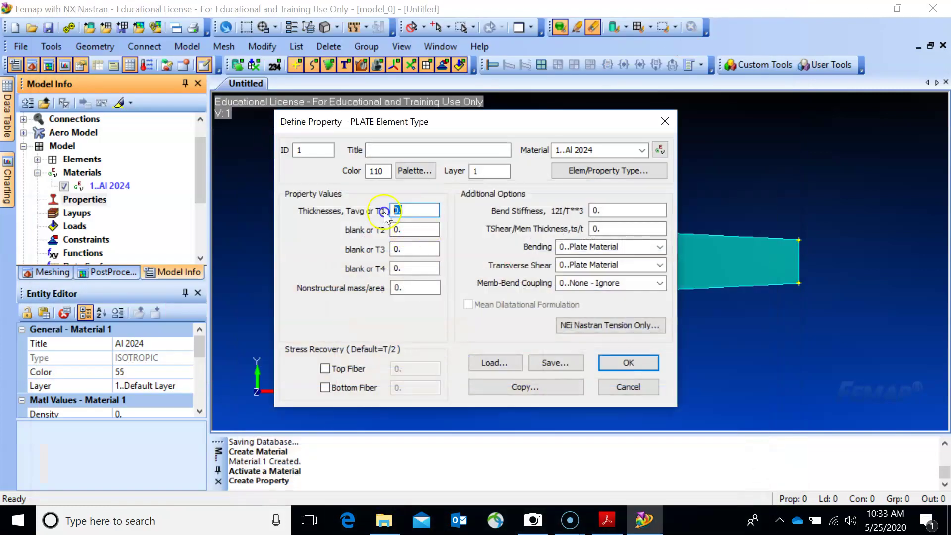
pyautogui.write('2')
pyautogui.click(385, 152)
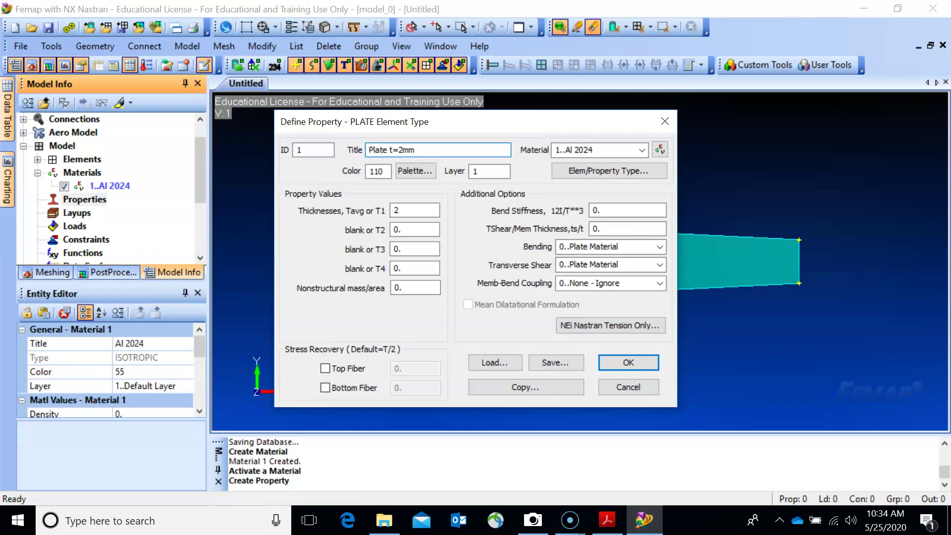
pyautogui.click(628, 364)
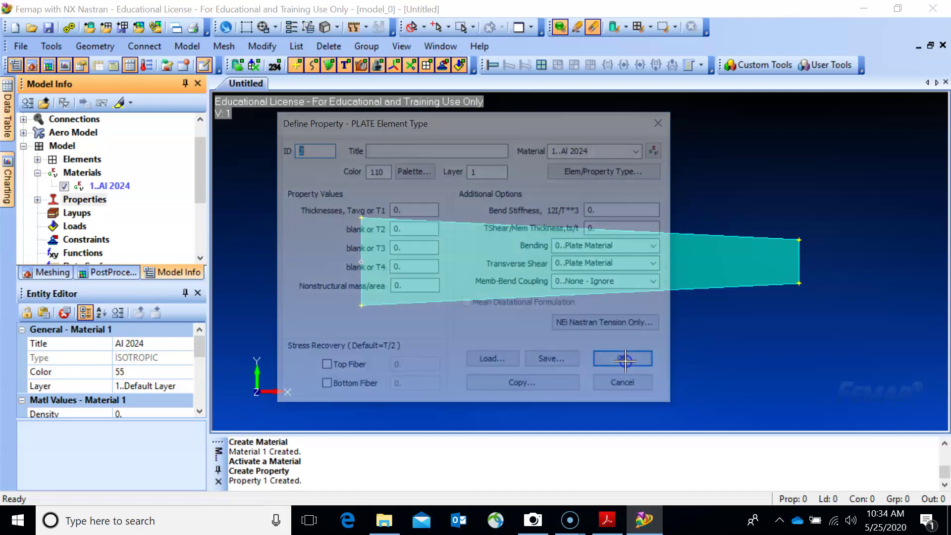
pyautogui.click(627, 387)
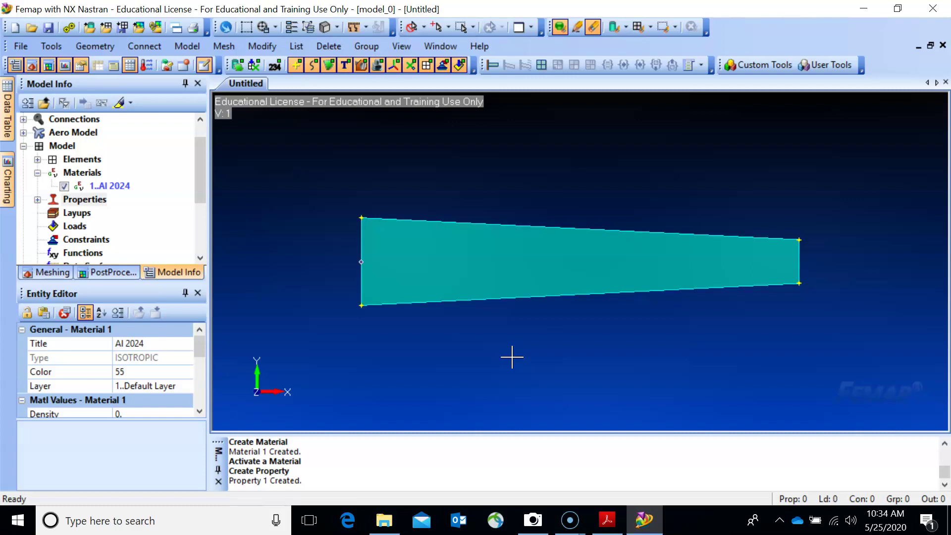
pyautogui.click(512, 340)
# Start another new property with Rod as the element type
pyautogui.doubleClick(67, 200)
pyautogui.rightClick(99, 199)
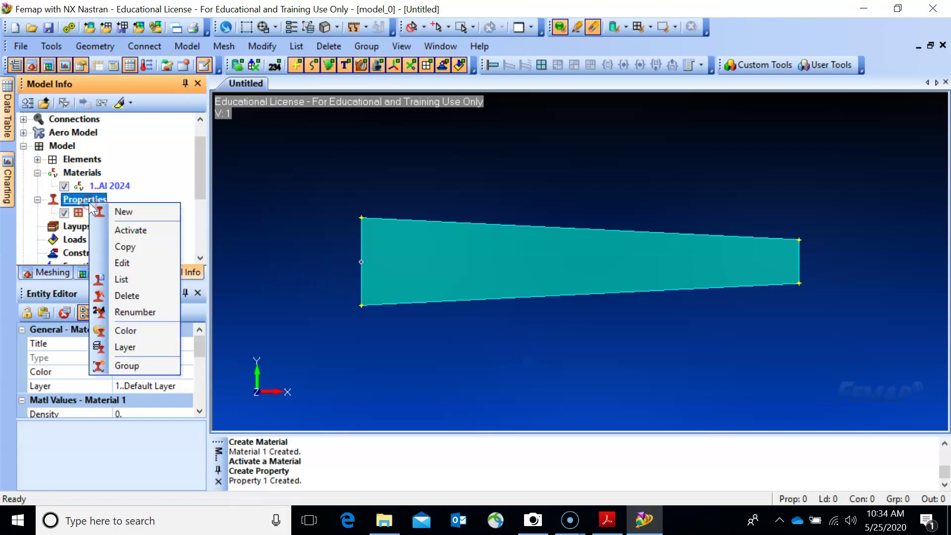
pyautogui.click(113, 210)
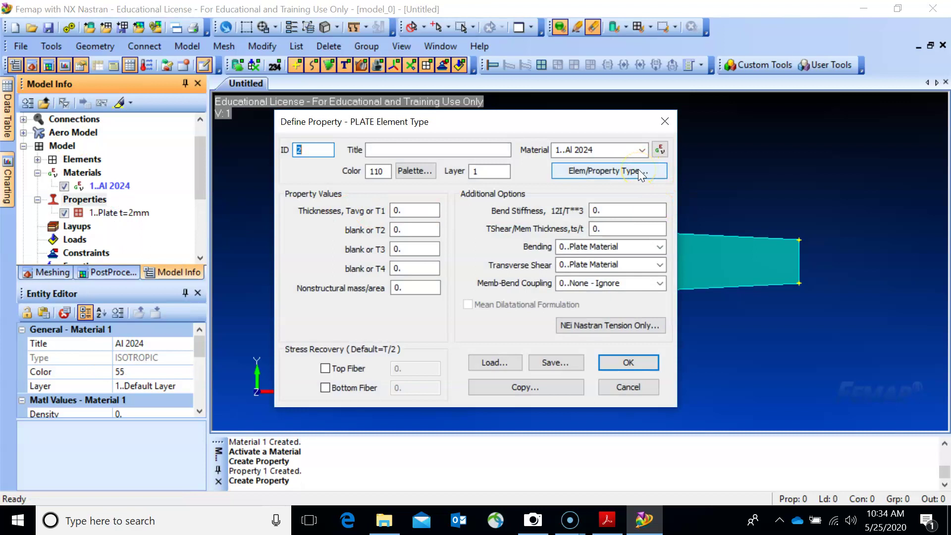
pyautogui.click(642, 175)
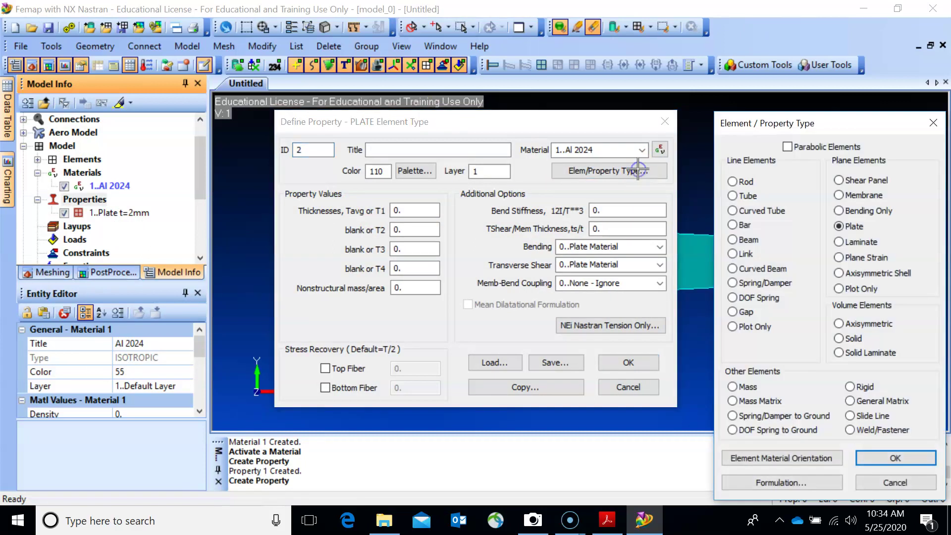
pyautogui.click(733, 181)
pyautogui.click(895, 457)
# Set the rod area to 1, save it as Property 2, and return to the lecture PDF
pyautogui.click(430, 249)
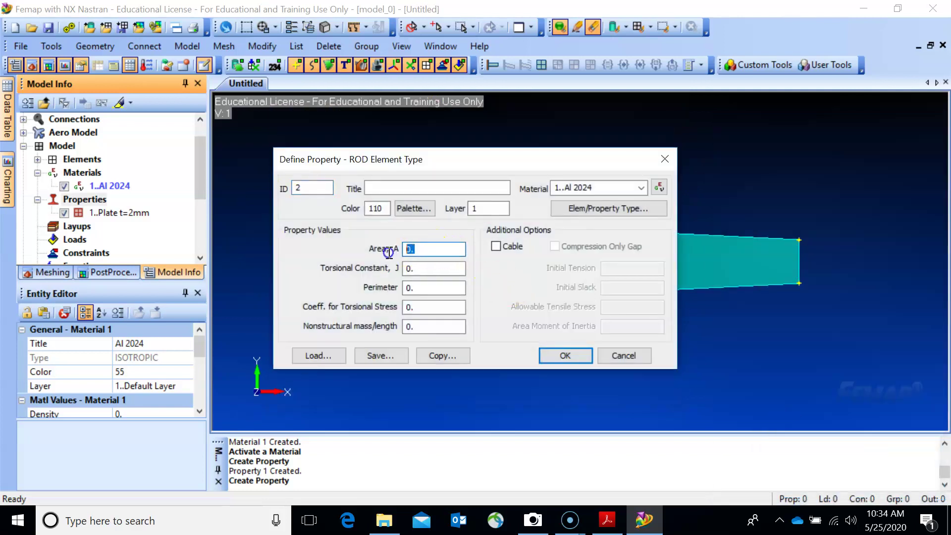
pyautogui.write('1')
pyautogui.click(563, 355)
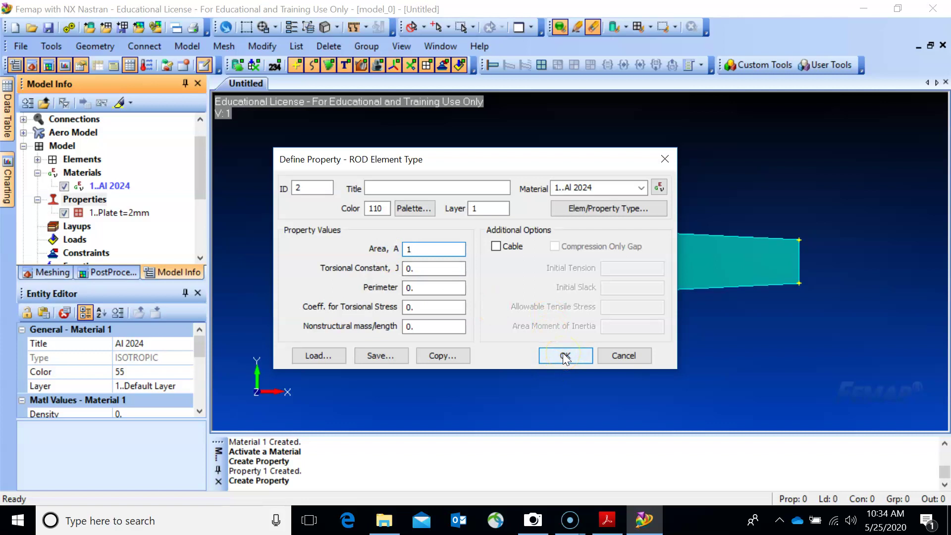
pyautogui.click(624, 355)
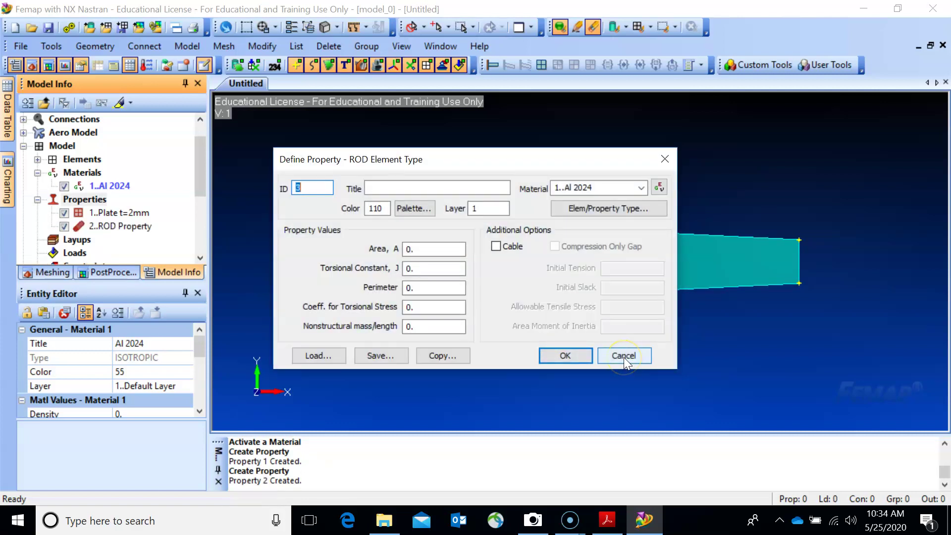
pyautogui.click(619, 358)
pyautogui.click(623, 356)
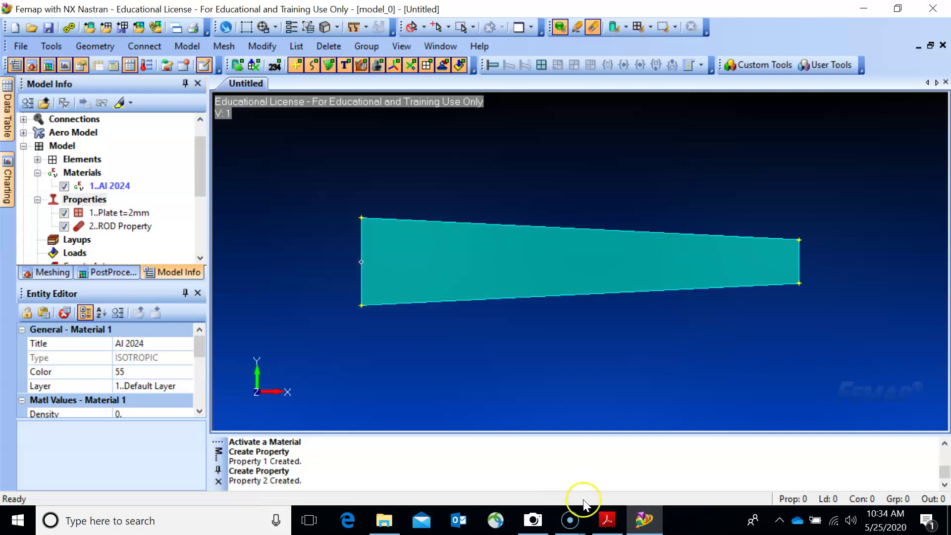
pyautogui.click(607, 520)
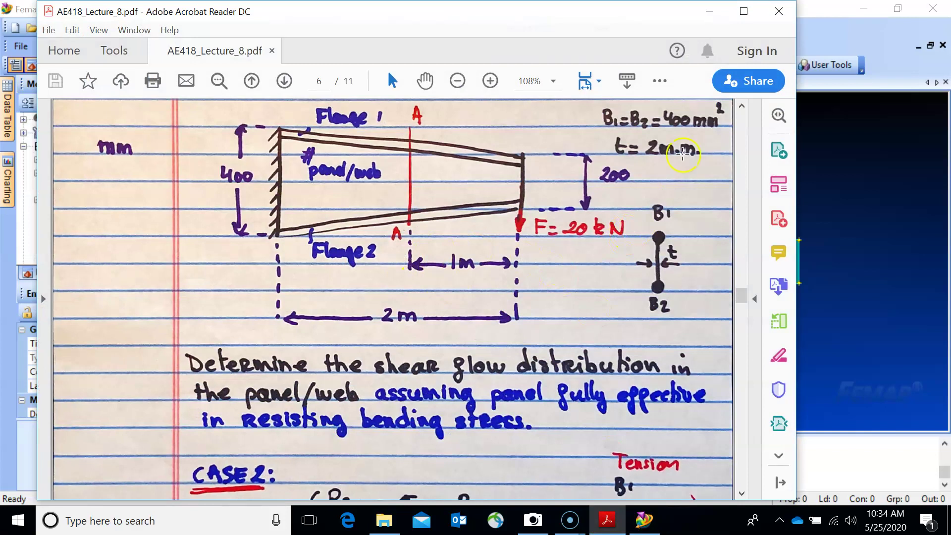
# Edit 2..ROD Property and change its cross-sectional area from 1 to 400
pyautogui.click(708, 17)
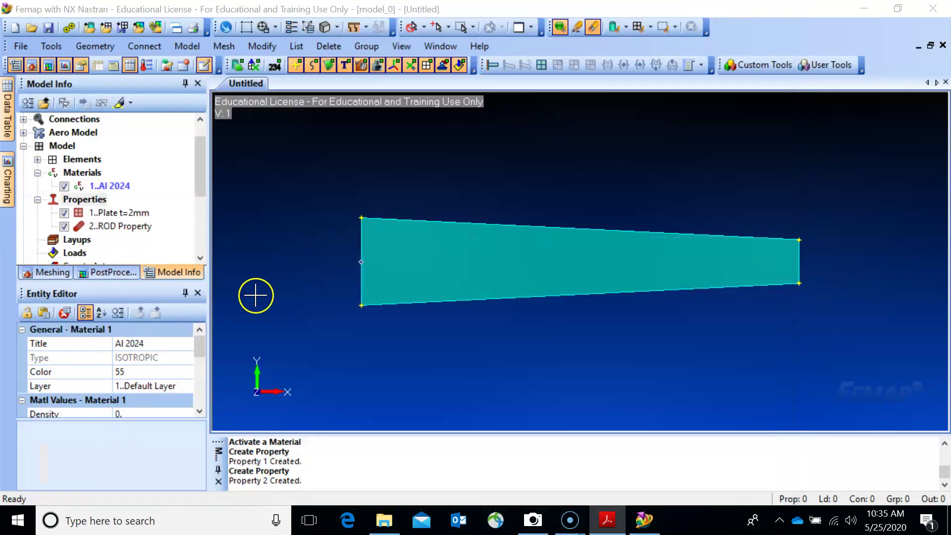
pyautogui.click(133, 227)
pyautogui.rightClick(135, 227)
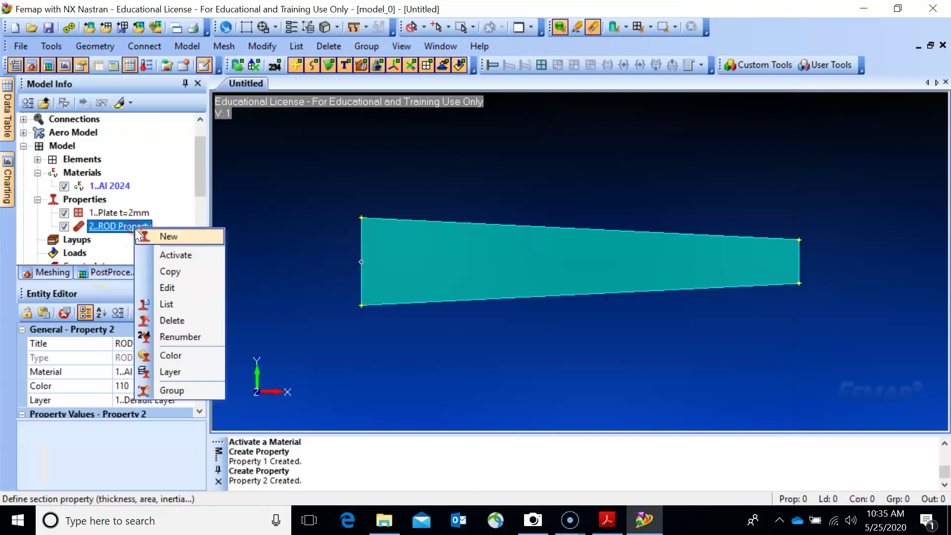
pyautogui.click(167, 287)
pyautogui.doubleClick(415, 249)
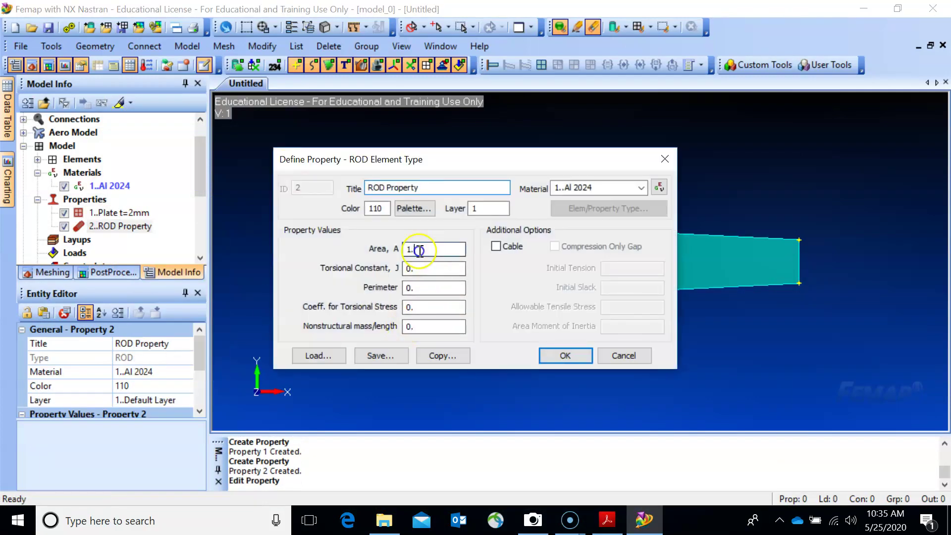
pyautogui.write('400')
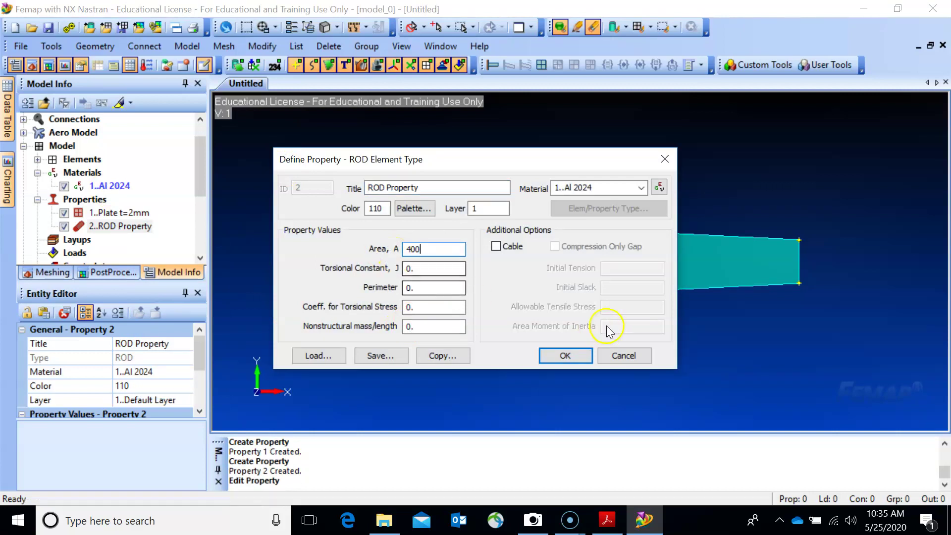
pyautogui.click(565, 355)
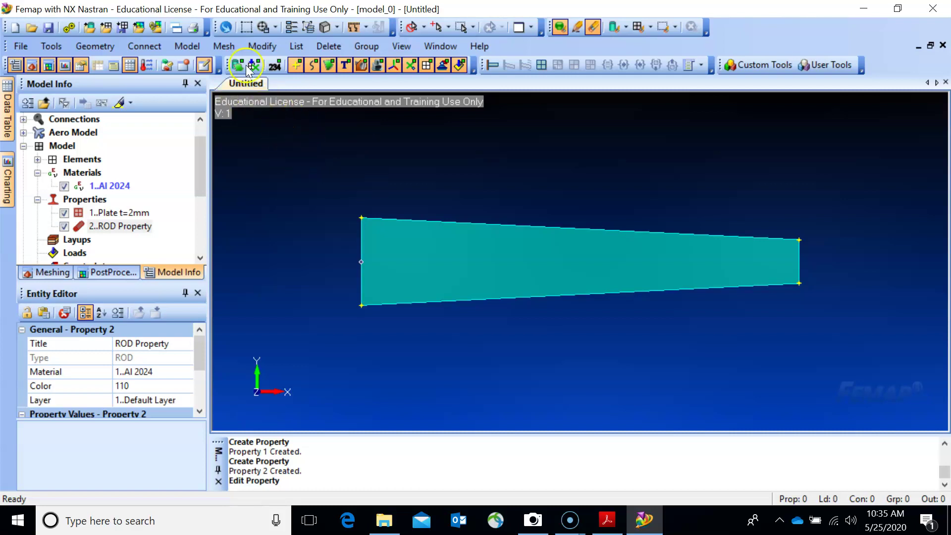
# Set an element size of 10 on the tapered panel surface's edges
pyautogui.click(224, 46)
pyautogui.moveTo(247, 82)
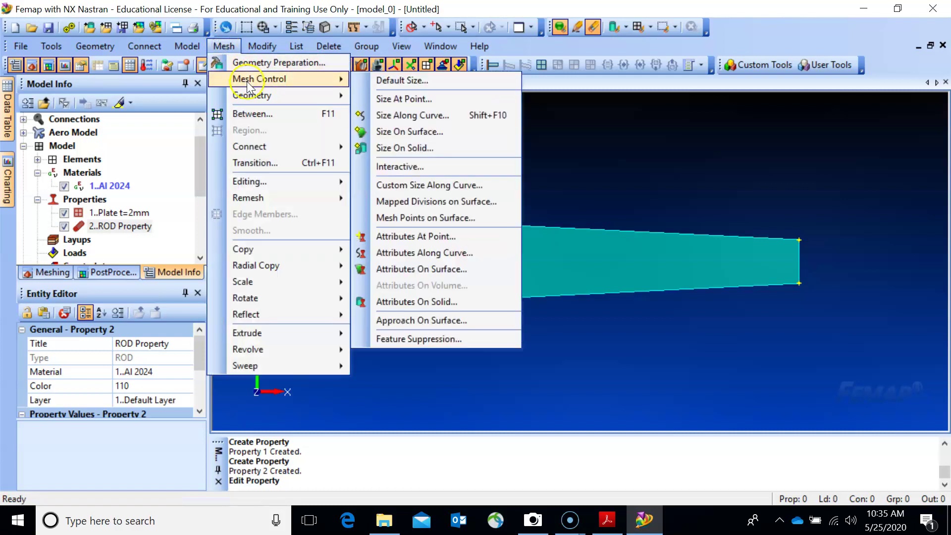
pyautogui.click(401, 131)
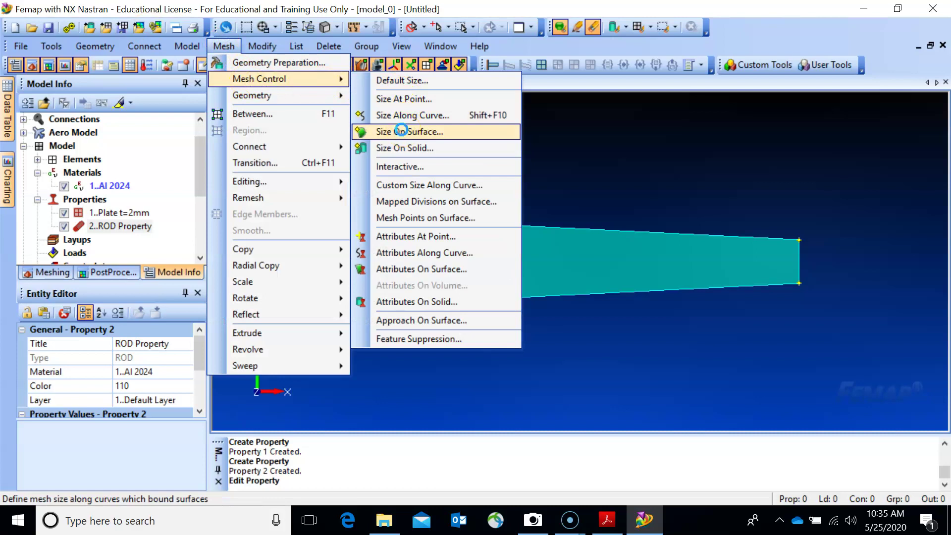
pyautogui.click(509, 270)
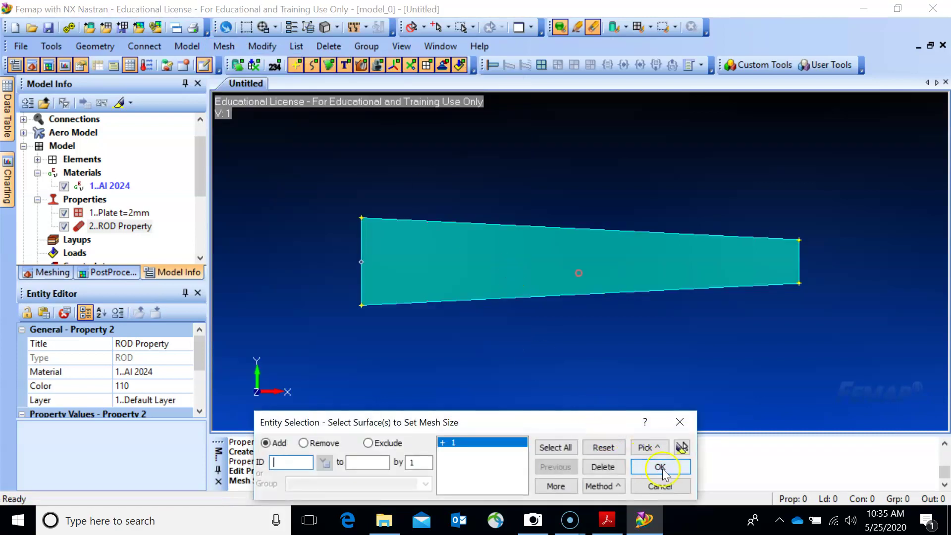
pyautogui.click(661, 467)
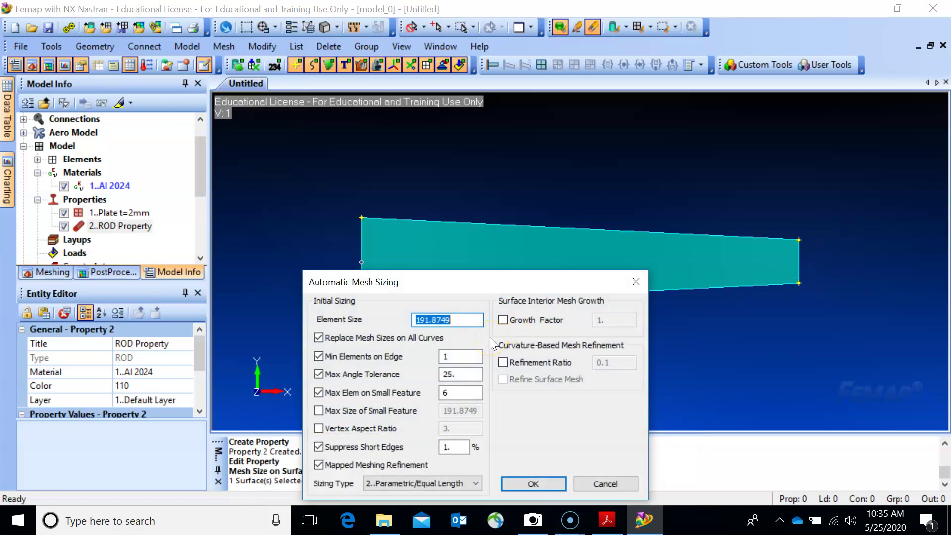
pyautogui.write('10')
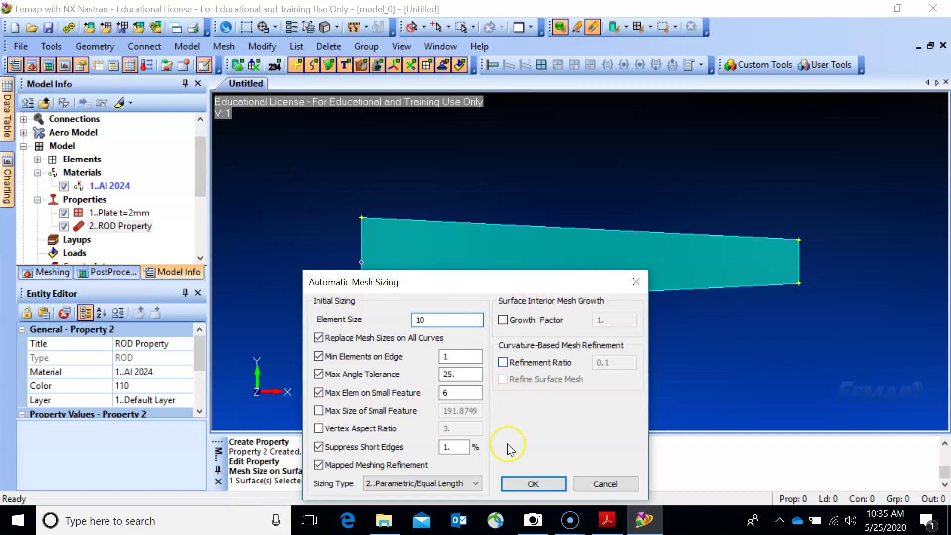
pyautogui.click(534, 484)
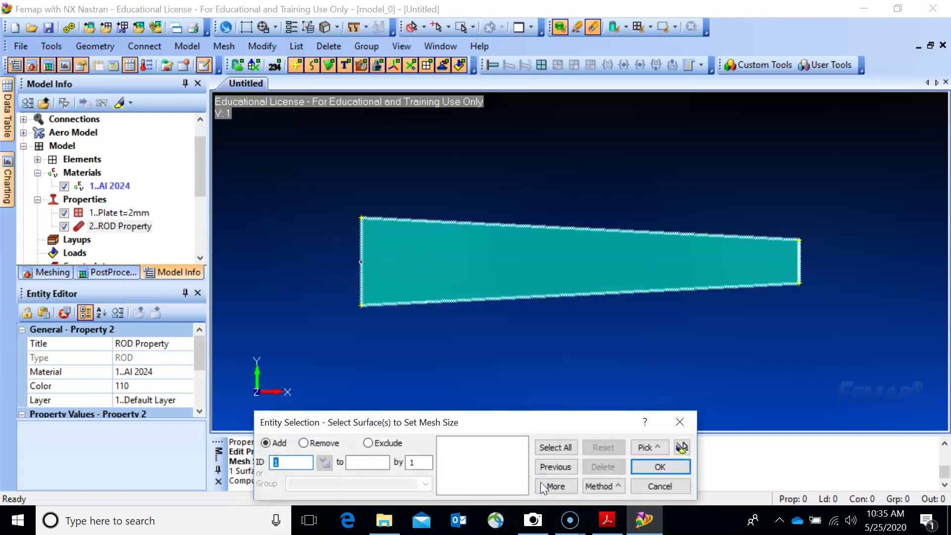
# Resize the panel surface's edge mesh to an element size of 50
pyautogui.click(480, 254)
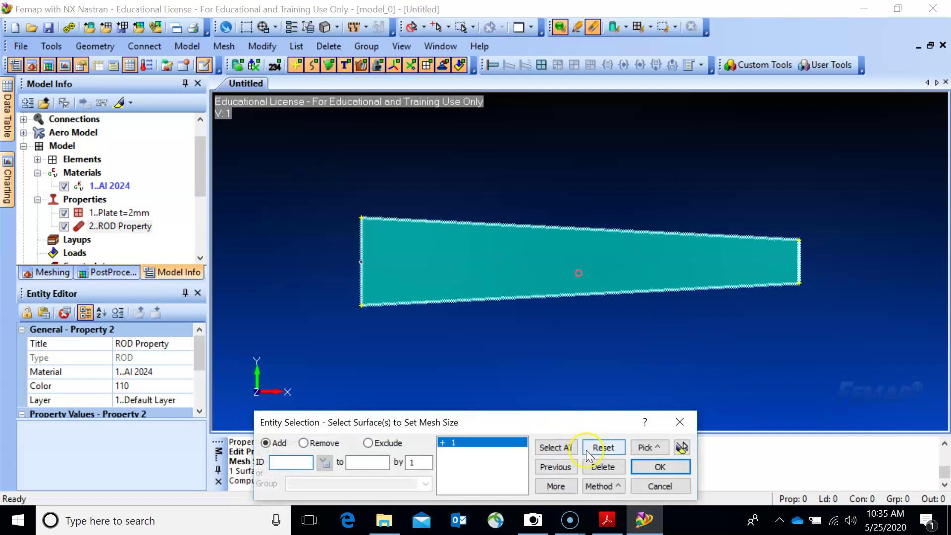
pyautogui.click(647, 467)
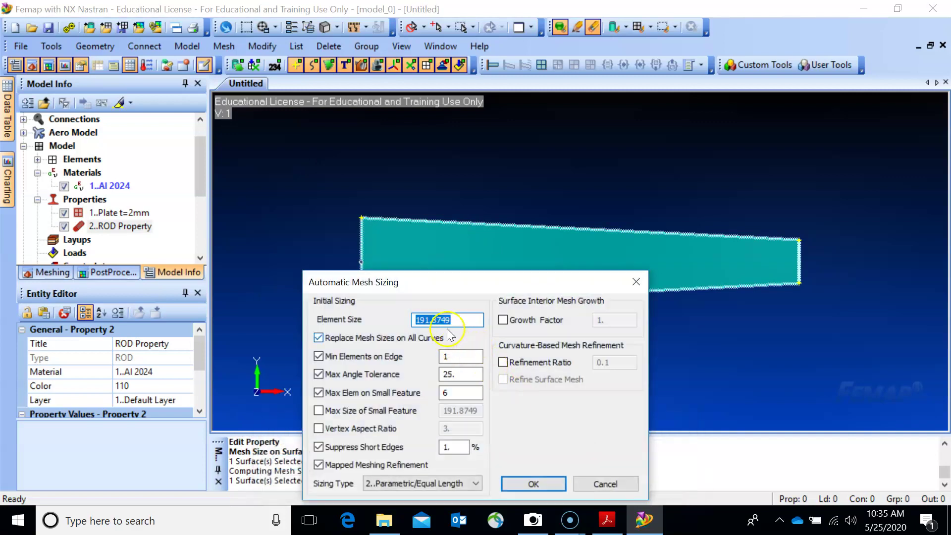
pyautogui.moveTo(427, 321); pyautogui.dragTo(400, 325)
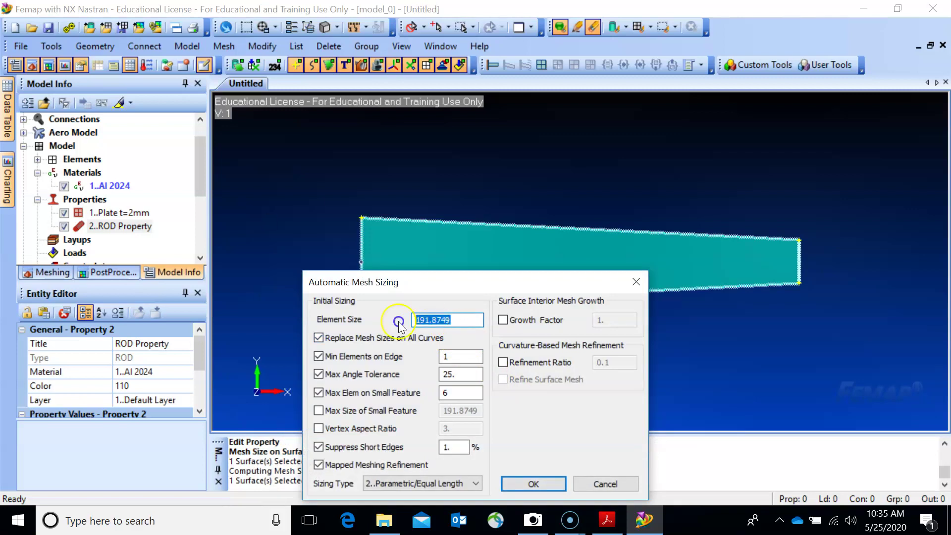
pyautogui.write('50')
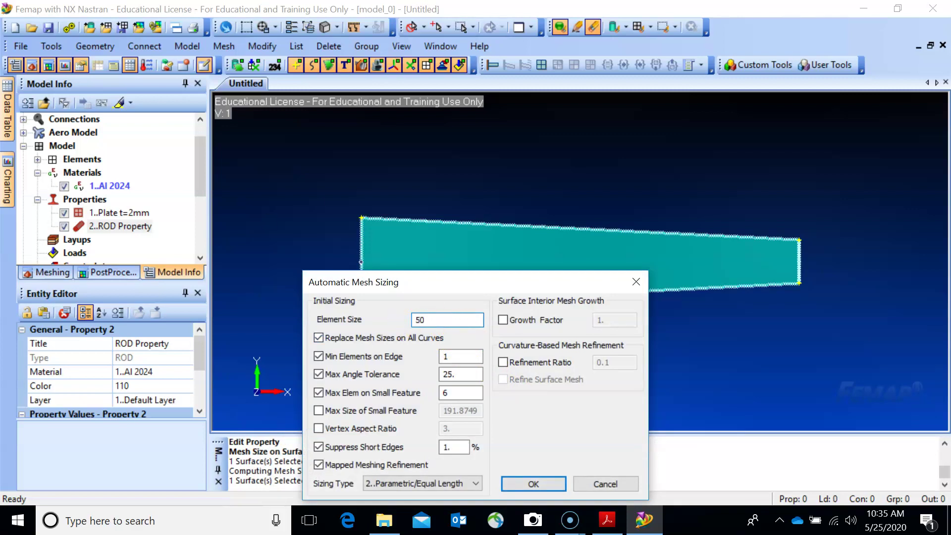
pyautogui.click(523, 484)
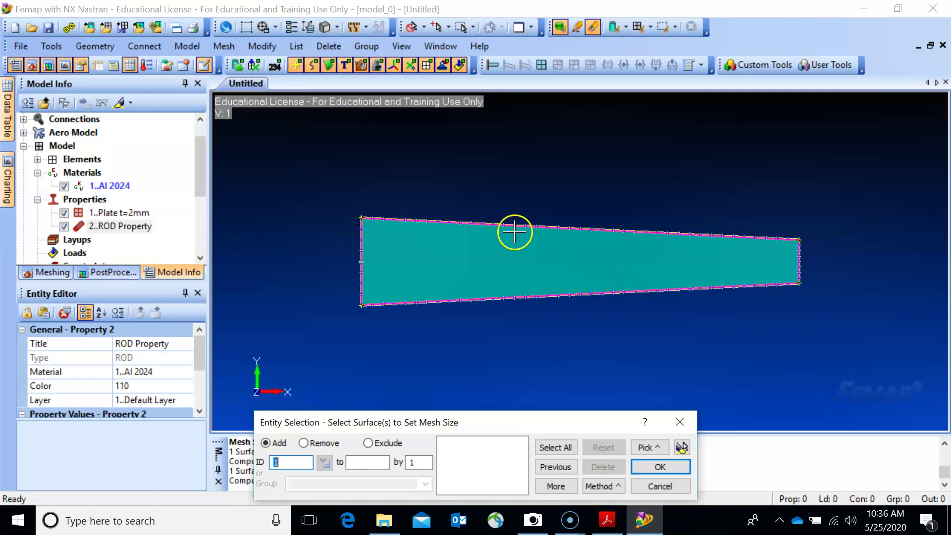
# Select all surfaces and set their element size to 100
pyautogui.click(553, 448)
pyautogui.click(657, 469)
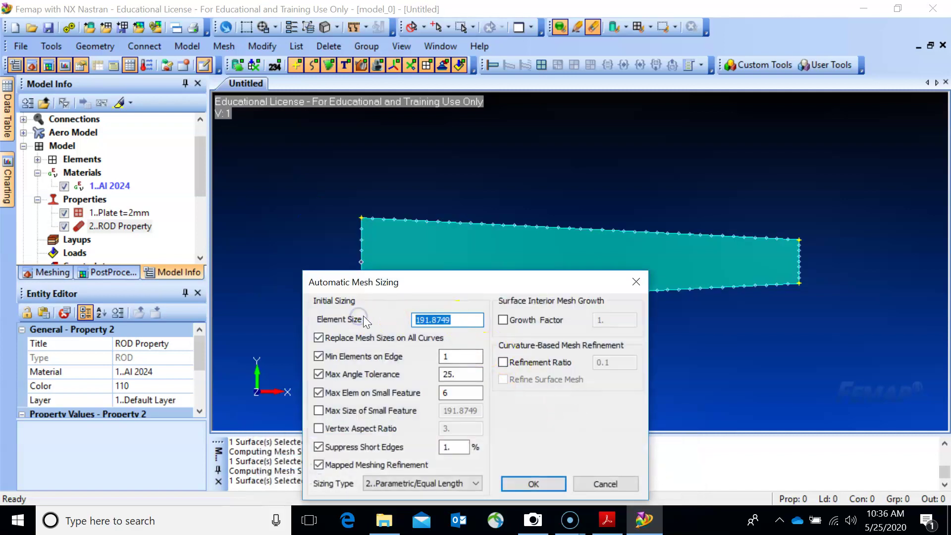
pyautogui.write('100')
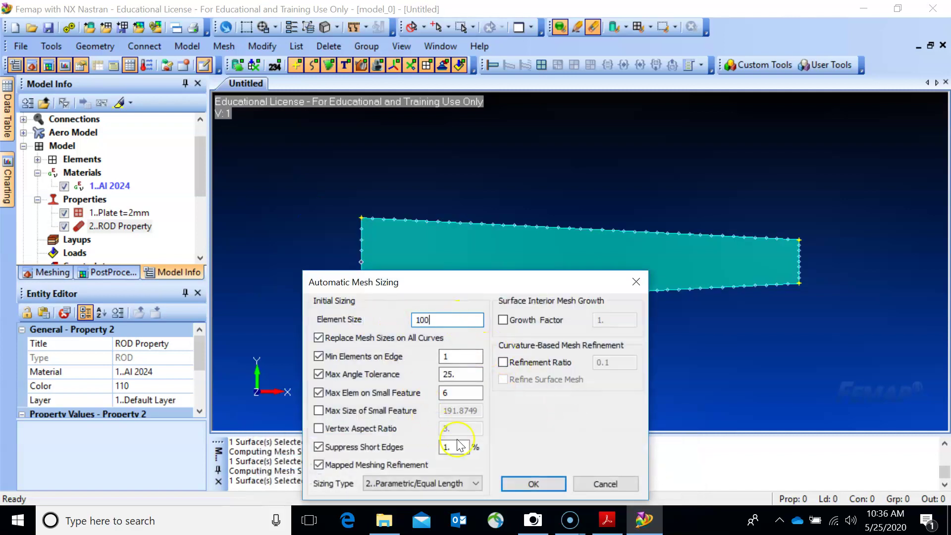
pyautogui.click(534, 484)
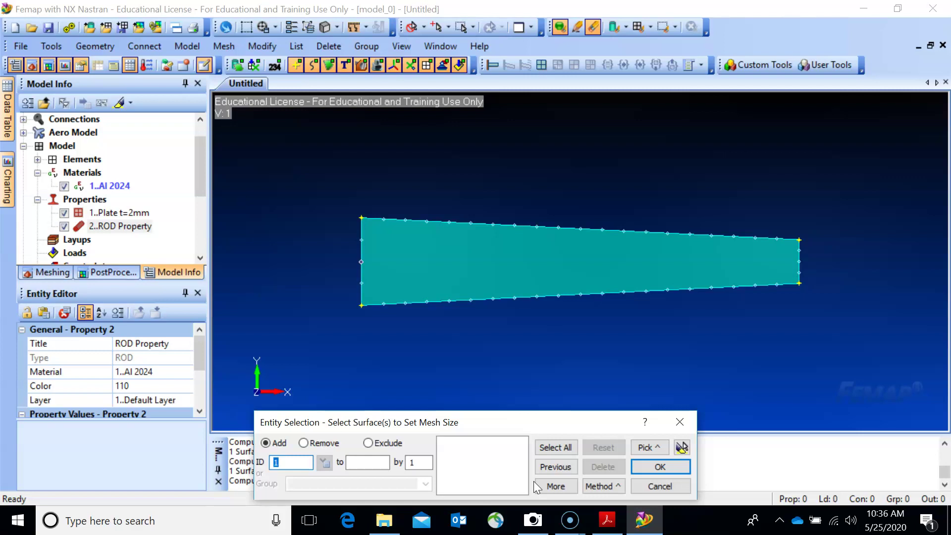
pyautogui.click(659, 485)
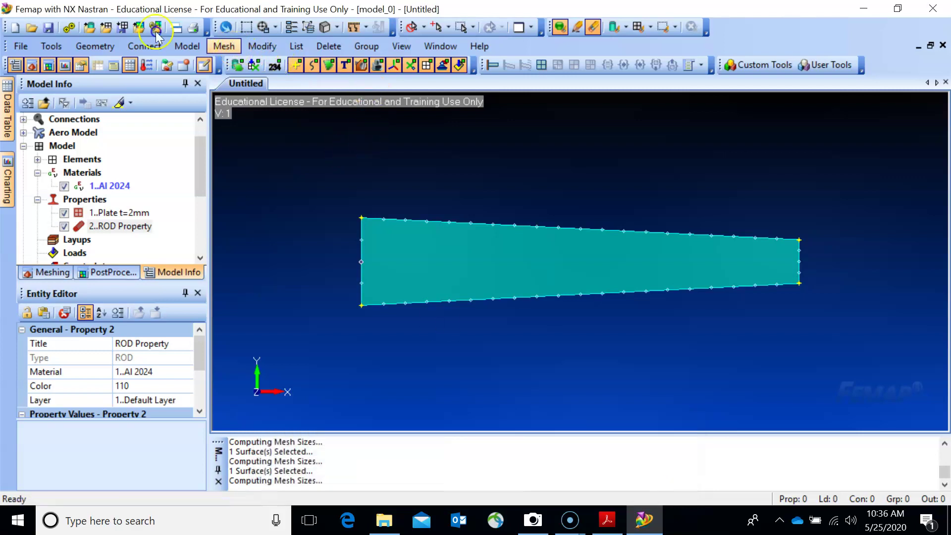
pyautogui.click(224, 46)
# Quad-mesh the panel surface with Plate t=2mm, giving 105 nodes and 80 elements
pyautogui.moveTo(265, 95)
pyautogui.click(383, 133)
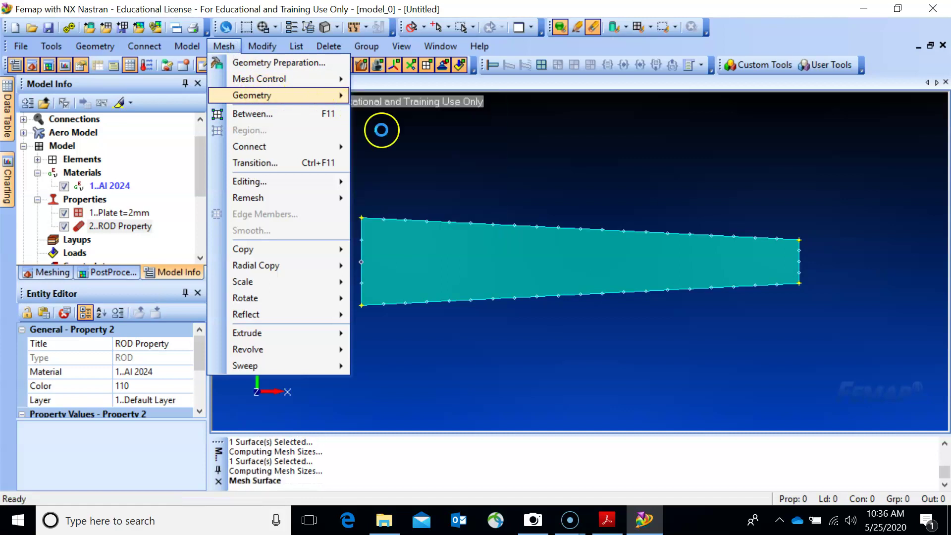
pyautogui.click(659, 466)
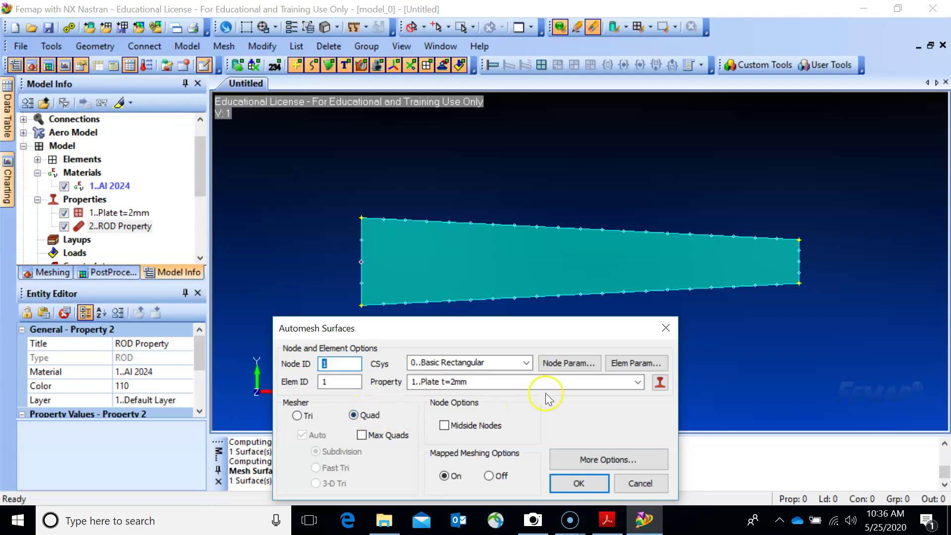
pyautogui.click(582, 485)
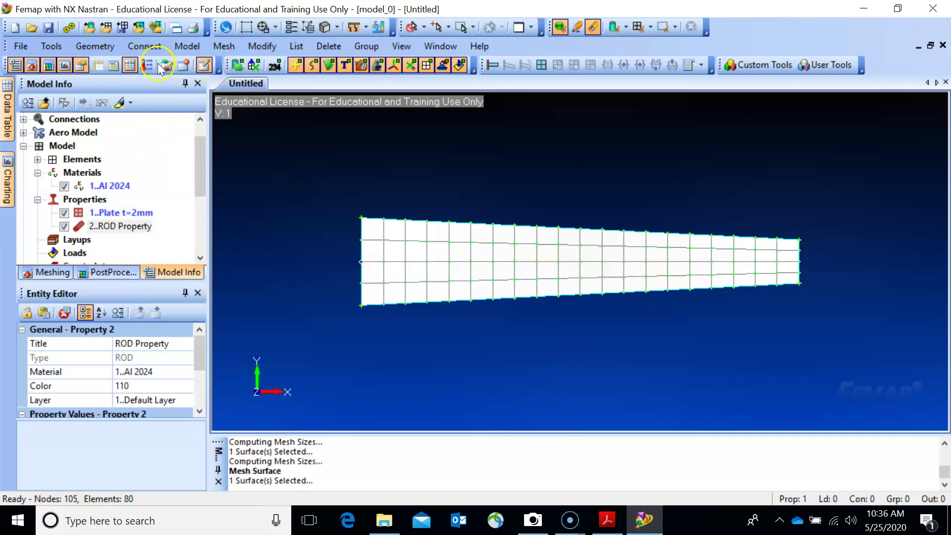
# Select the panel's top, bottom, right and left edge curves for meshing
pyautogui.click(220, 48)
pyautogui.moveTo(251, 94)
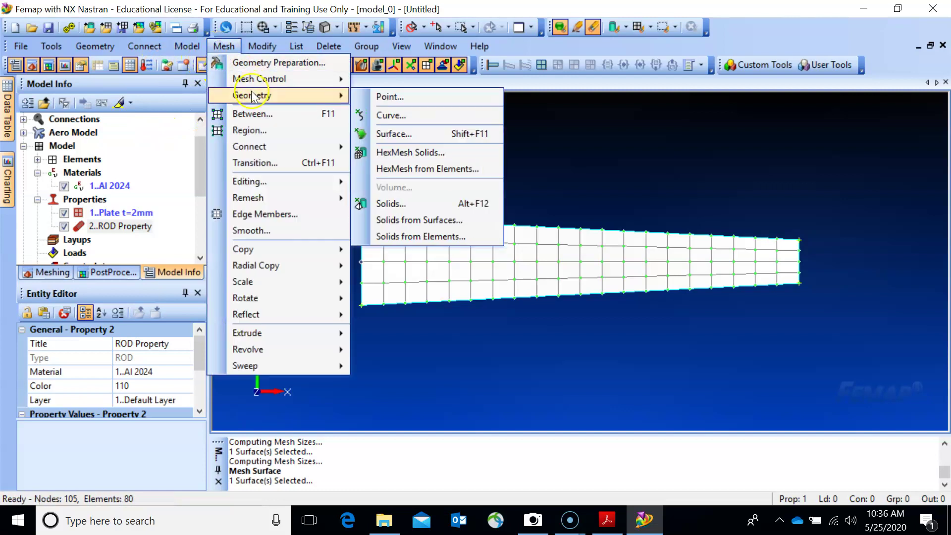
pyautogui.click(407, 116)
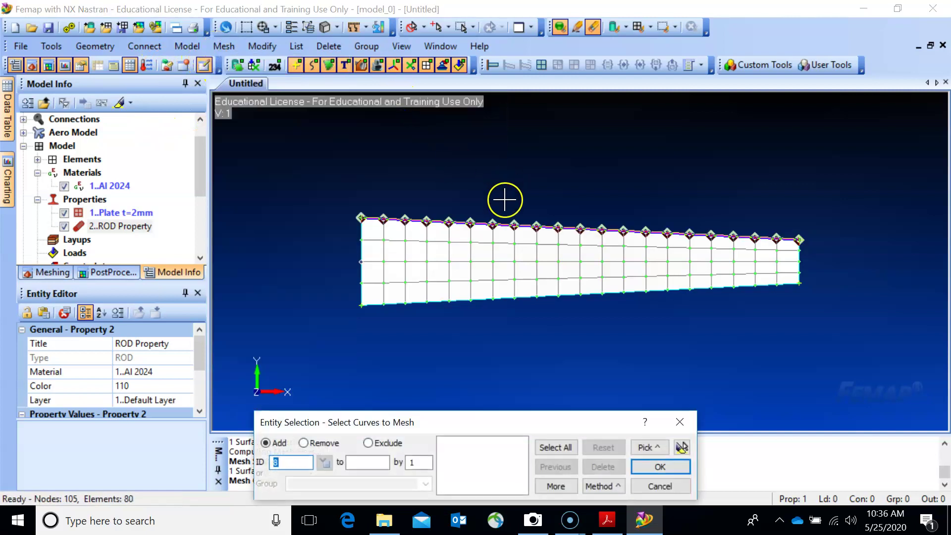
pyautogui.click(502, 194)
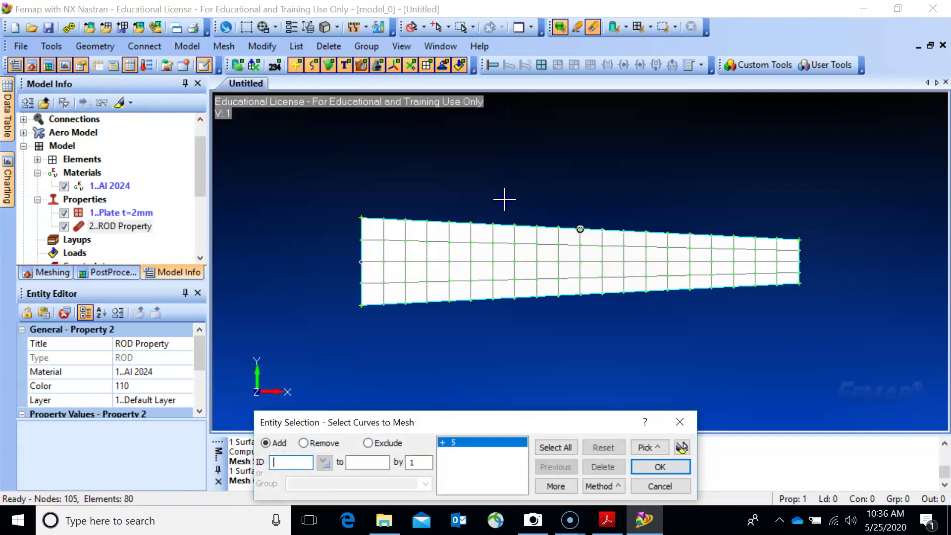
pyautogui.click(488, 317)
pyautogui.click(800, 265)
pyautogui.click(357, 259)
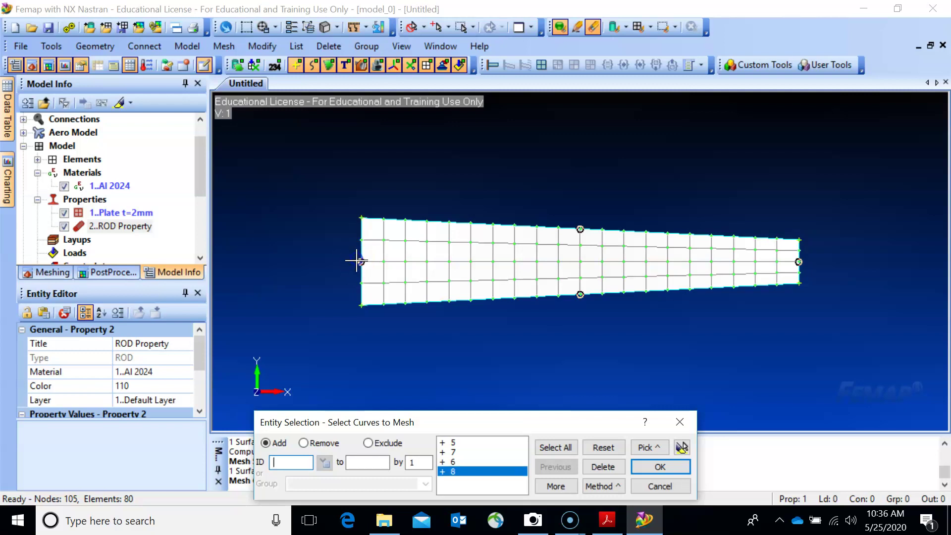
pyautogui.click(670, 468)
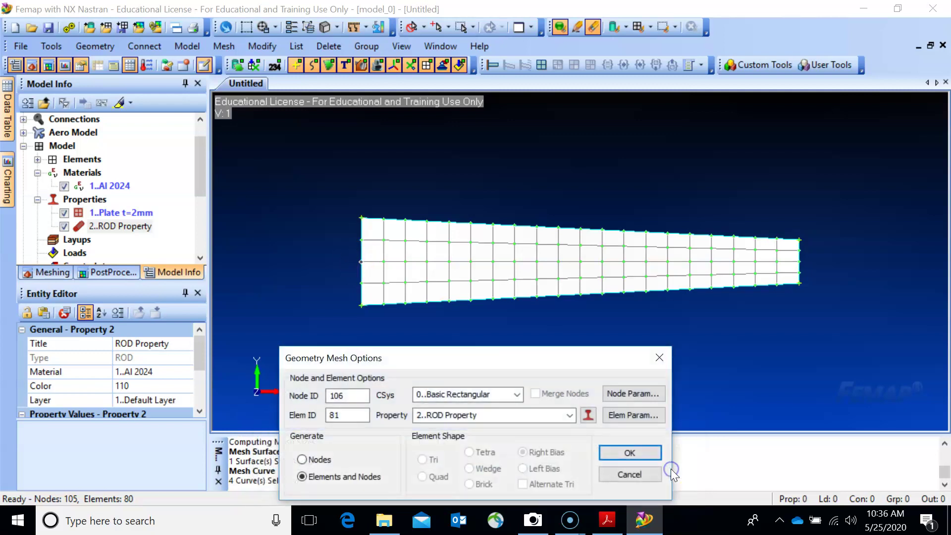
# Mesh the edge curves as rods with 2..ROD Property, adding 48 elements
pyautogui.click(569, 415)
pyautogui.click(537, 431)
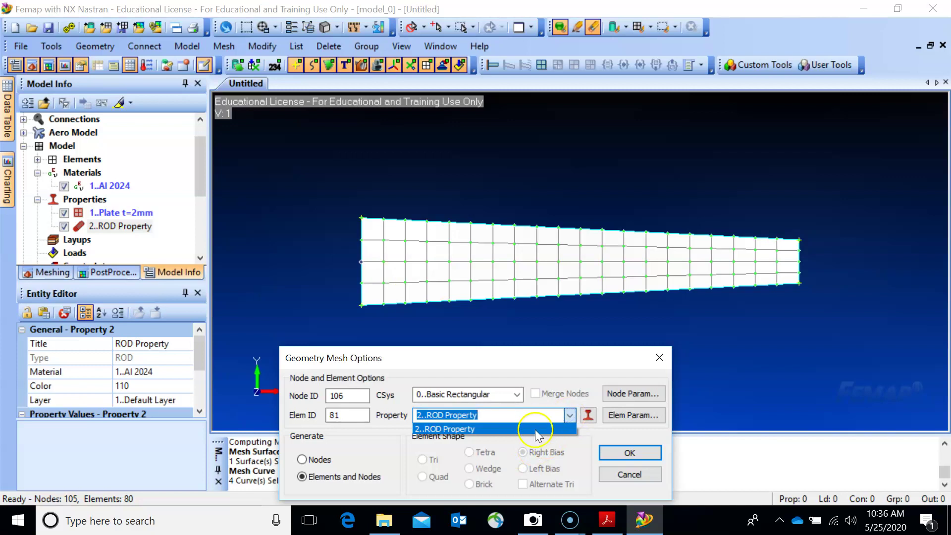
pyautogui.click(568, 418)
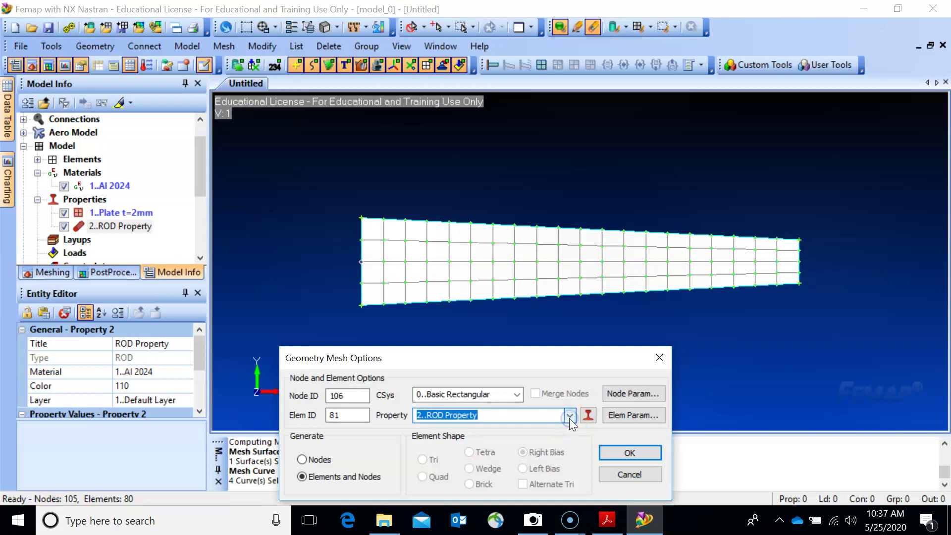
pyautogui.click(619, 455)
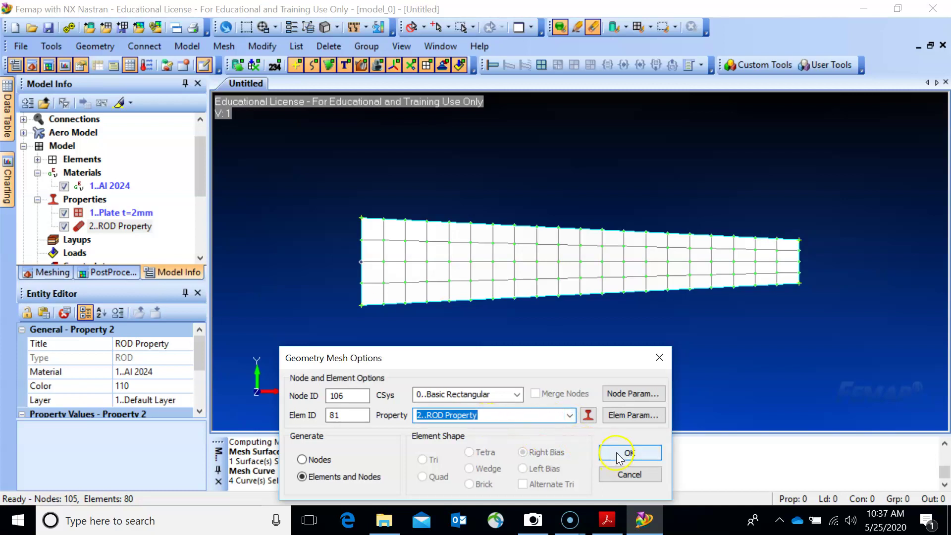
pyautogui.click(67, 27)
pyautogui.click(47, 46)
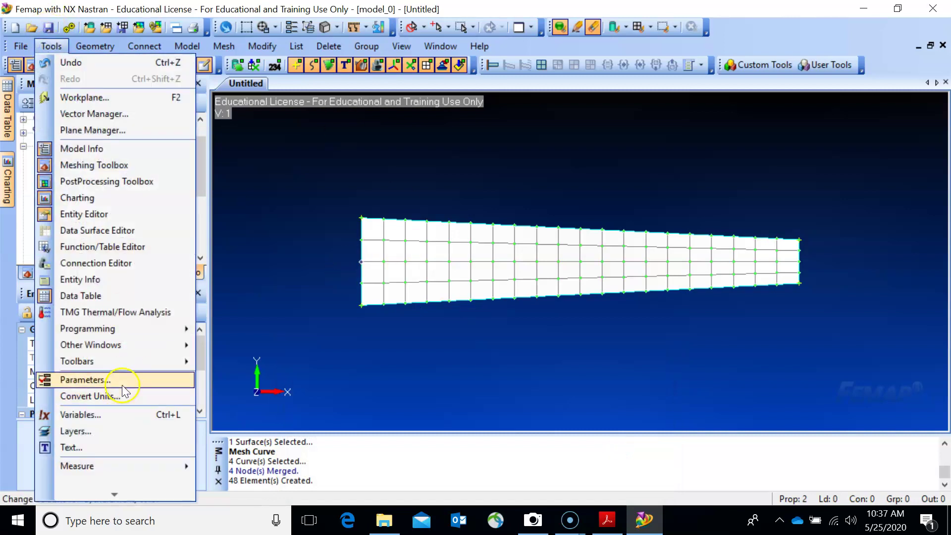
# Check all nodes for coincidence and merge the 48 duplicates, leaving 105 nodes
pyautogui.click(113, 493)
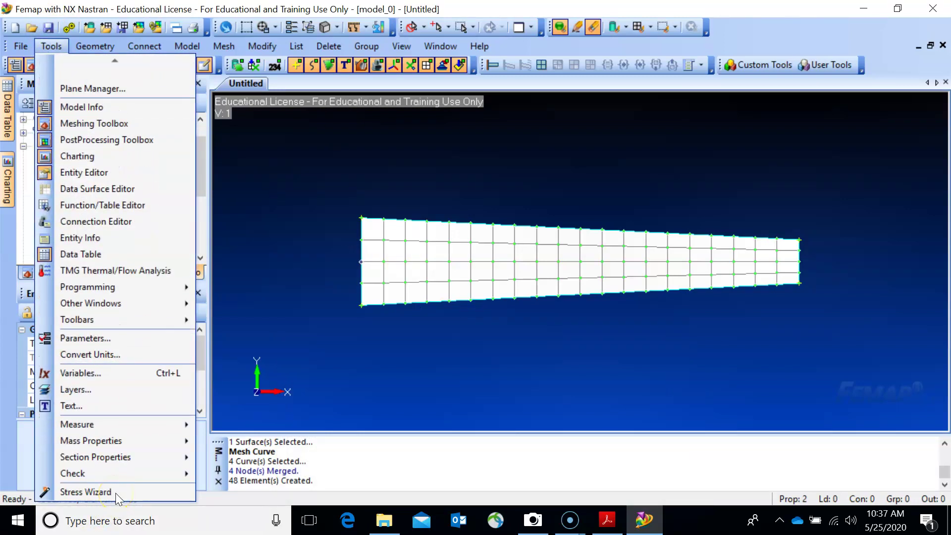
pyautogui.moveTo(118, 477)
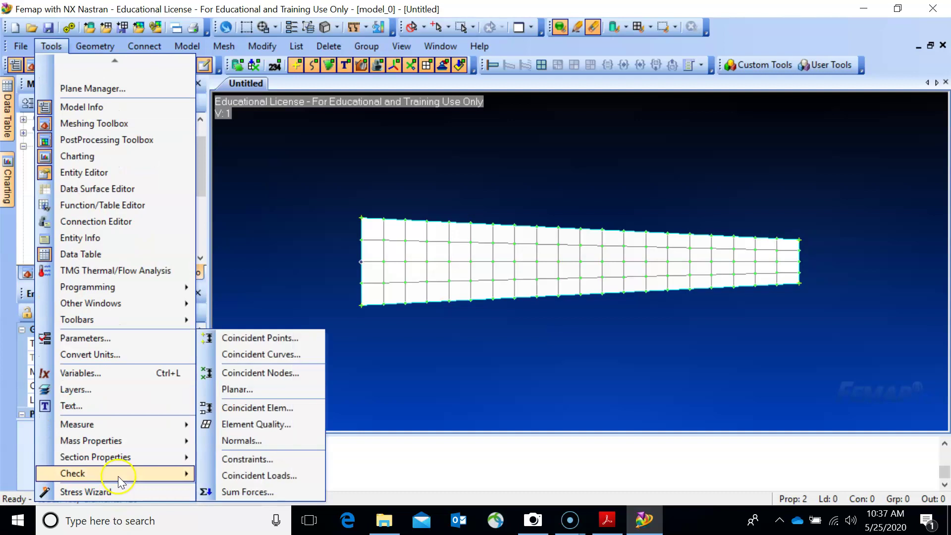
pyautogui.click(289, 380)
pyautogui.click(552, 447)
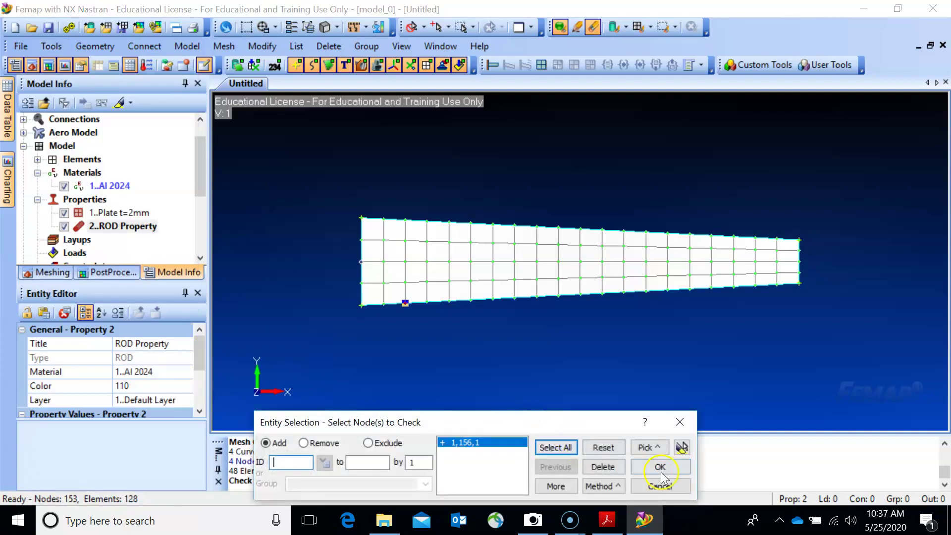
pyautogui.click(661, 472)
pyautogui.click(365, 323)
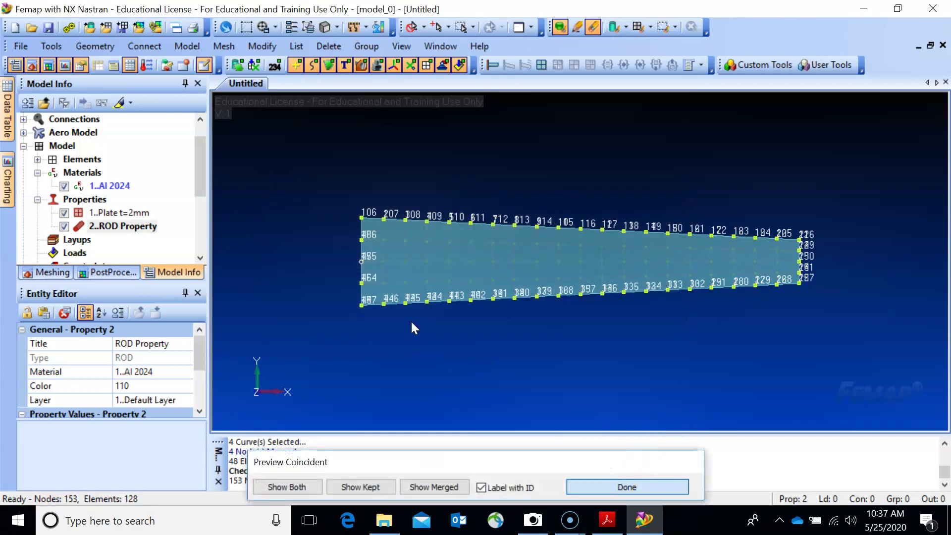
pyautogui.click(617, 484)
pyautogui.click(503, 322)
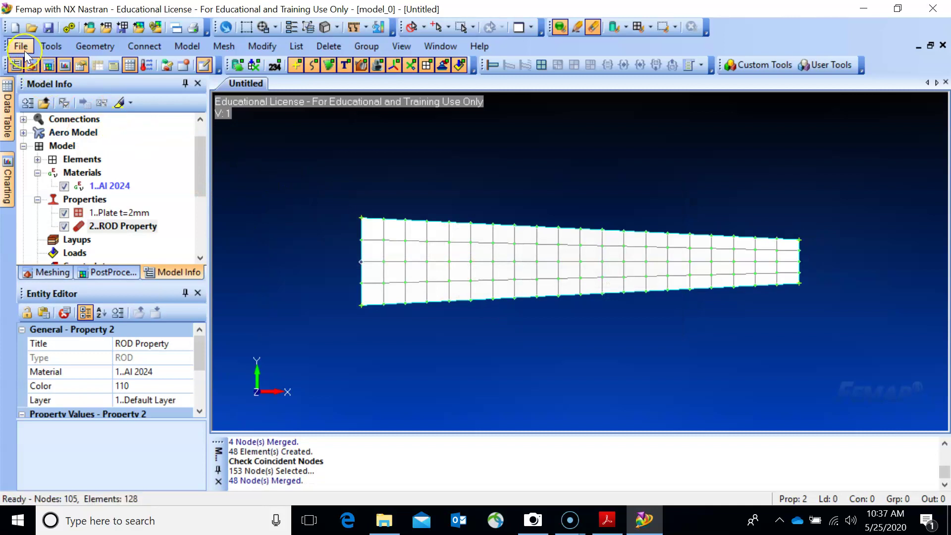
pyautogui.click(182, 49)
pyautogui.moveTo(214, 181)
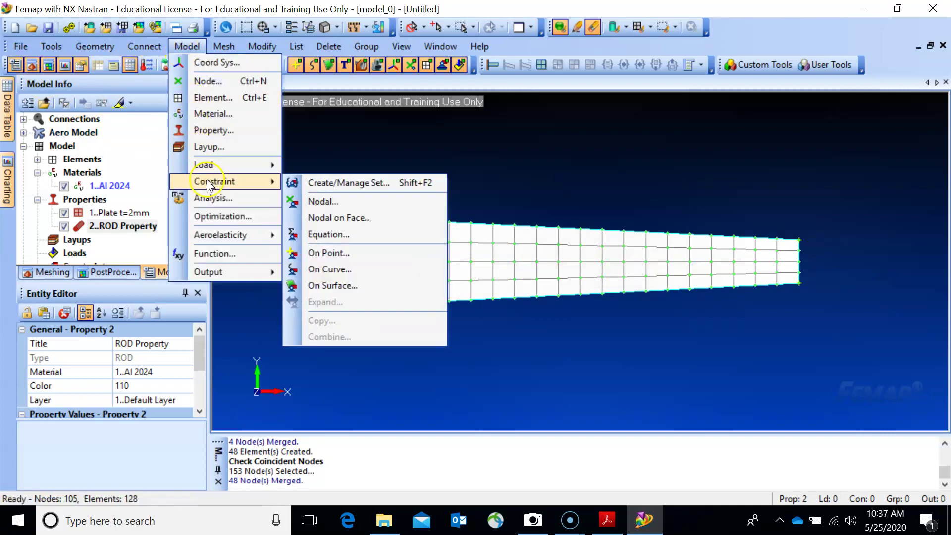
# Create constraint set Clamp and fully fix the panel's left edge curve
pyautogui.click(326, 268)
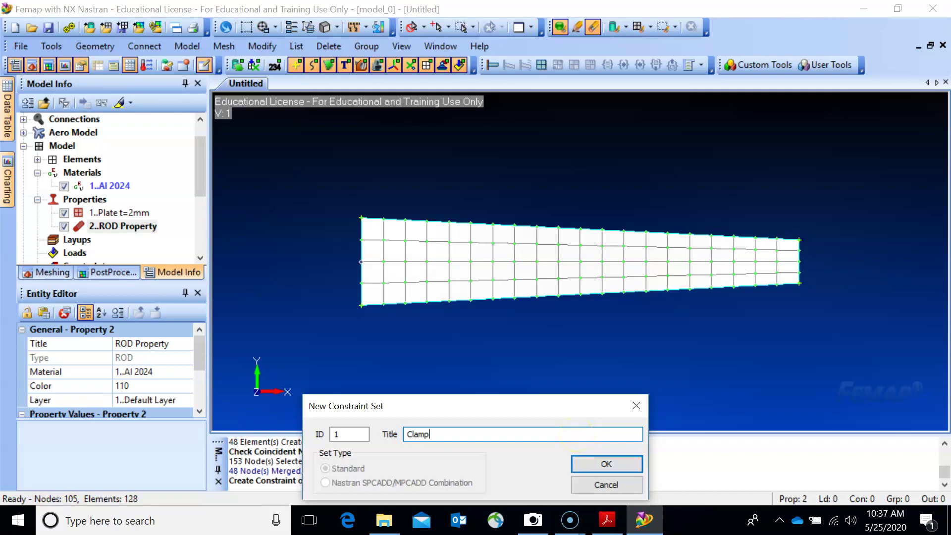
pyautogui.click(606, 463)
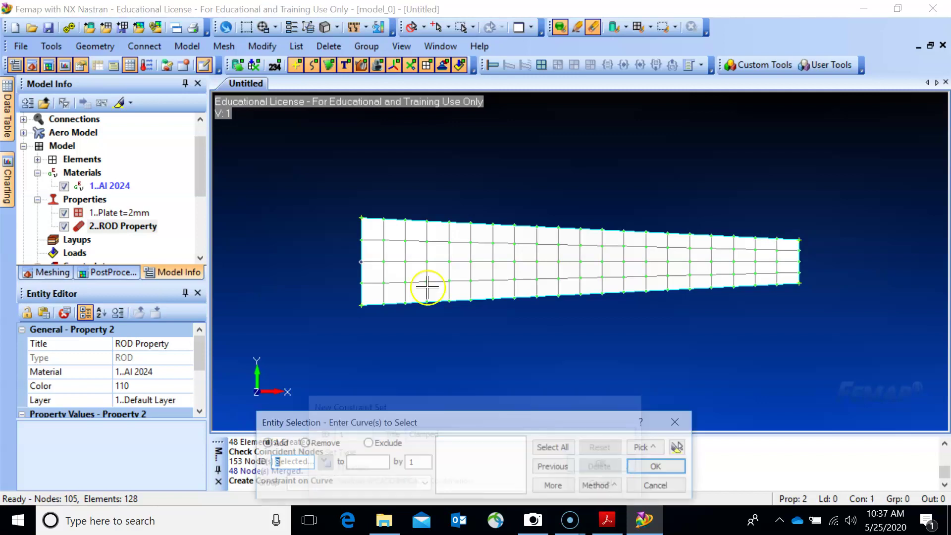
pyautogui.click(350, 234)
pyautogui.click(664, 467)
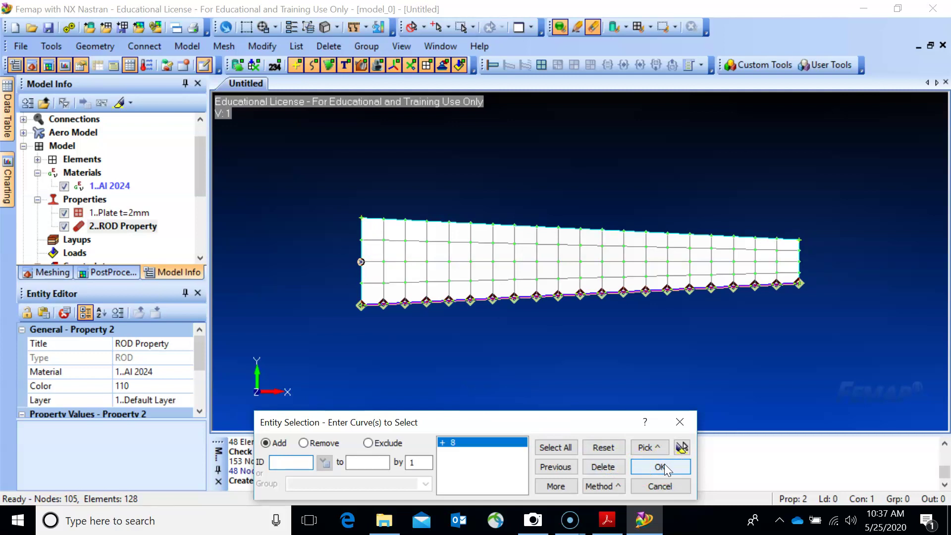
pyautogui.click(664, 468)
pyautogui.click(595, 448)
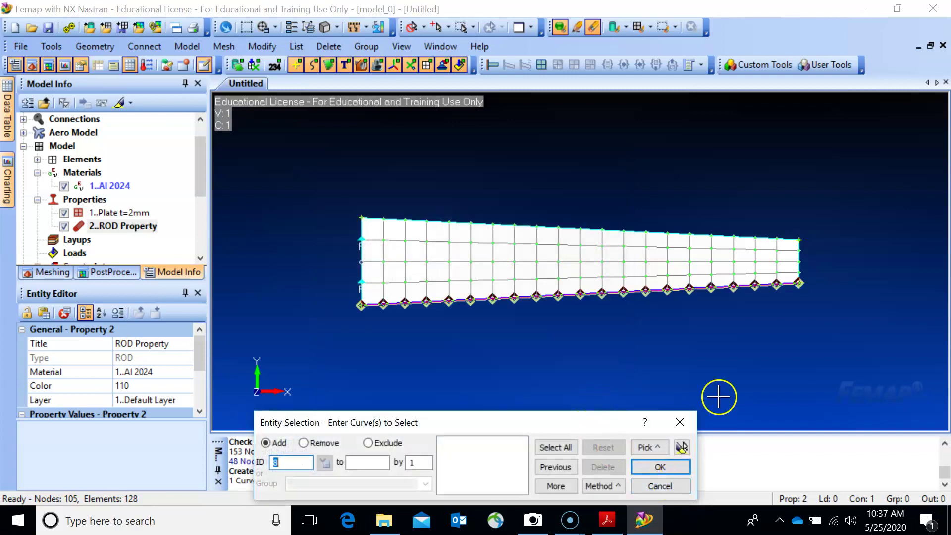
pyautogui.click(663, 485)
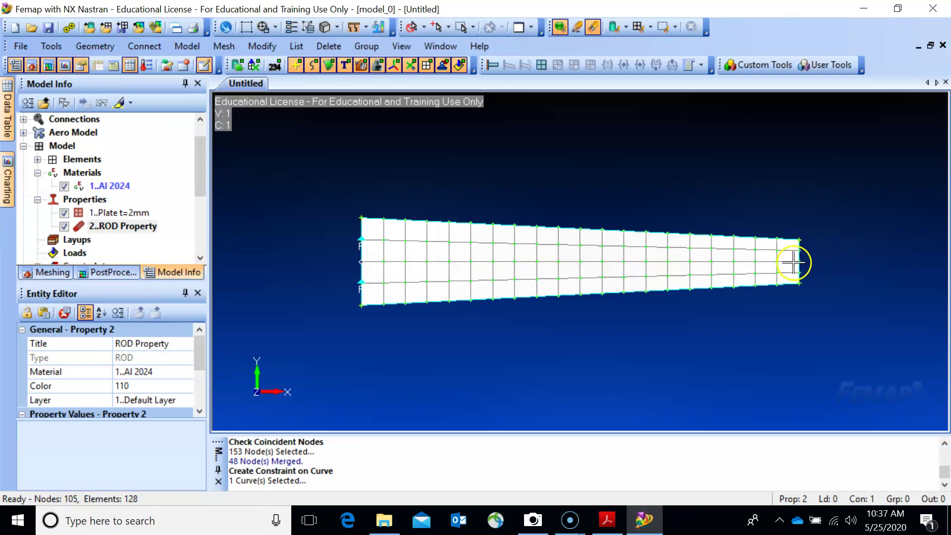
pyautogui.scroll(2, 775, 288)
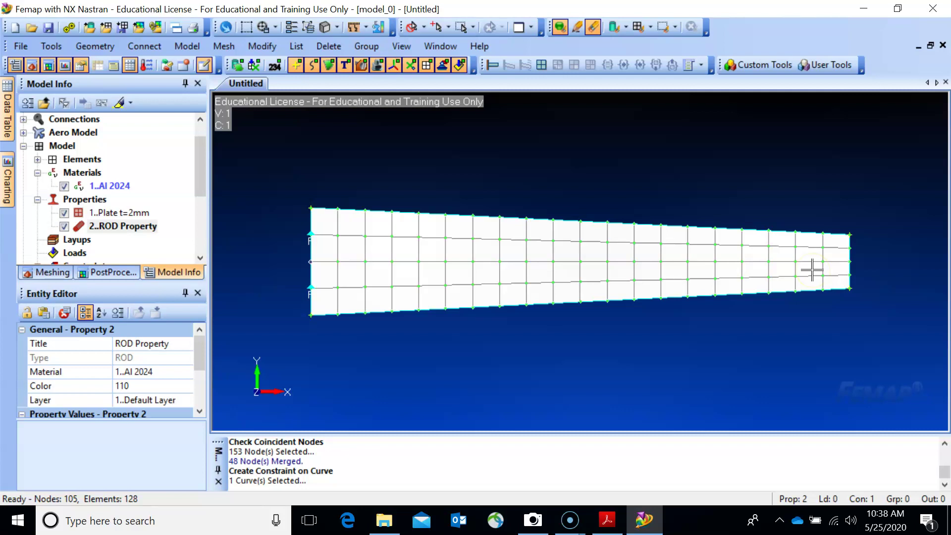
# Start a nodal load in a new load set titled F=20kN
pyautogui.click(186, 47)
pyautogui.moveTo(267, 165)
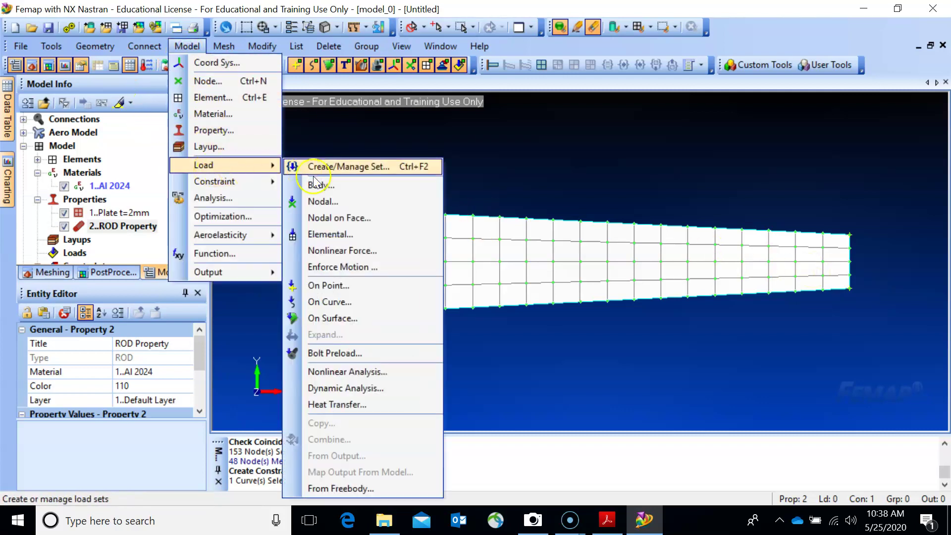
pyautogui.click(330, 201)
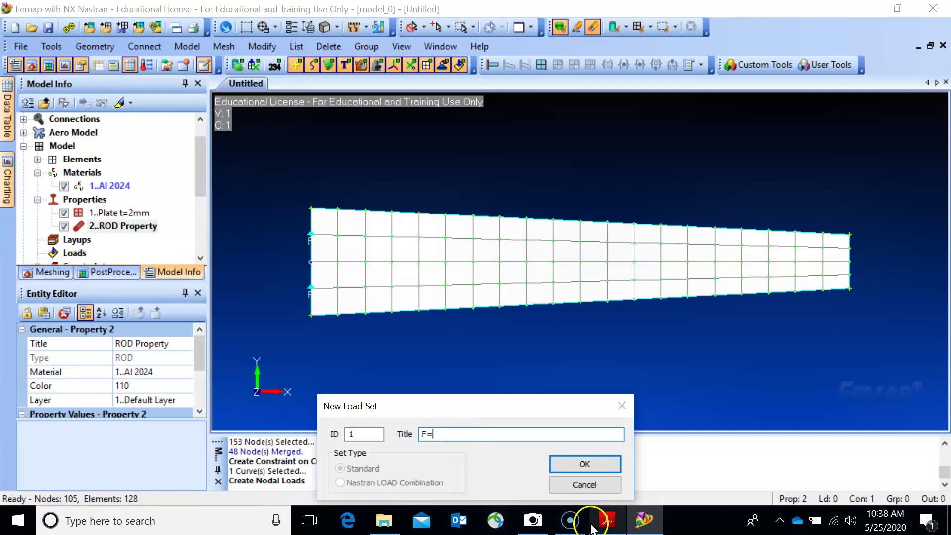
pyautogui.click(606, 519)
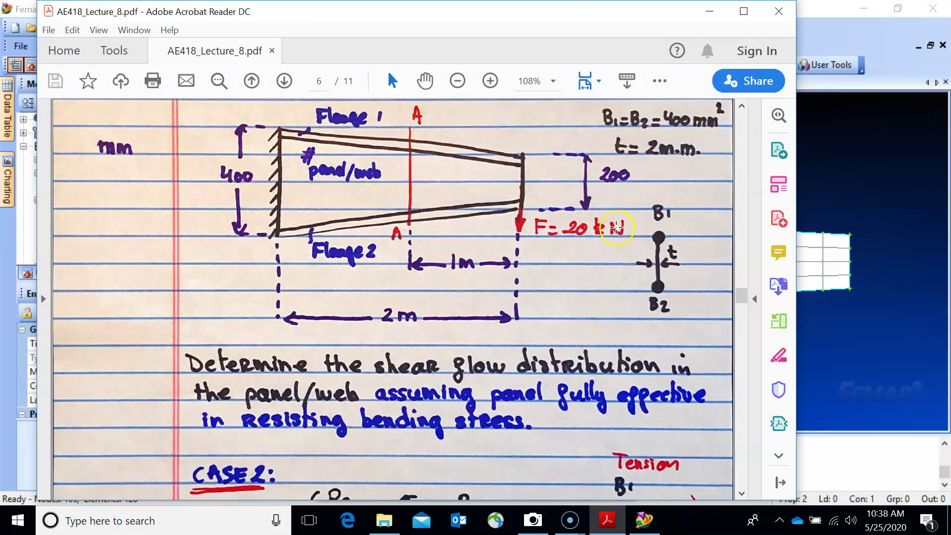
pyautogui.click(709, 10)
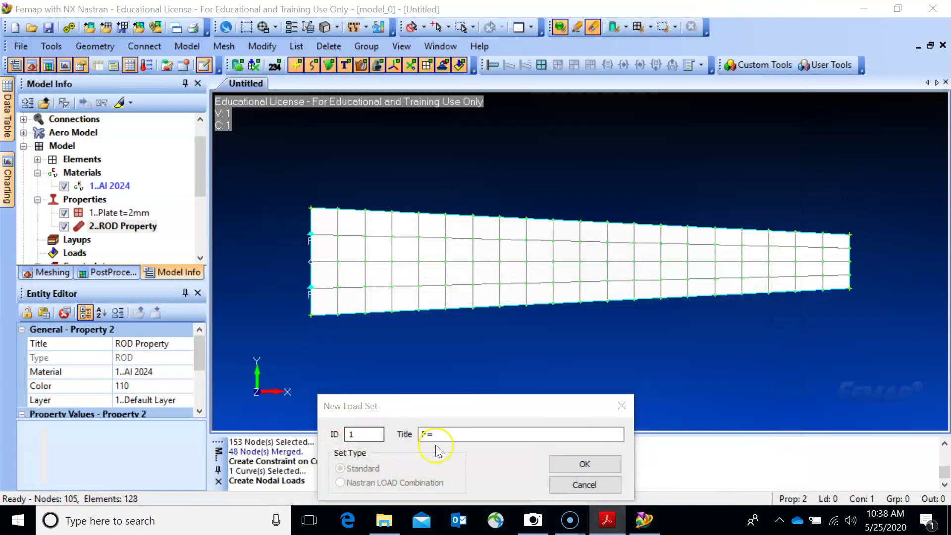
pyautogui.click(450, 433)
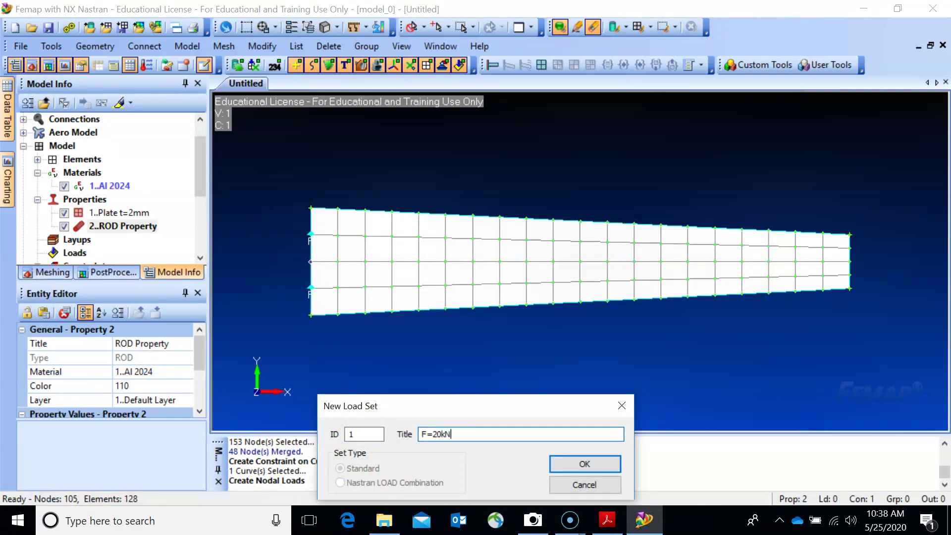
pyautogui.click(590, 464)
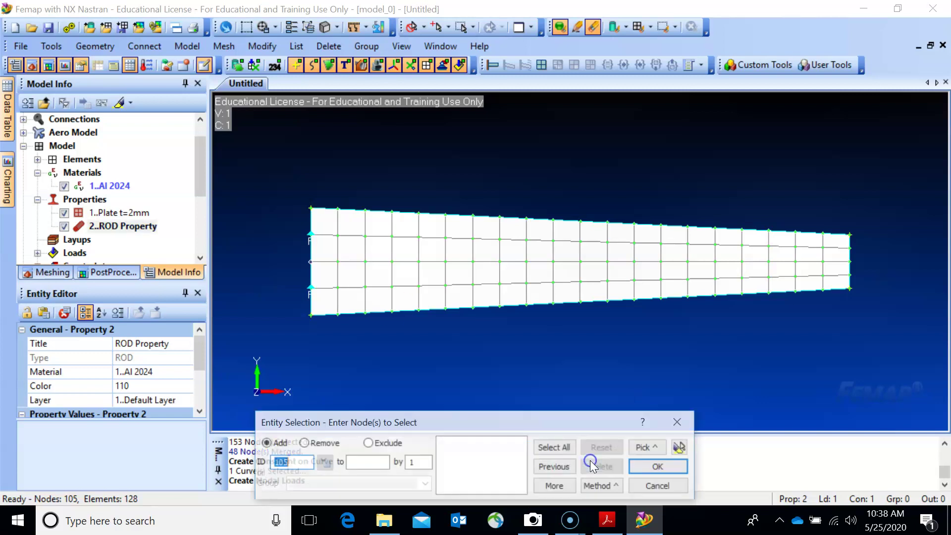
# Apply an FY force of -20e3 to tip node 23
pyautogui.click(848, 262)
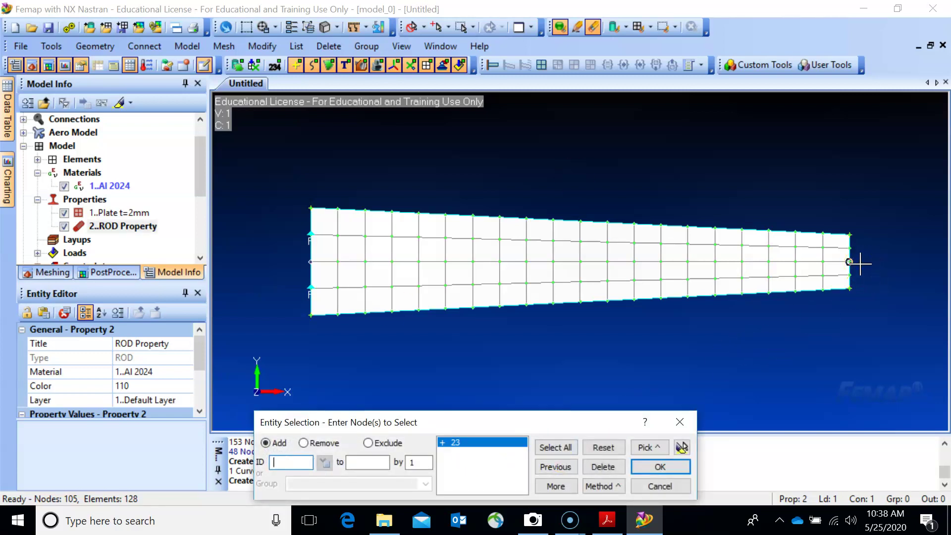
pyautogui.click(855, 263)
pyautogui.click(660, 467)
pyautogui.click(430, 399)
pyautogui.moveTo(429, 399); pyautogui.dragTo(385, 399)
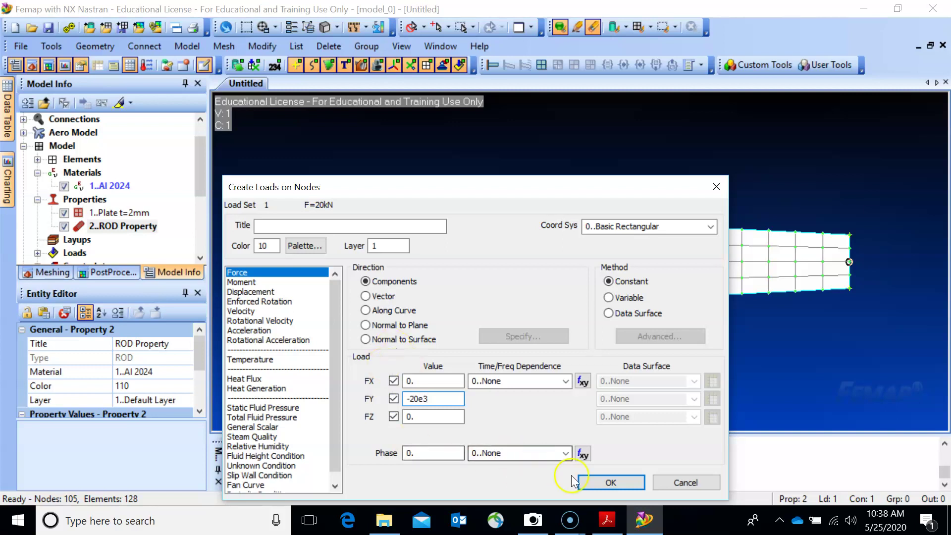
pyautogui.click(600, 482)
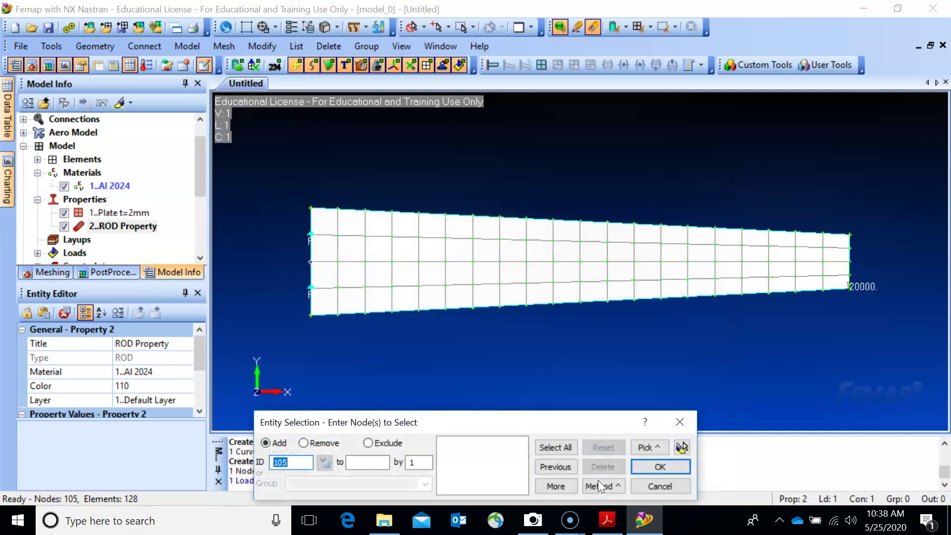
pyautogui.click(649, 486)
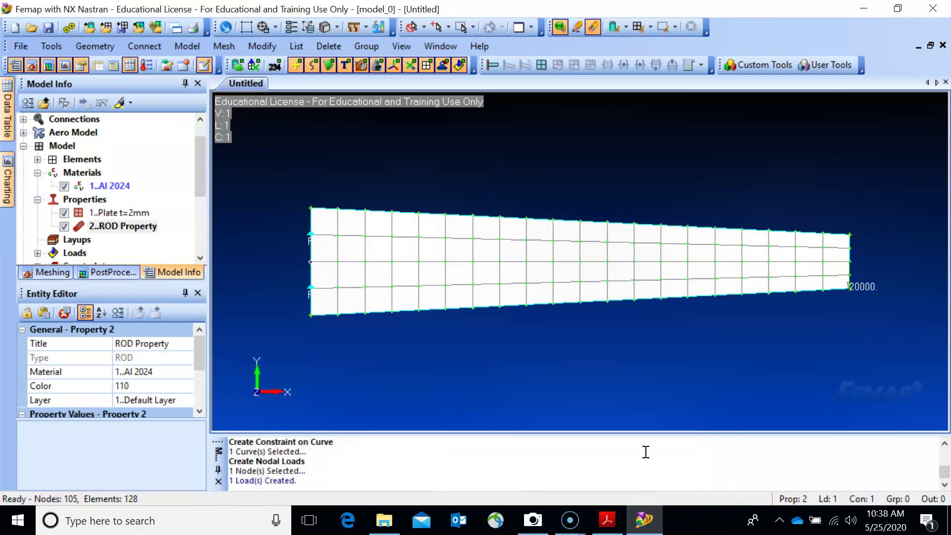
# Run a full rebuild and compaction of the model database
pyautogui.click(21, 46)
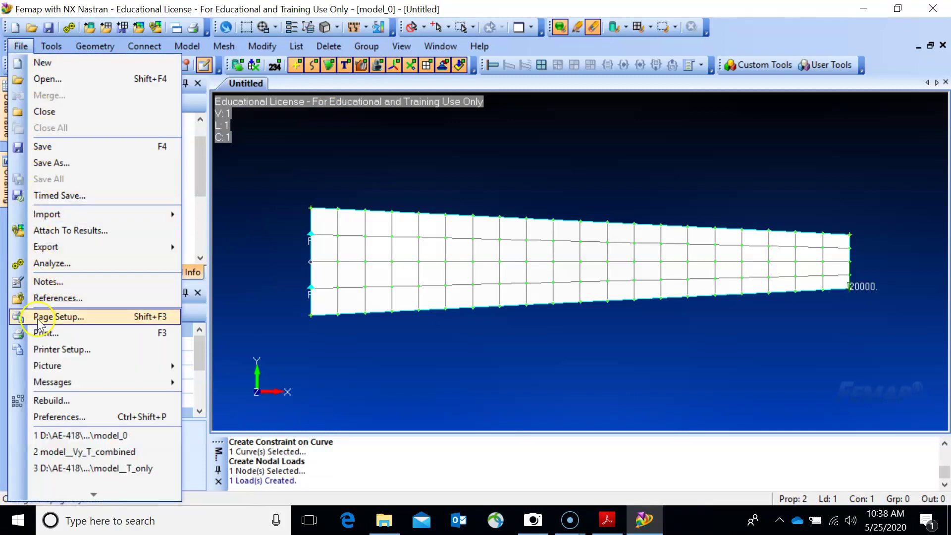
pyautogui.click(47, 400)
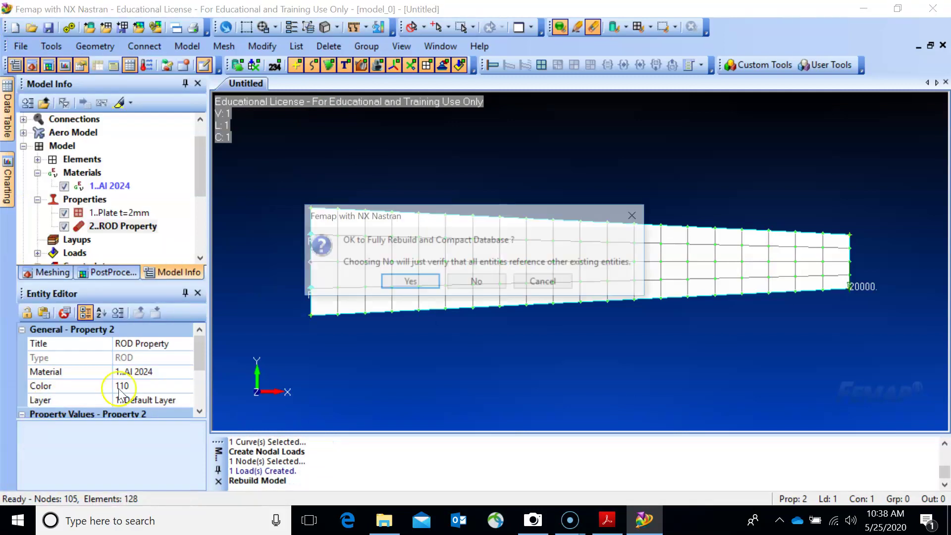
pyautogui.click(420, 290)
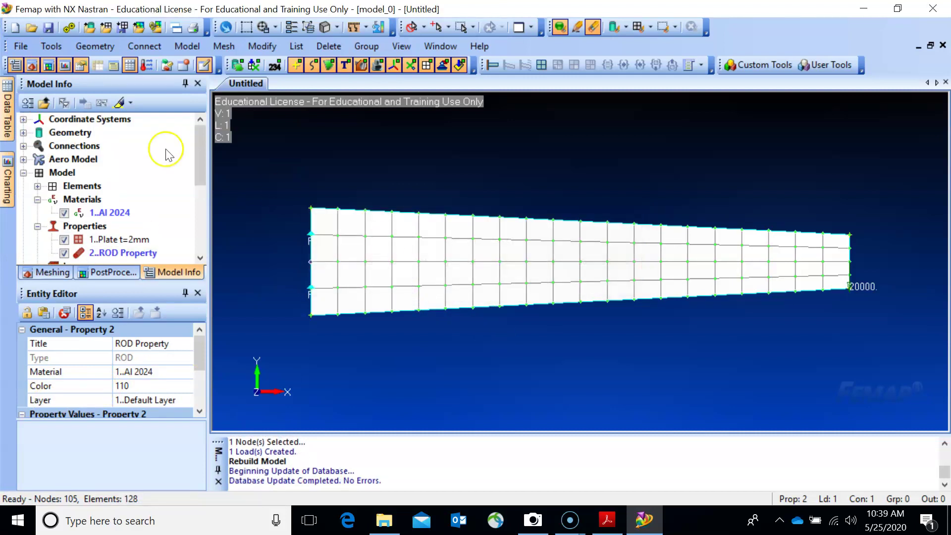
# Save the model as model_1 in the Nastran_5 folder
pyautogui.click(15, 52)
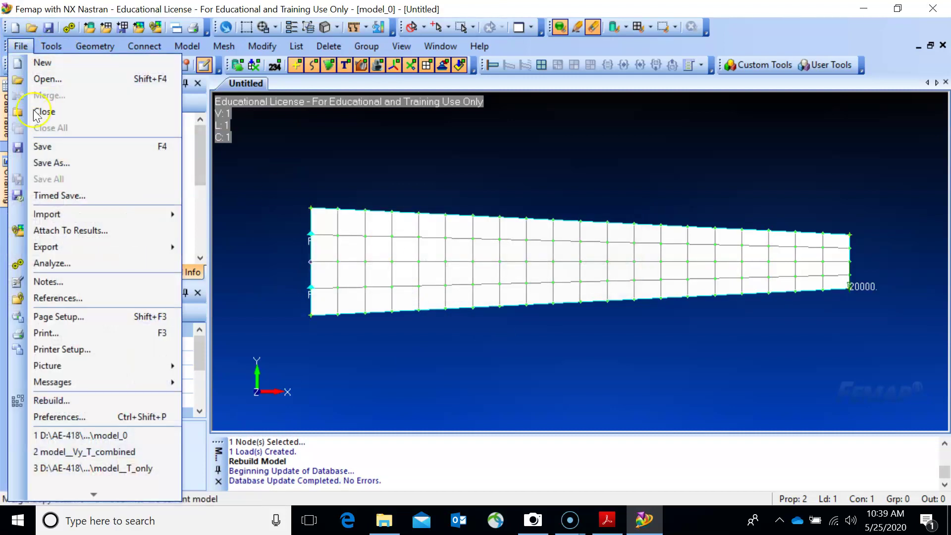
pyautogui.click(43, 161)
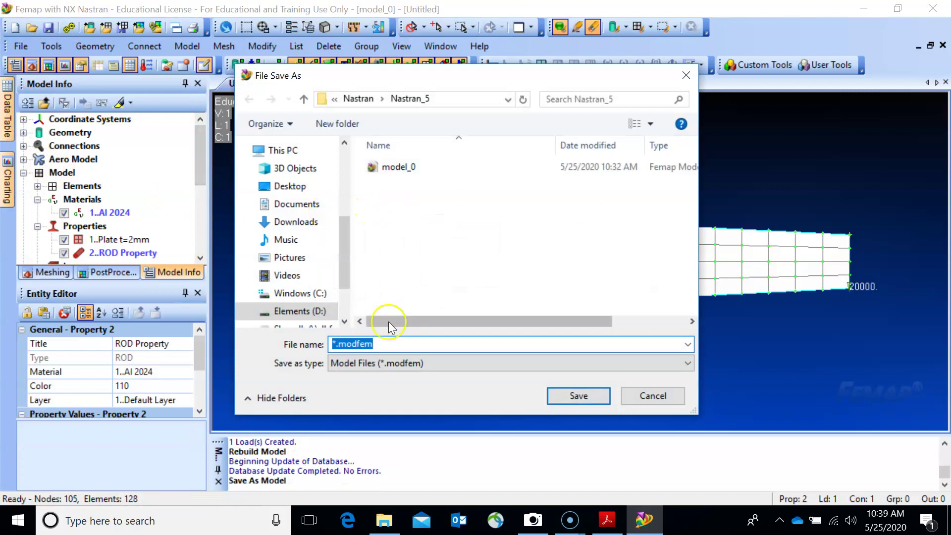
pyautogui.click(399, 169)
pyautogui.click(375, 344)
pyautogui.click(376, 344)
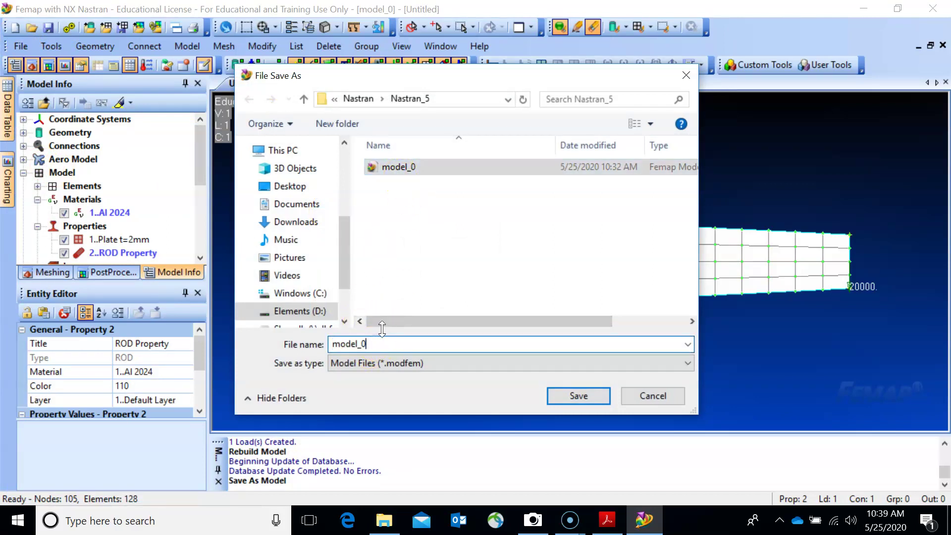
pyautogui.press('BackSpace')
pyautogui.write('1')
pyautogui.click(588, 399)
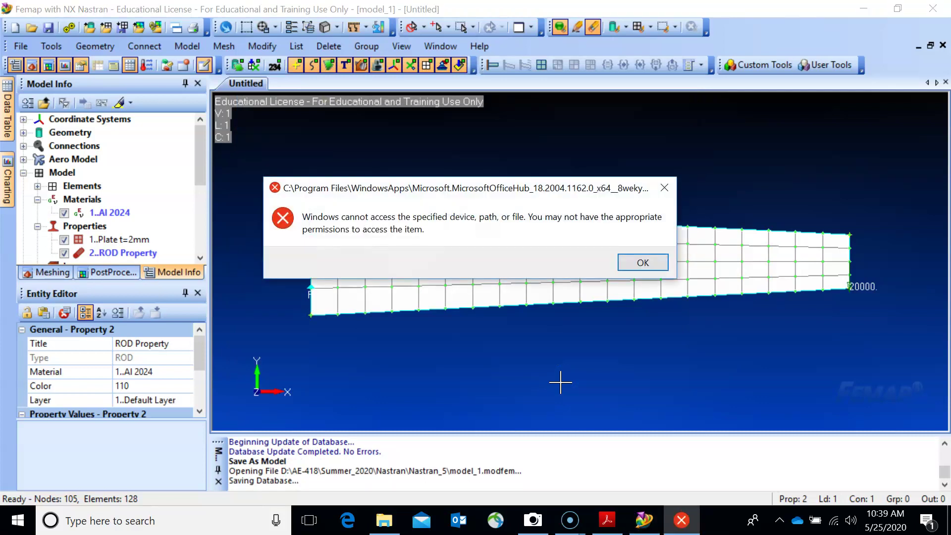
# Dismiss the access error and briefly consult the lecture notes
pyautogui.click(642, 261)
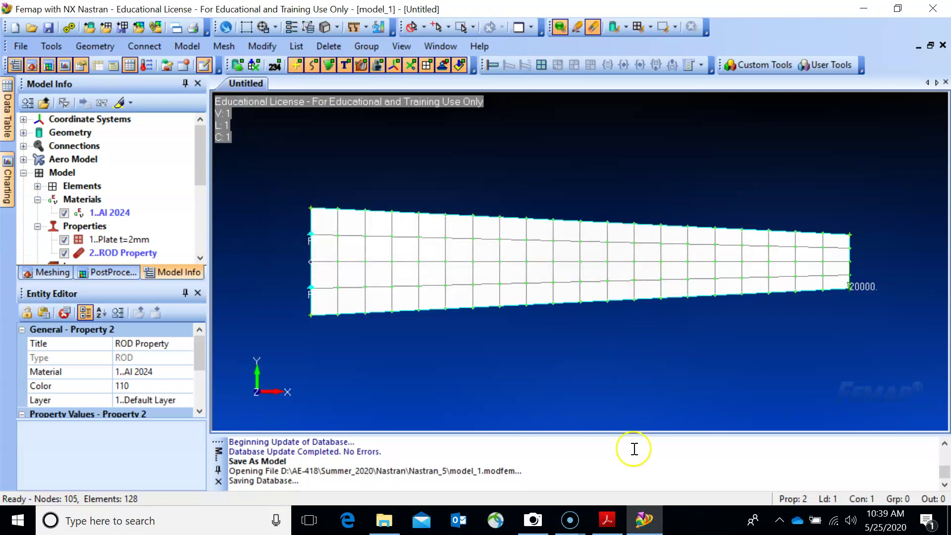
pyautogui.click(607, 520)
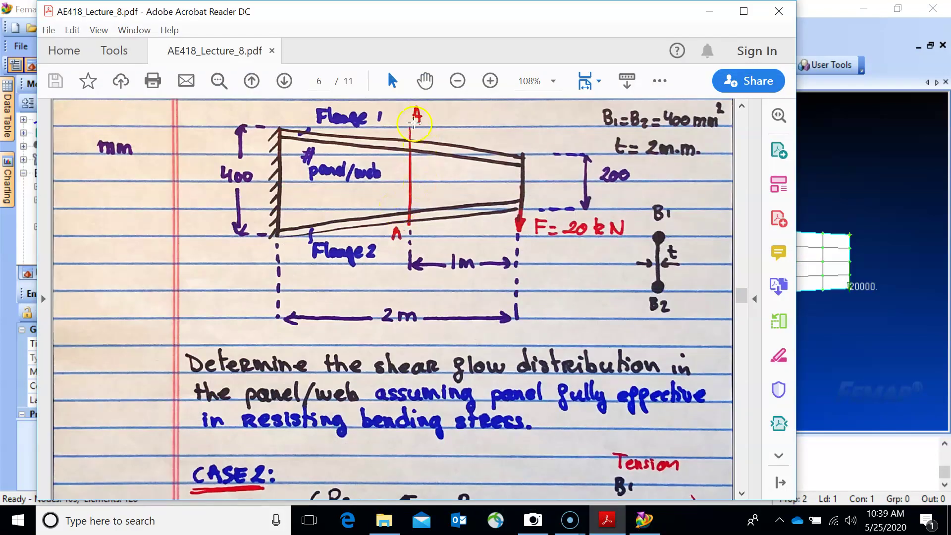
pyautogui.click(710, 13)
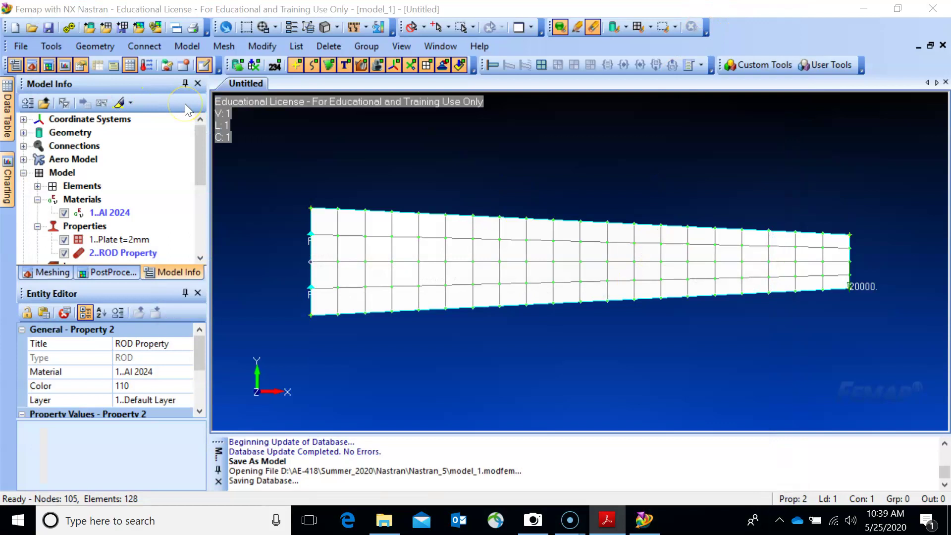
pyautogui.moveTo(196, 159); pyautogui.dragTo(194, 197)
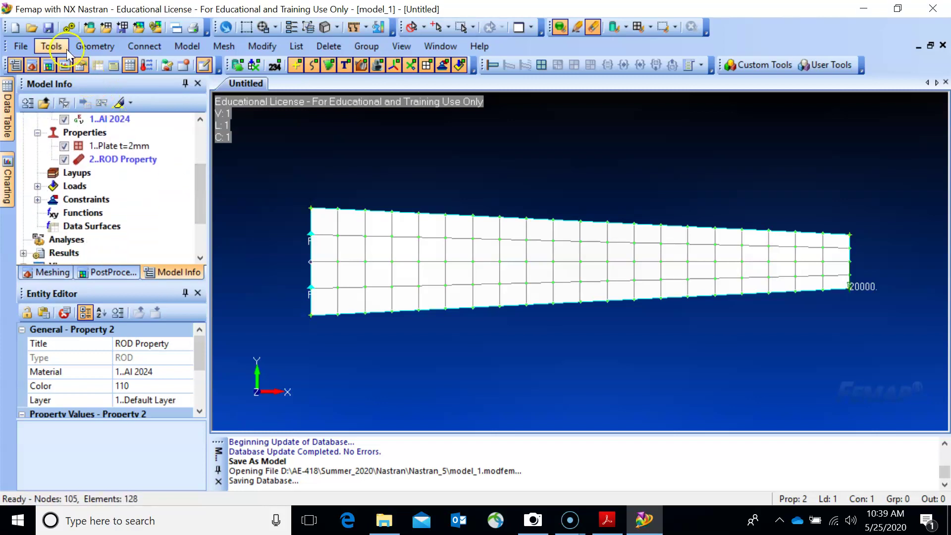
# Turn on Draw Workplane to show rulers from X 0 to 2000 over the panel
pyautogui.click(51, 46)
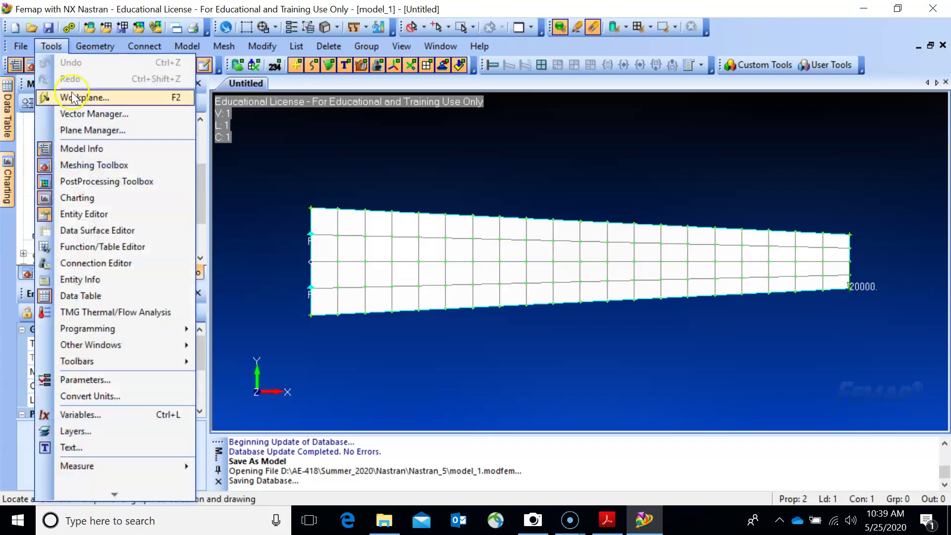
pyautogui.click(79, 96)
pyautogui.click(586, 435)
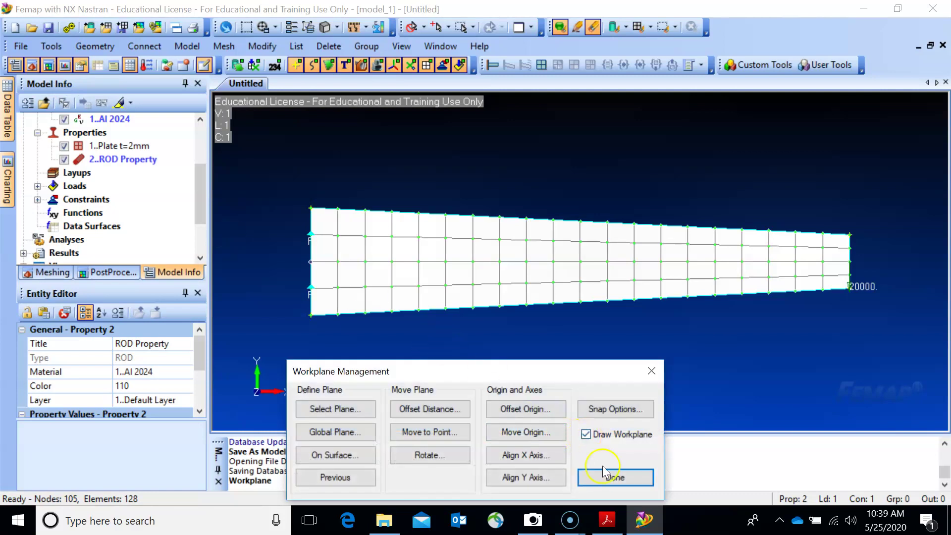
pyautogui.click(606, 478)
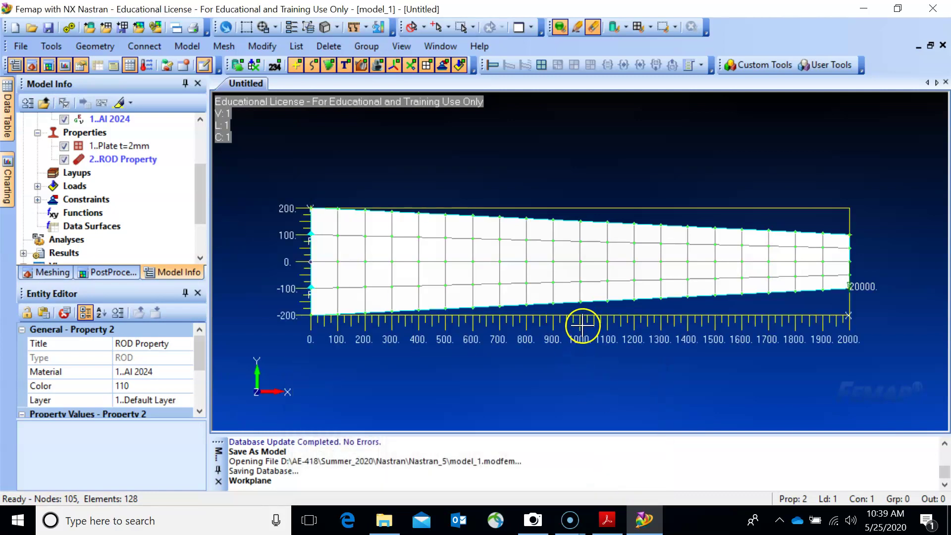
pyautogui.moveTo(200, 205); pyautogui.dragTo(197, 246)
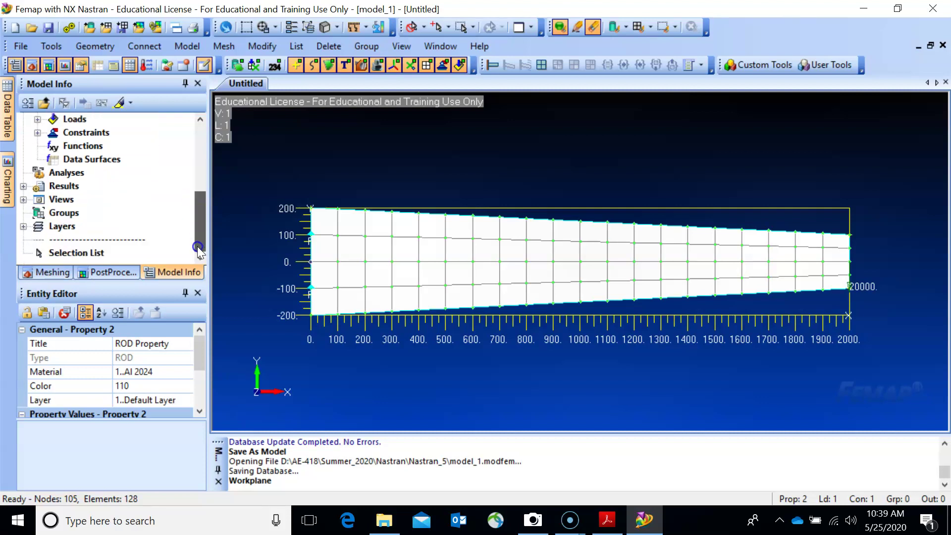
pyautogui.rightClick(62, 212)
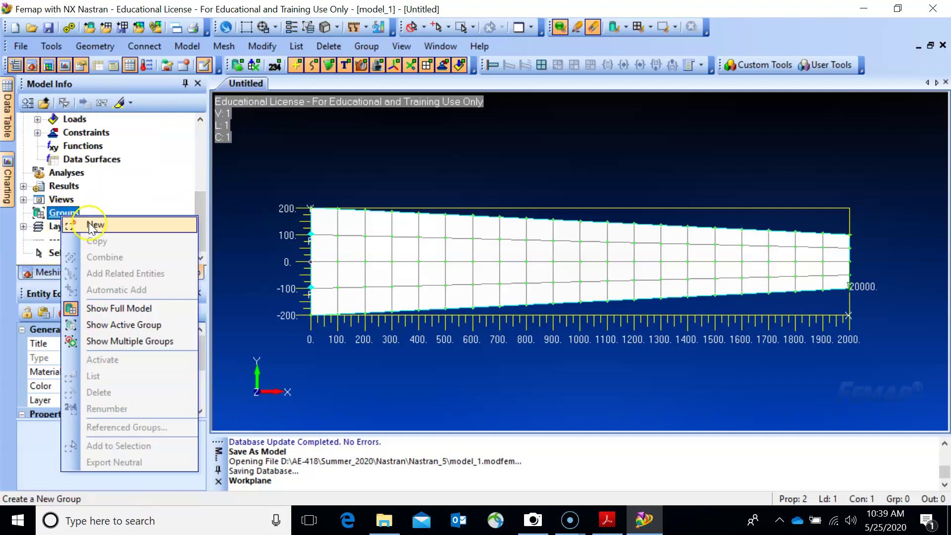
pyautogui.click(92, 228)
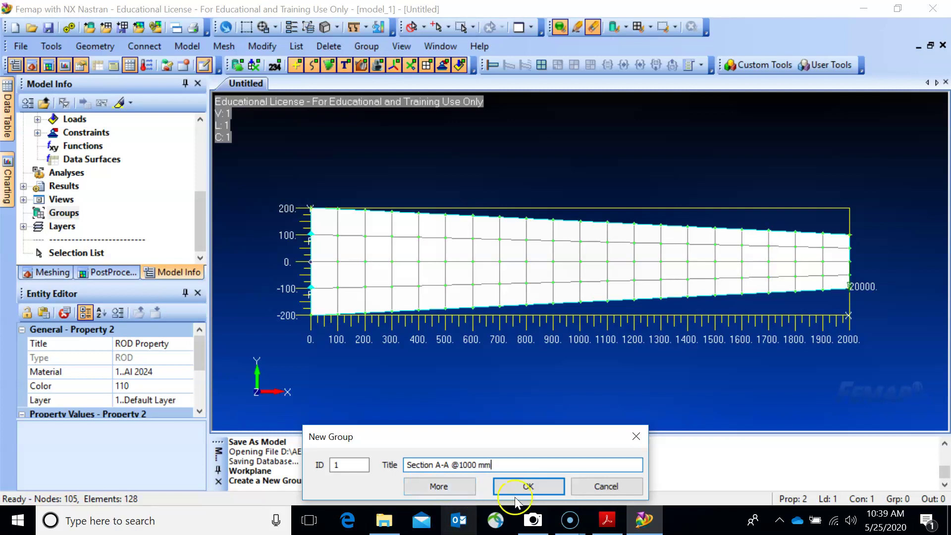
pyautogui.click(528, 486)
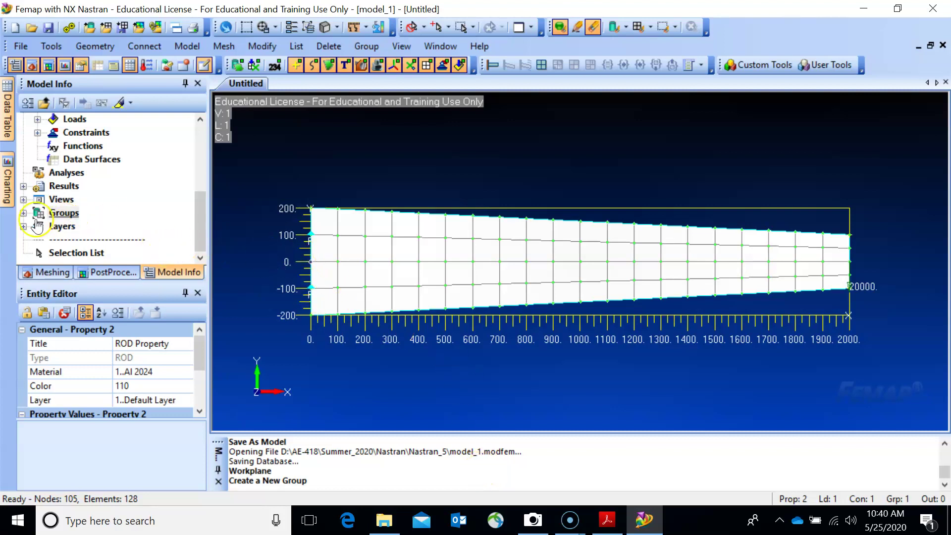
pyautogui.click(23, 212)
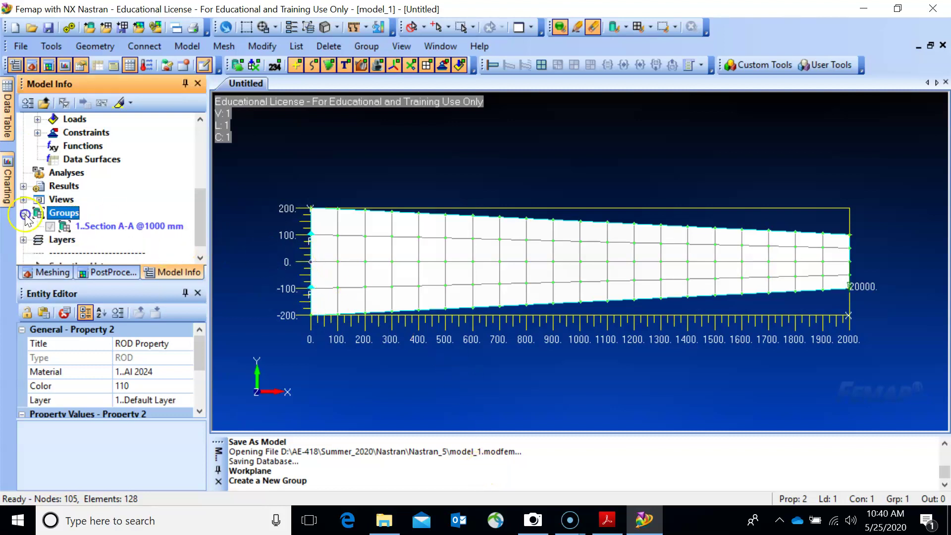
# Add elements 70, 71, 51, 50, 30, 31, 11 and 10 to the group by ID
pyautogui.click(366, 46)
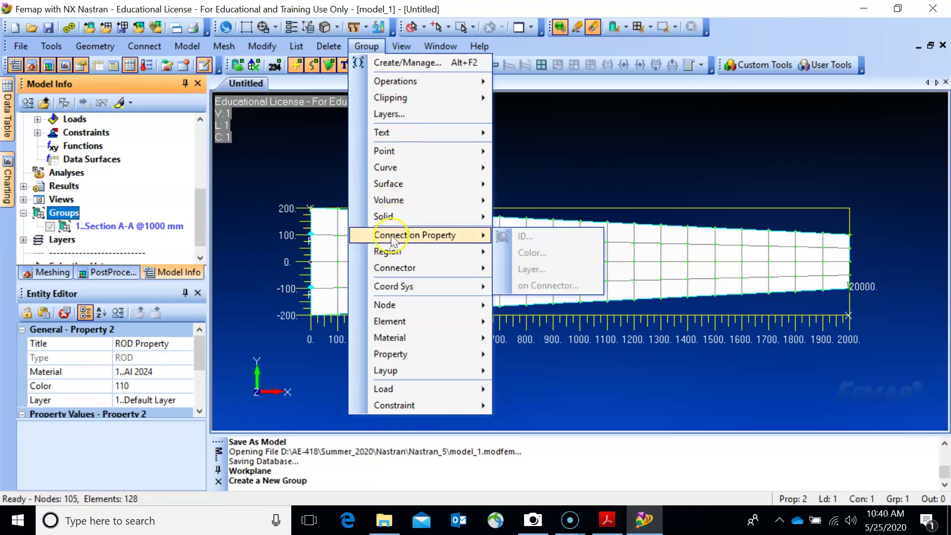
pyautogui.moveTo(394, 322)
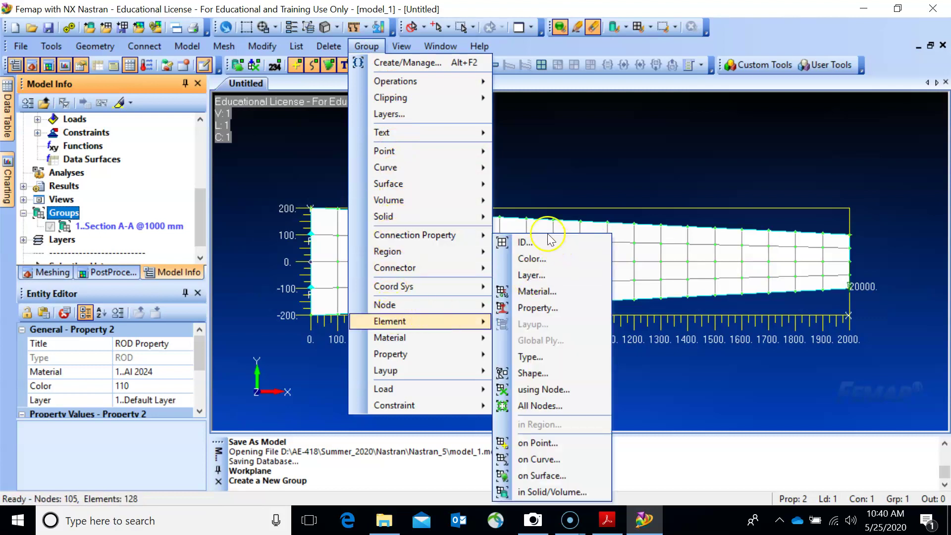
pyautogui.click(529, 243)
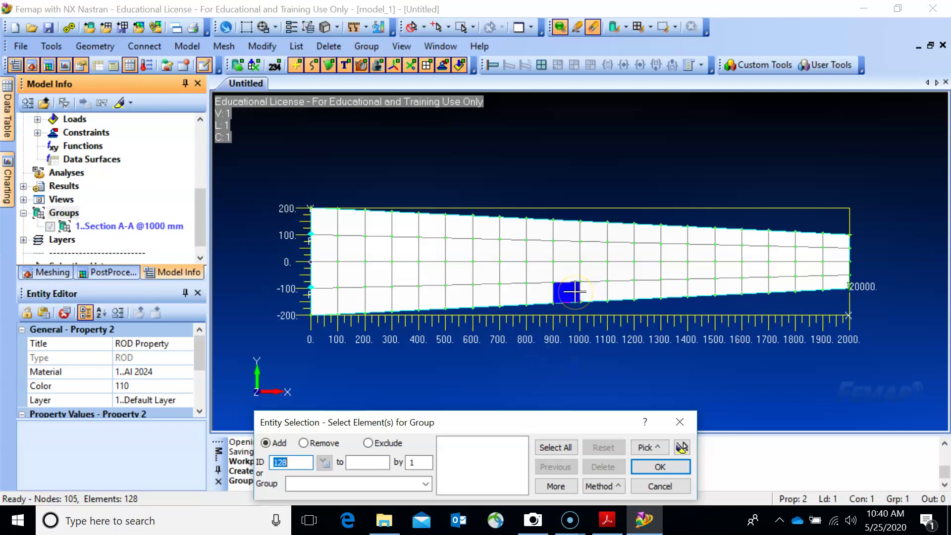
pyautogui.click(574, 292)
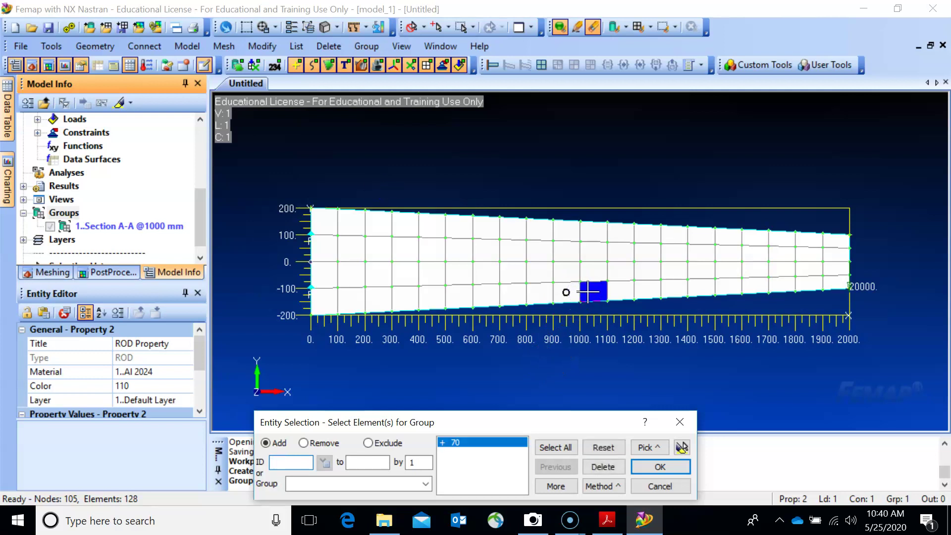
pyautogui.click(587, 292)
pyautogui.click(590, 273)
pyautogui.click(572, 271)
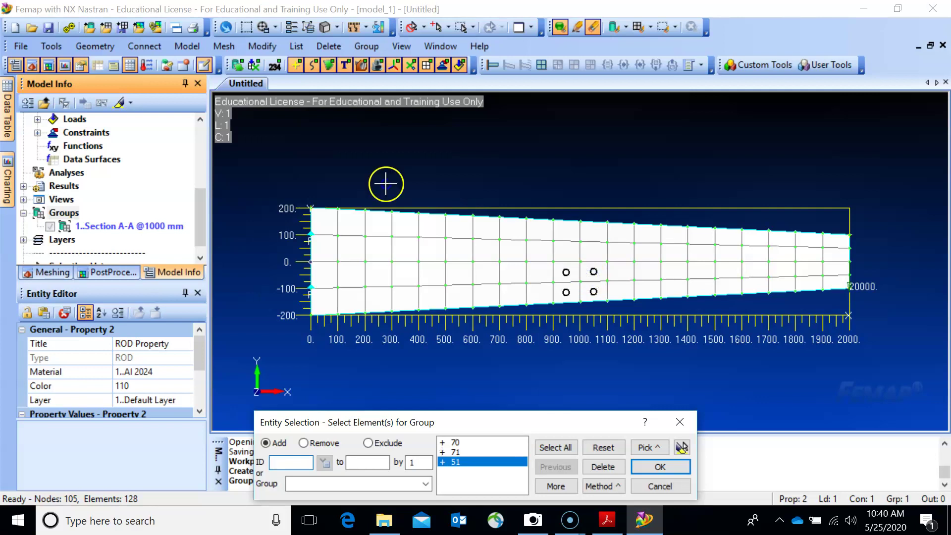
pyautogui.click(574, 255)
pyautogui.click(592, 254)
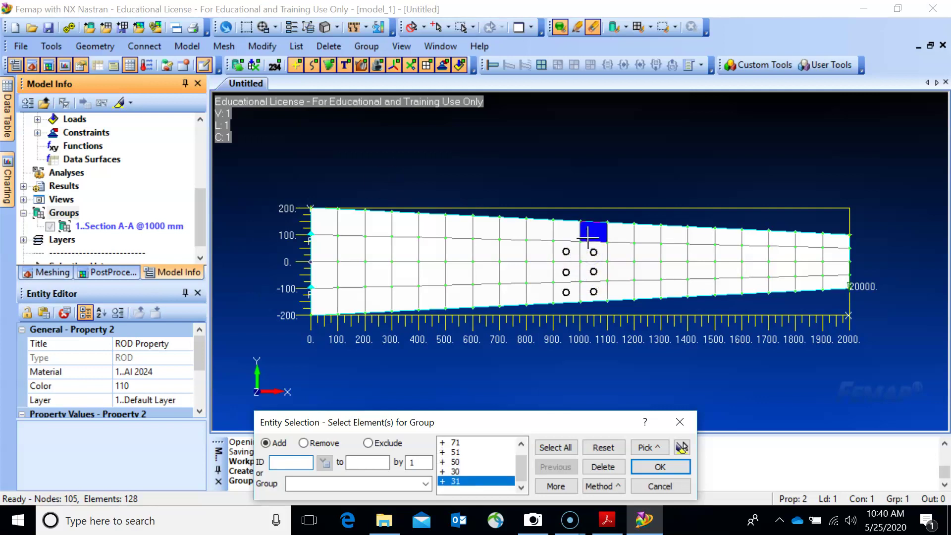
pyautogui.click(587, 238)
pyautogui.click(566, 232)
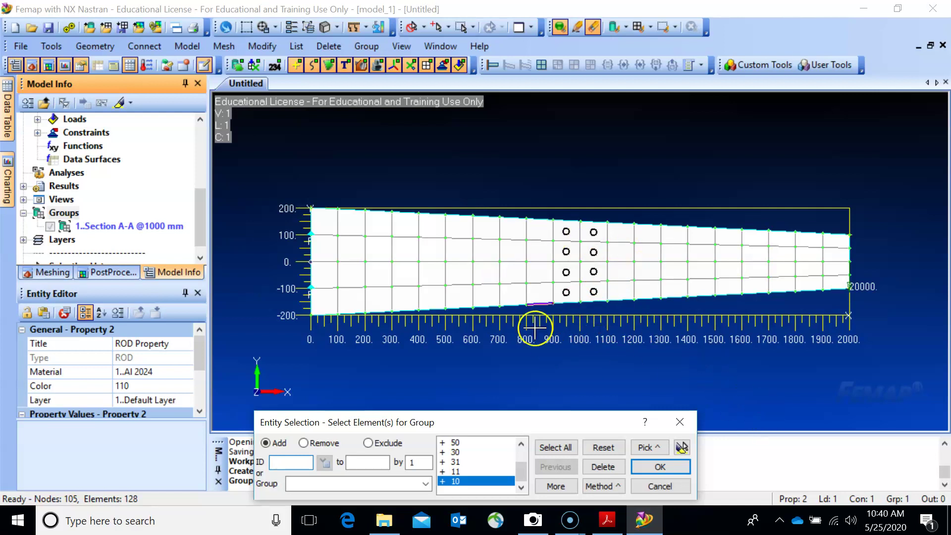
pyautogui.click(664, 467)
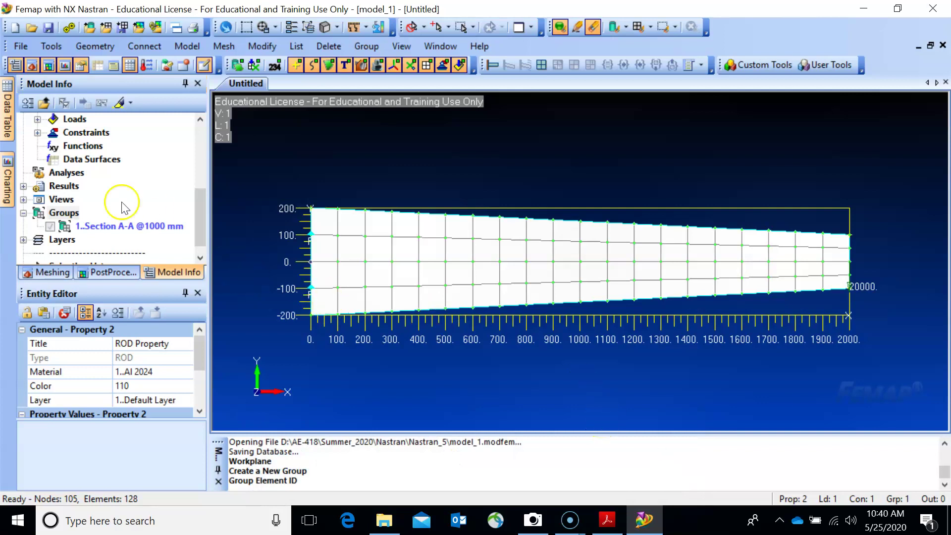
# Create a new NX Nastran Static analysis set and run it to produce Output Set 1
pyautogui.moveTo(201, 206); pyautogui.dragTo(145, 153)
pyautogui.click(70, 31)
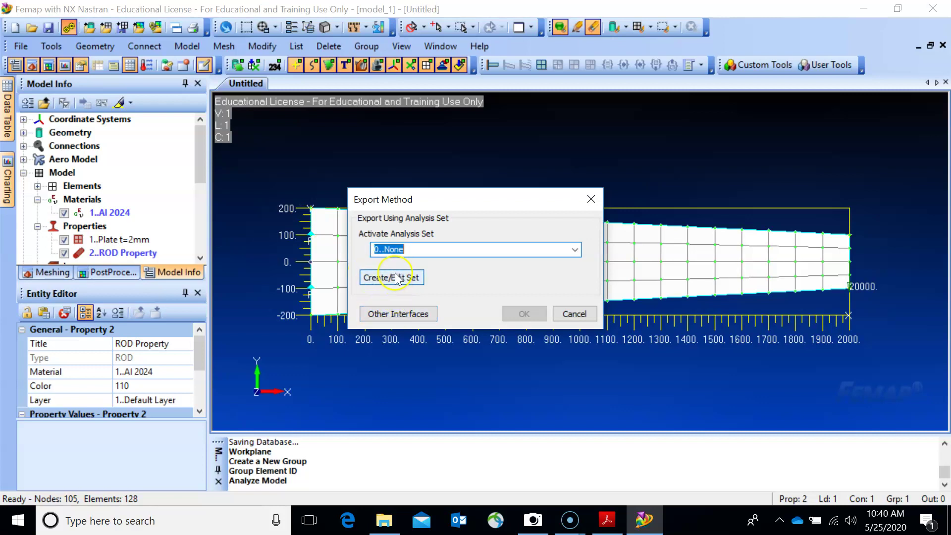
pyautogui.click(391, 277)
pyautogui.click(597, 373)
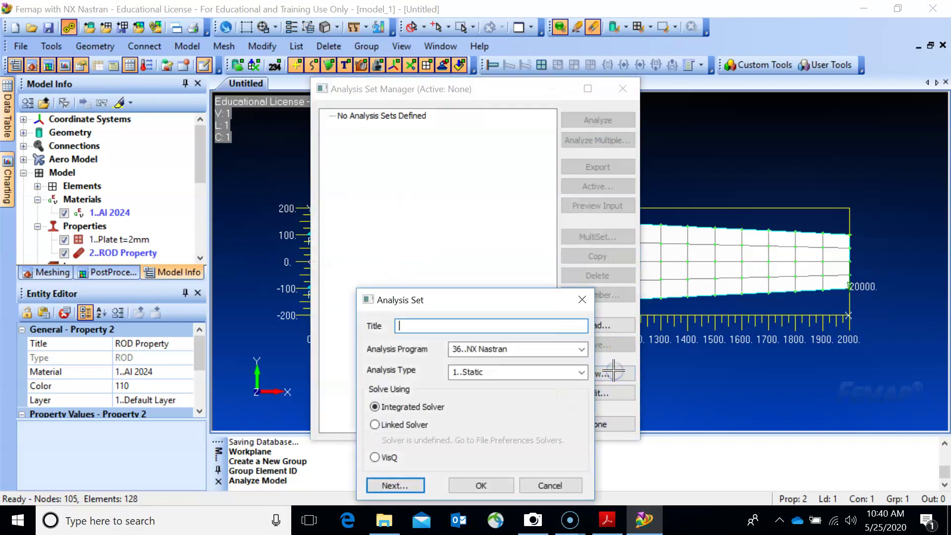
pyautogui.click(474, 486)
pyautogui.click(614, 121)
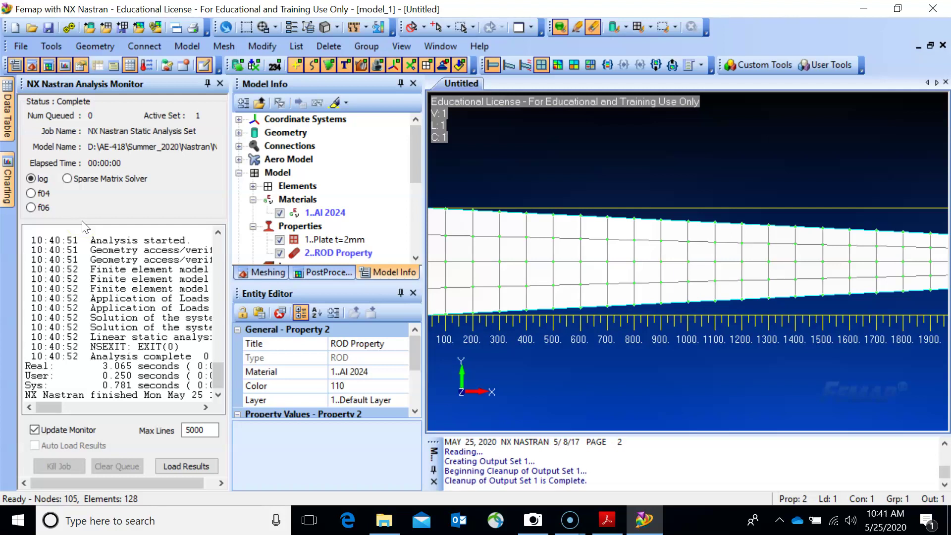
# Close the Analysis Monitor and switch off Draw Workplane in Workplane Management
pyautogui.click(220, 84)
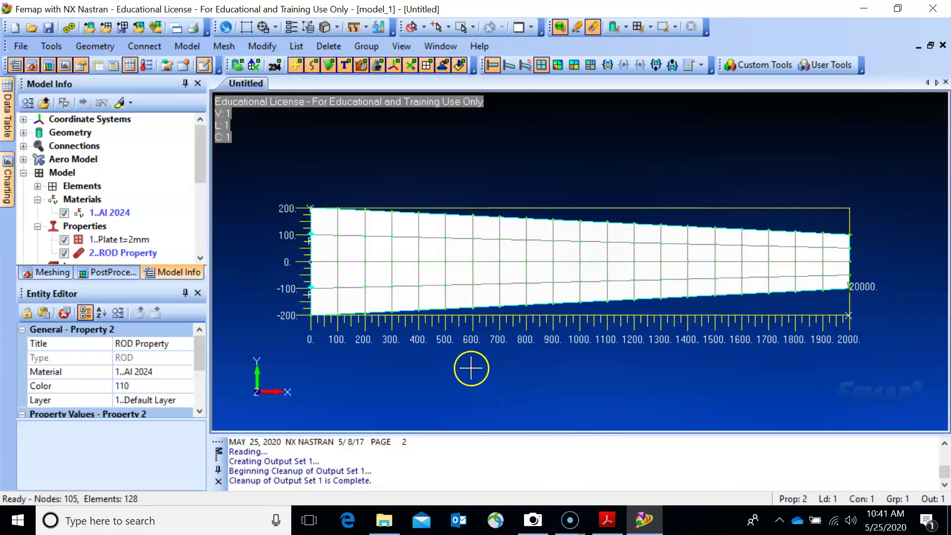
pyautogui.click(97, 50)
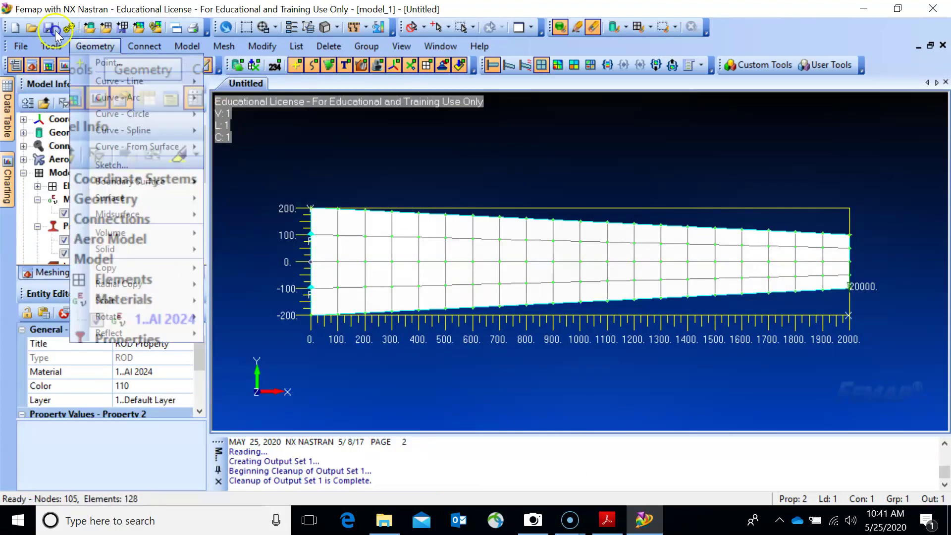
pyautogui.moveTo(51, 46)
pyautogui.click(75, 97)
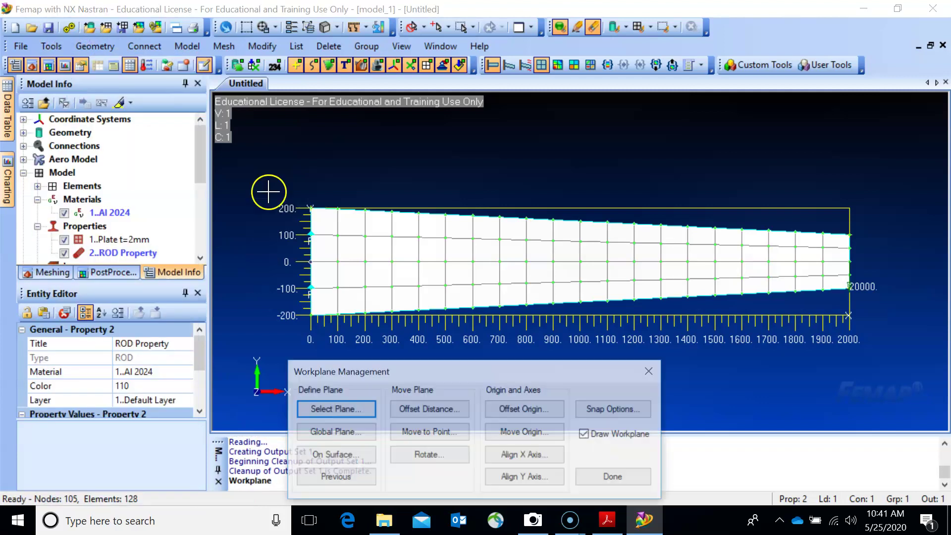
pyautogui.click(585, 433)
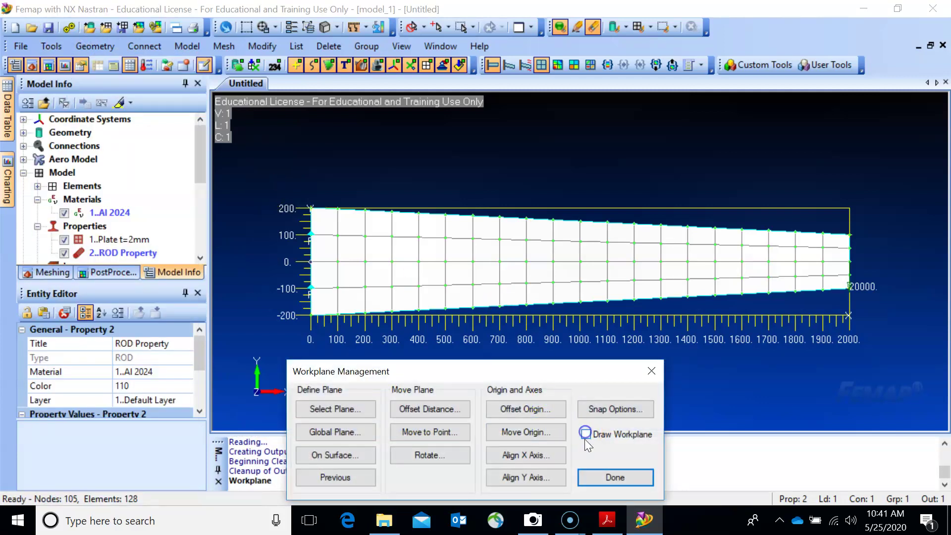
pyautogui.click(604, 479)
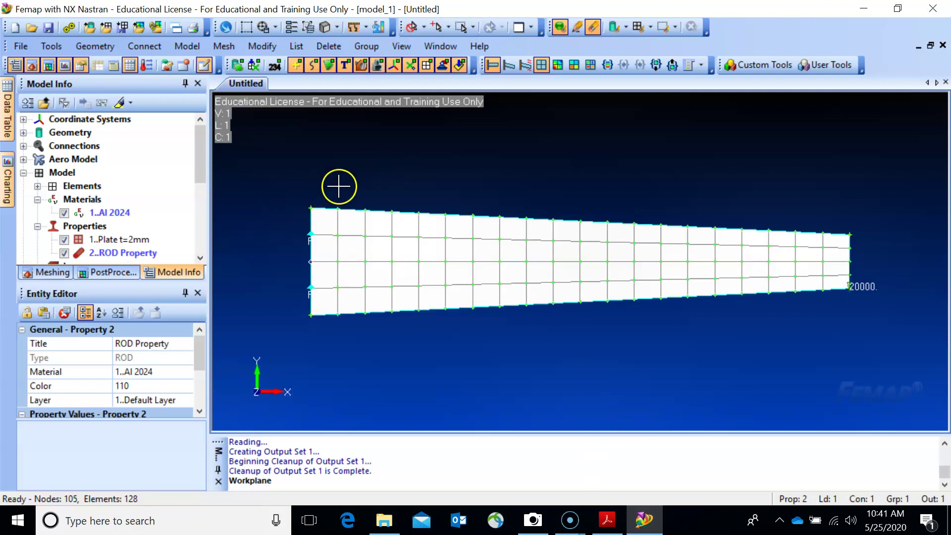
# Contour the panel with 7023 Plate Top XY Shear Stress, showing values from 10.72 to 50.25
pyautogui.press('F5')
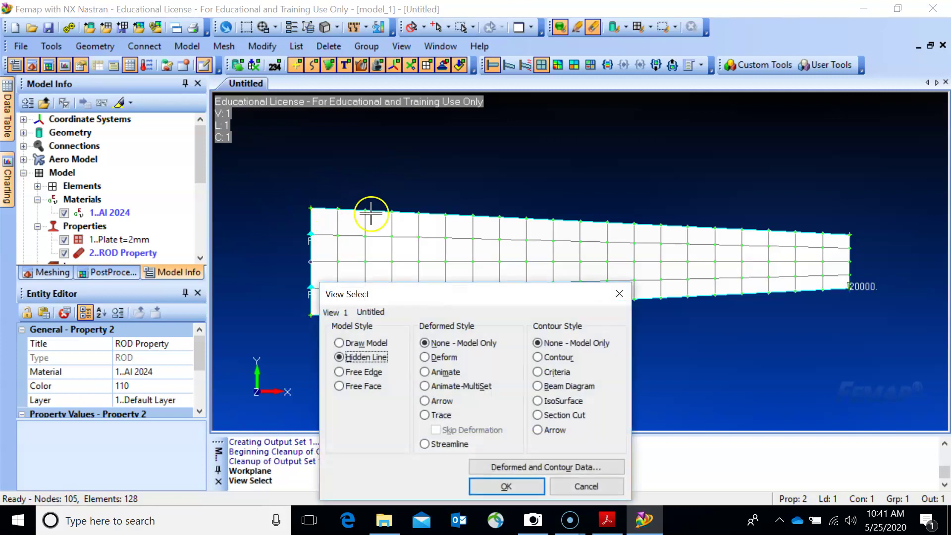
pyautogui.click(539, 357)
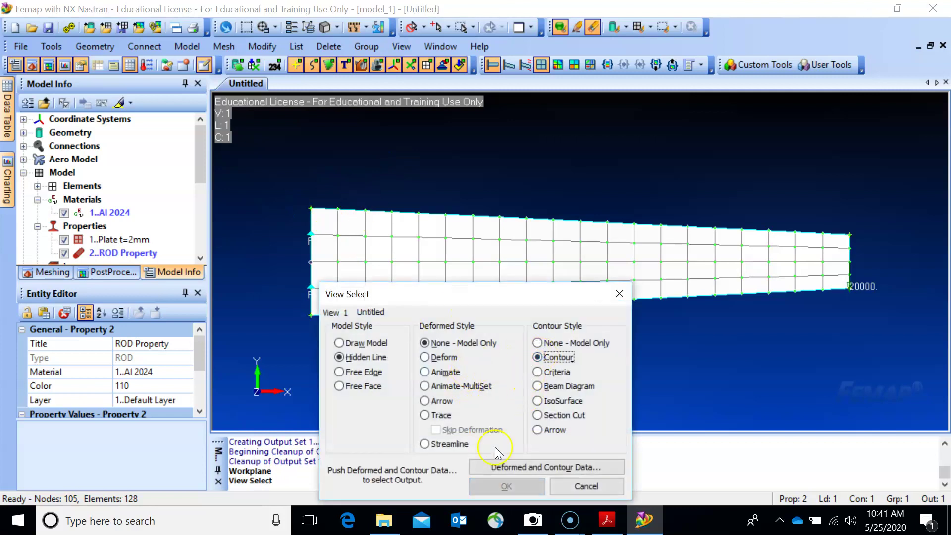
pyautogui.click(506, 468)
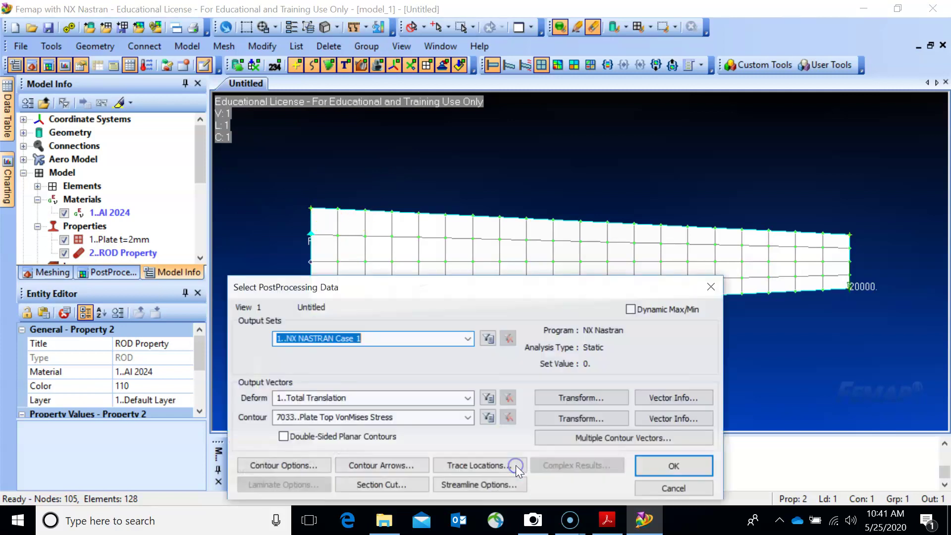
pyautogui.click(467, 417)
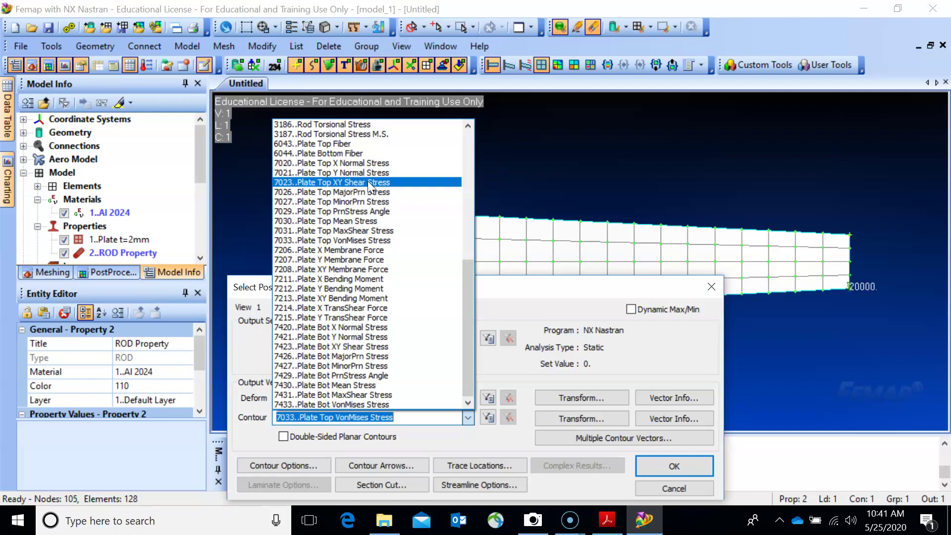
pyautogui.click(368, 181)
pyautogui.click(672, 465)
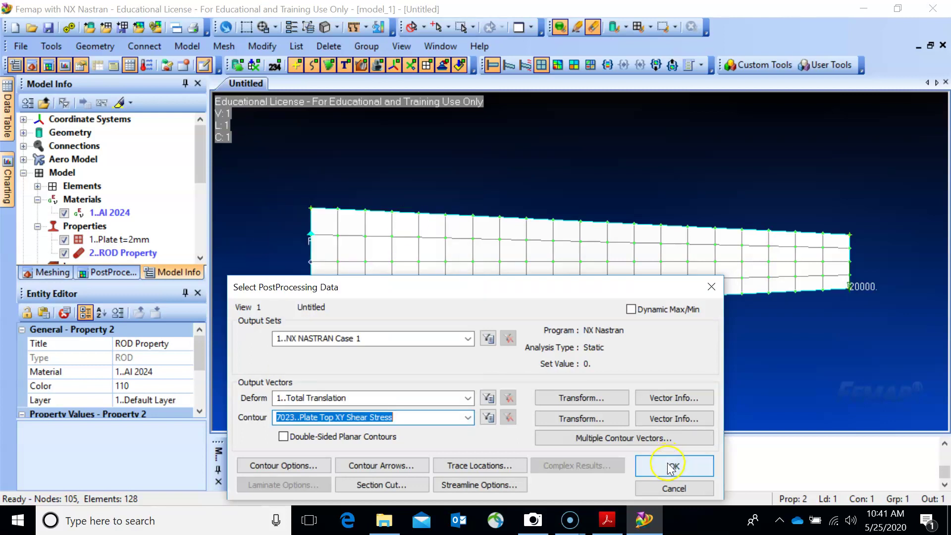
pyautogui.click(515, 483)
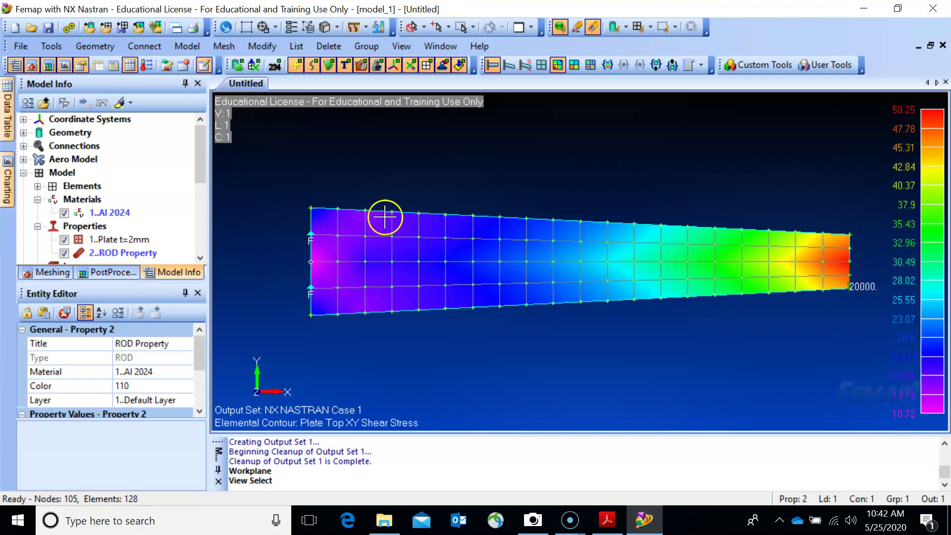
pyautogui.scroll(-4, 134, 114)
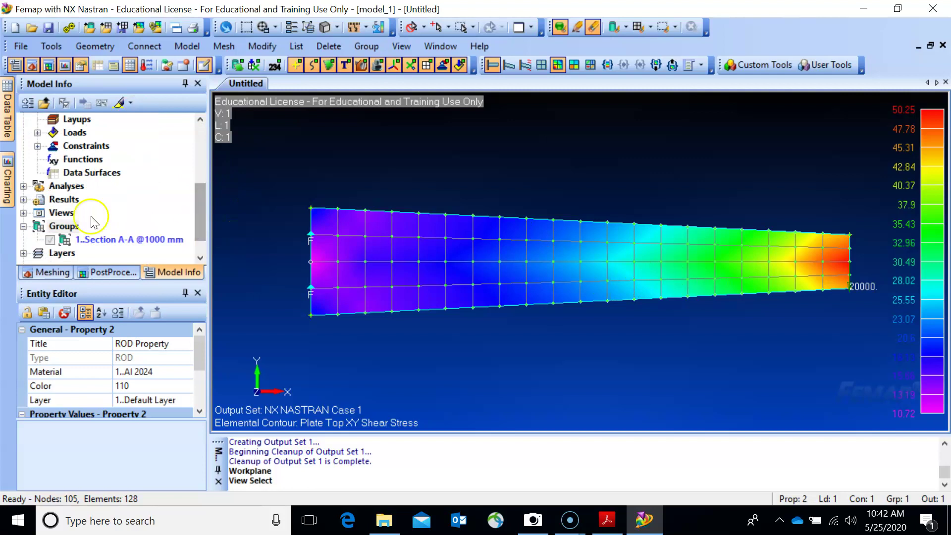
pyautogui.click(102, 240)
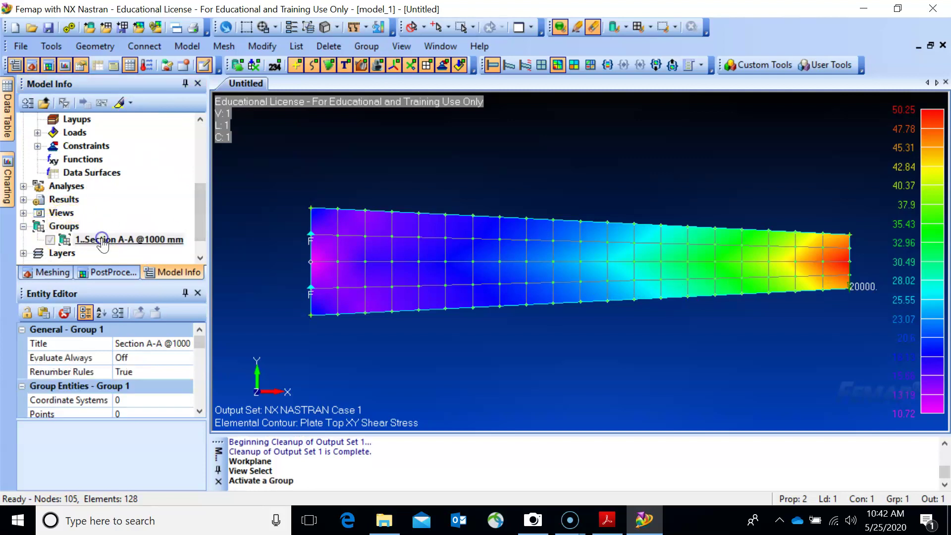
pyautogui.rightClick(102, 240)
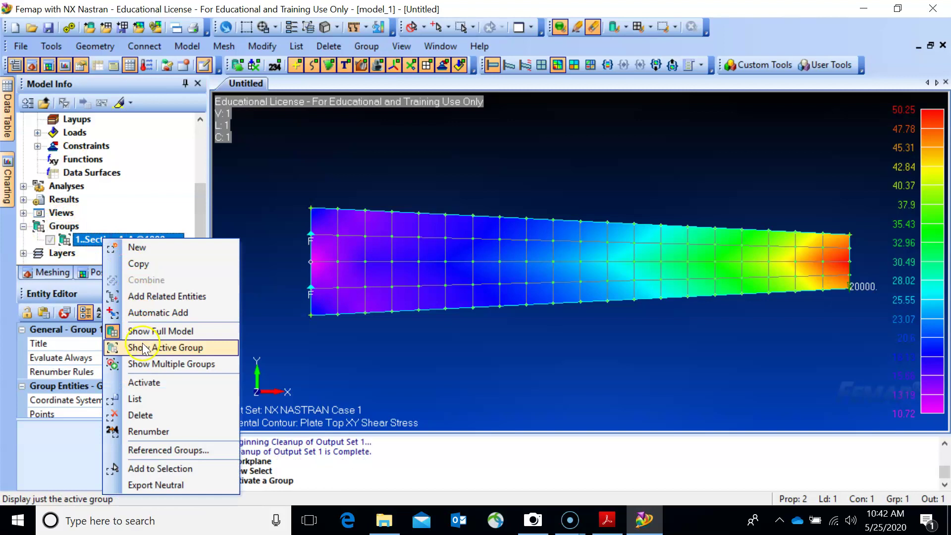
pyautogui.click(159, 347)
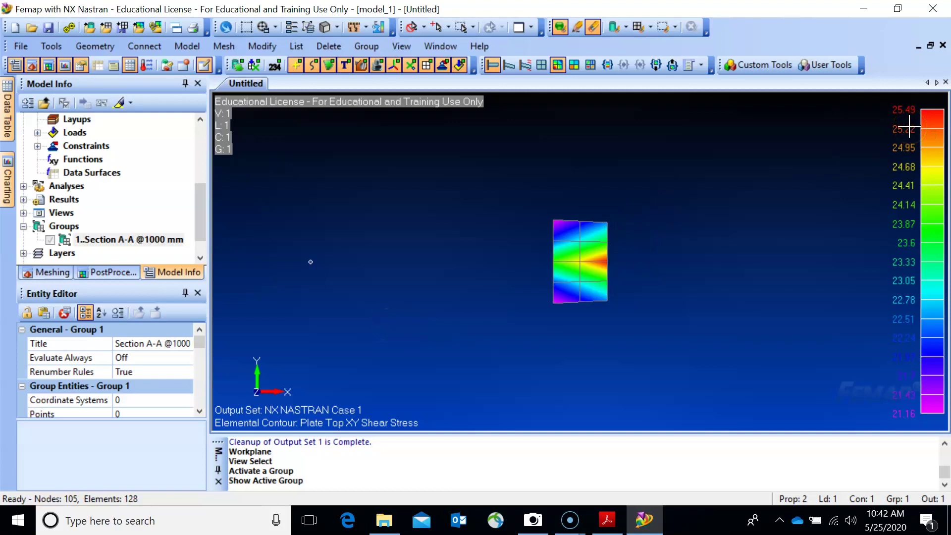
# Review AE418_Lecture_8.pdf down to the page 11 q12(s) shear flow values 39.14 and 53.8
pyautogui.click(604, 518)
pyautogui.scroll(-10, 570, 386)
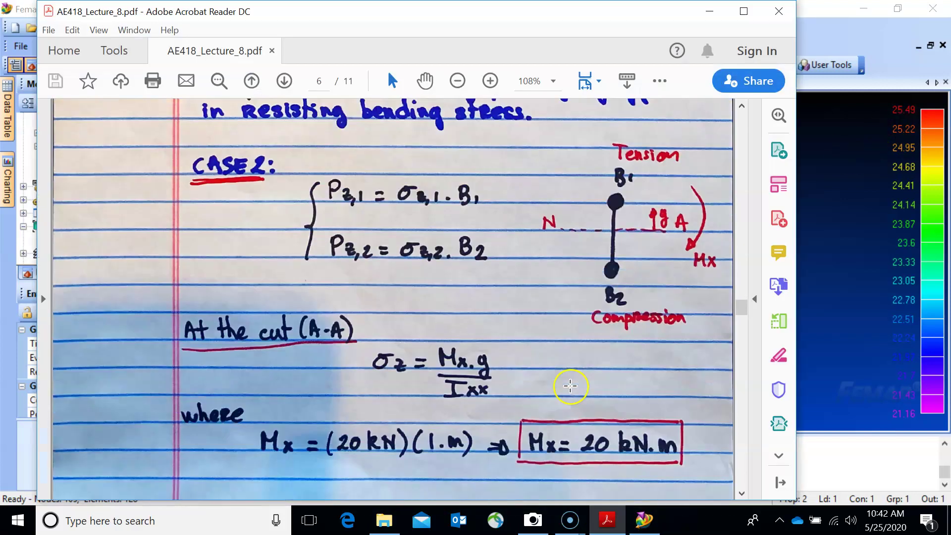
pyautogui.scroll(-12, 570, 386)
pyautogui.scroll(-15, 569, 388)
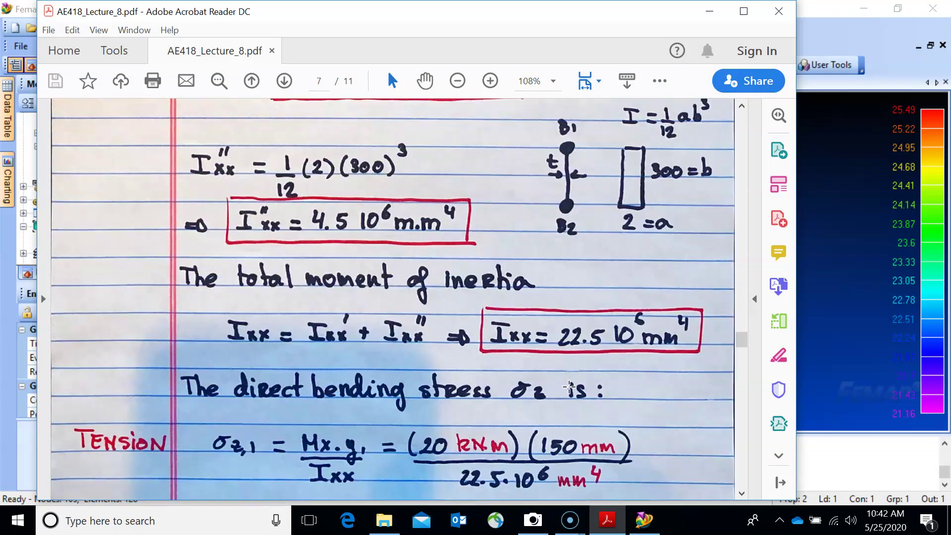
pyautogui.scroll(-15, 569, 387)
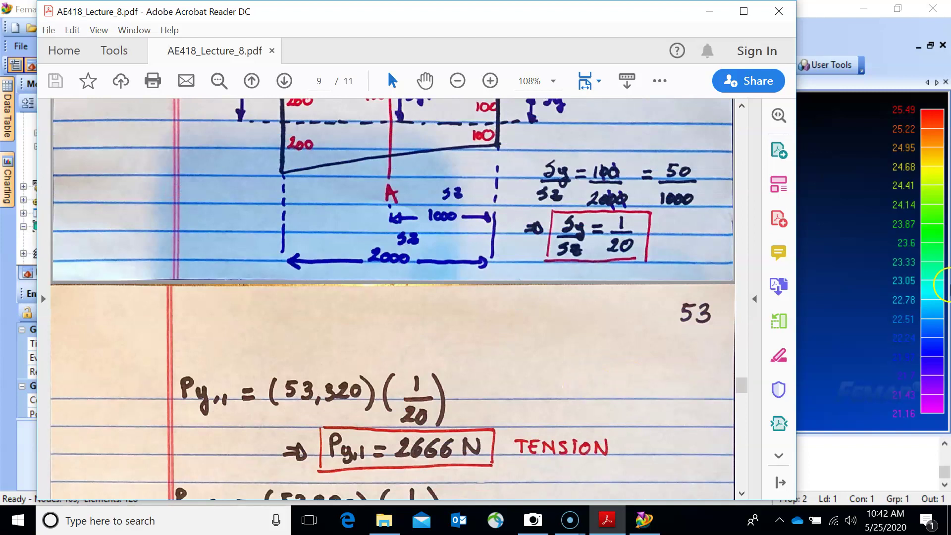
pyautogui.scroll(-15, 541, 325)
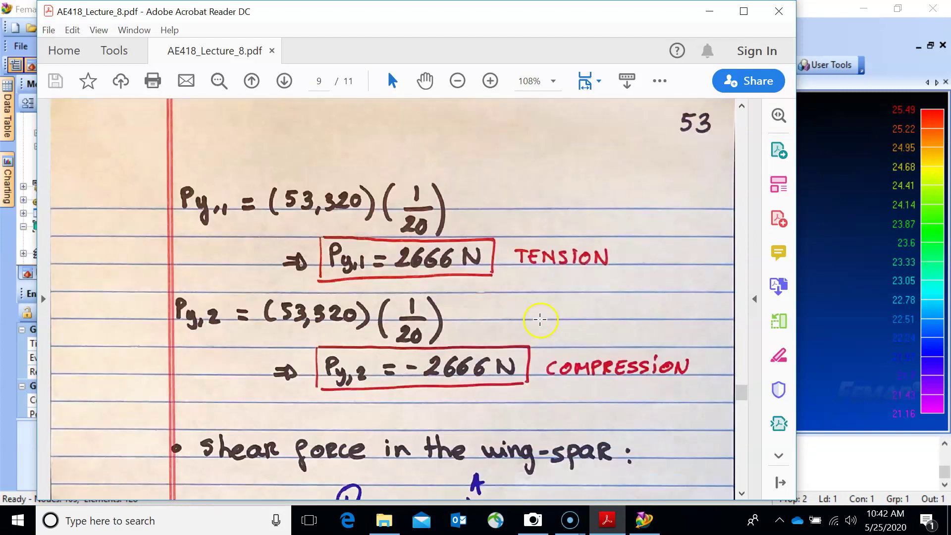
pyautogui.scroll(-15, 540, 323)
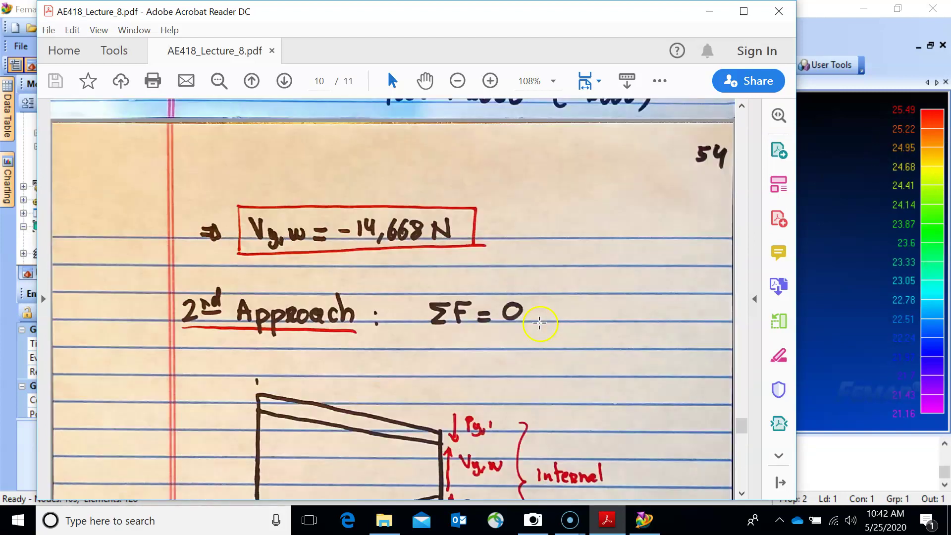
pyautogui.scroll(-15, 539, 323)
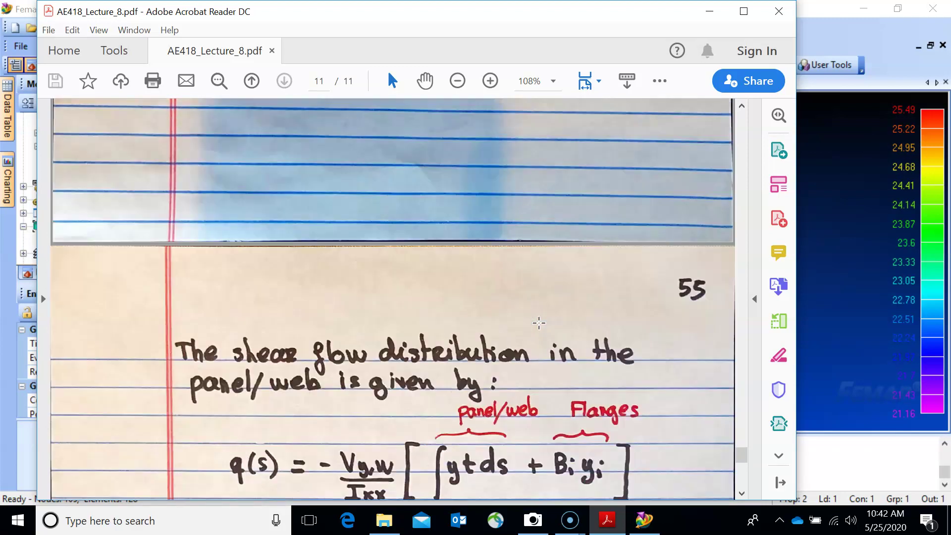
pyautogui.scroll(-5, 539, 323)
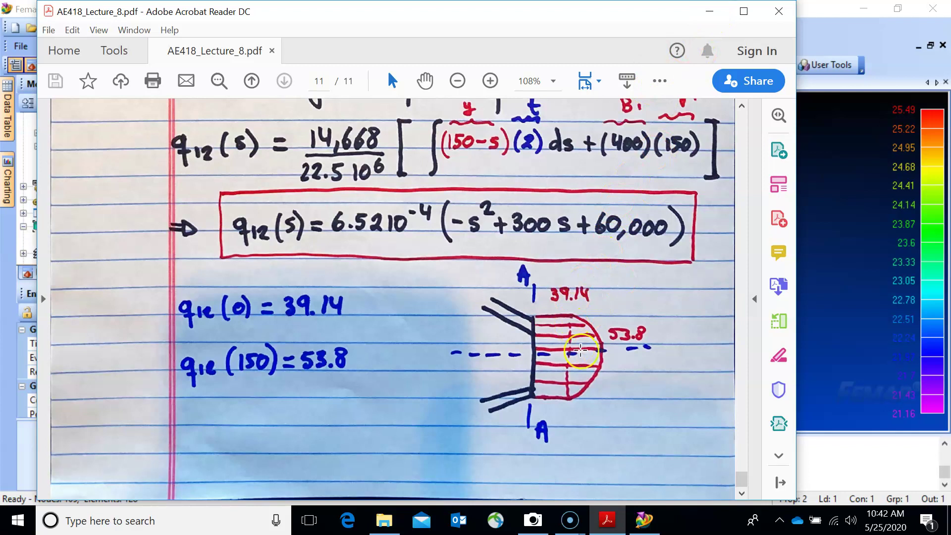
pyautogui.click(710, 11)
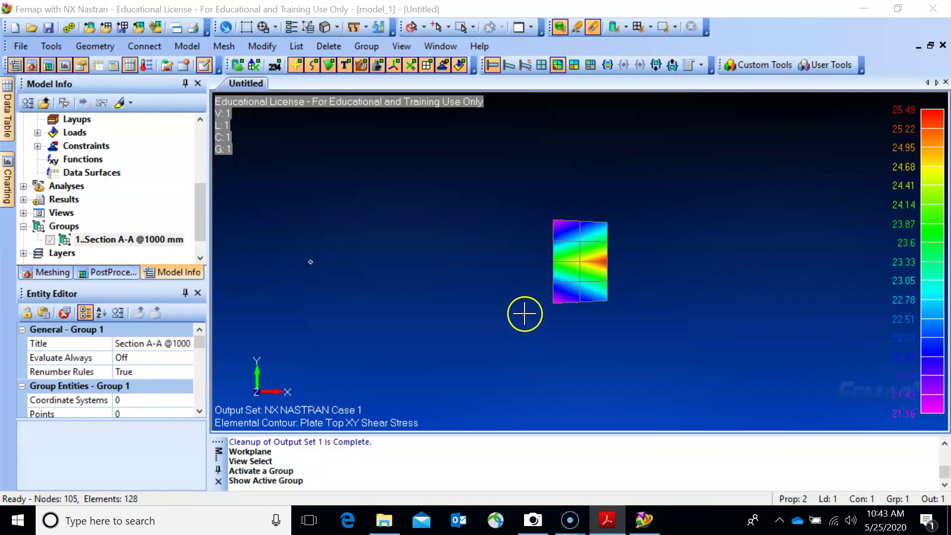
# Switch to the Criteria contour style, labelling Section A-A elements with shear values 20.725–25.628
pyautogui.press('F5')
pyautogui.click(537, 372)
pyautogui.click(505, 486)
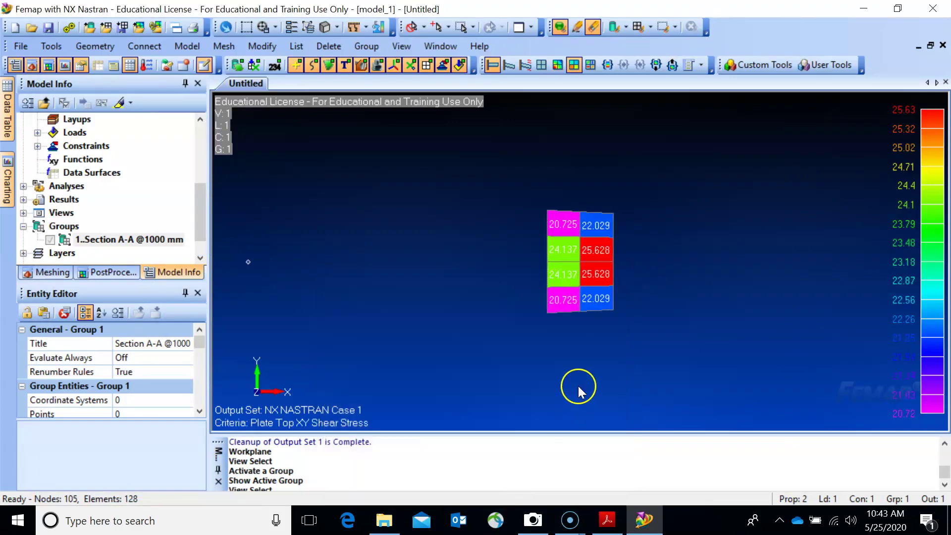
pyautogui.scroll(3, 578, 385)
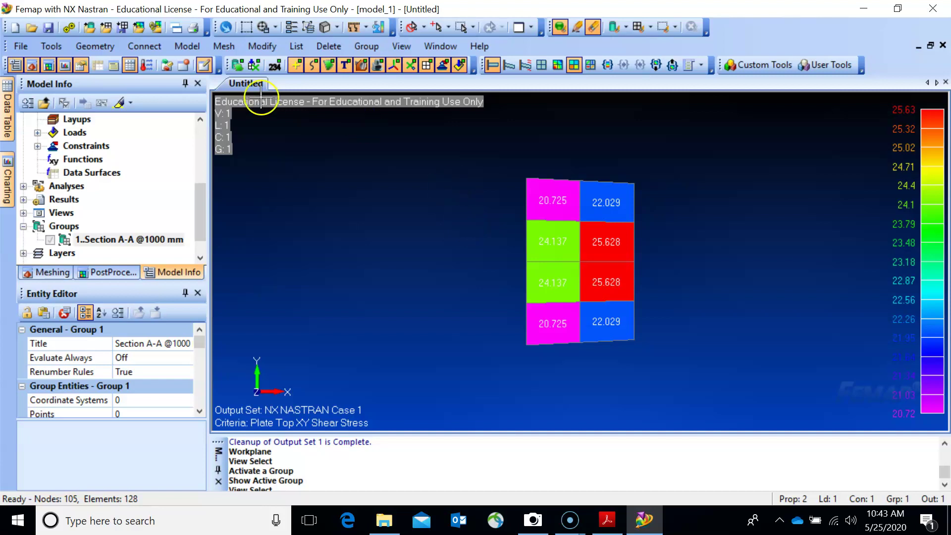
pyautogui.click(188, 45)
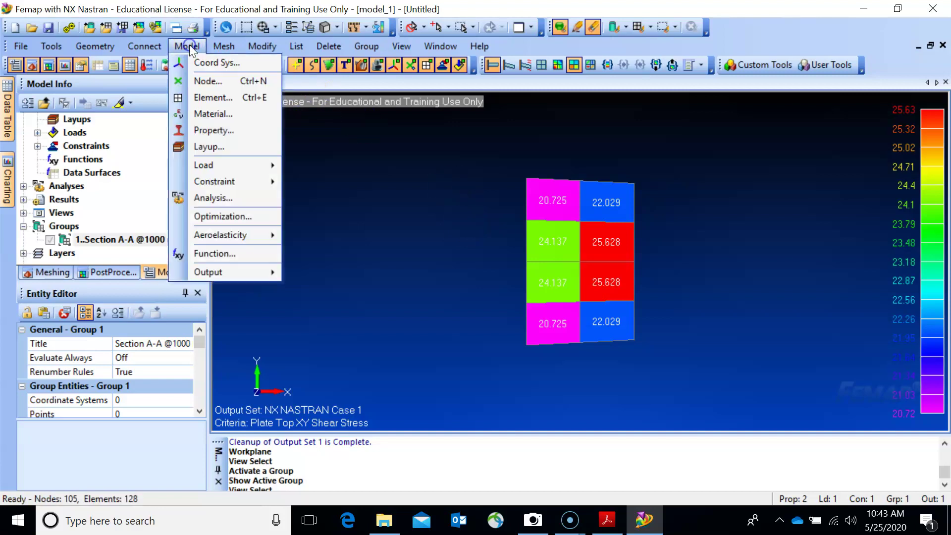
pyautogui.click(219, 272)
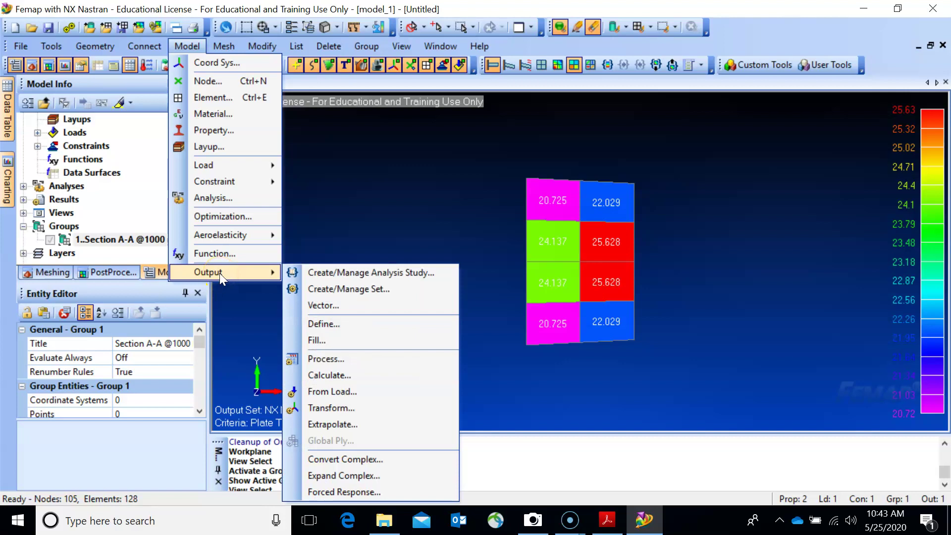
# Set up a Linear Combination with scale factor 2 applied to the NX NASTRAN Case 1 output set
pyautogui.click(308, 360)
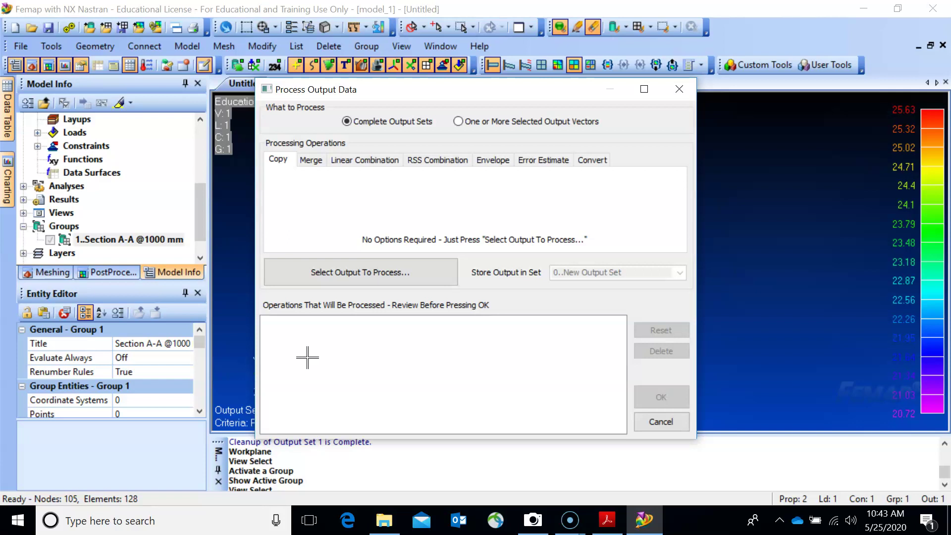
pyautogui.click(359, 163)
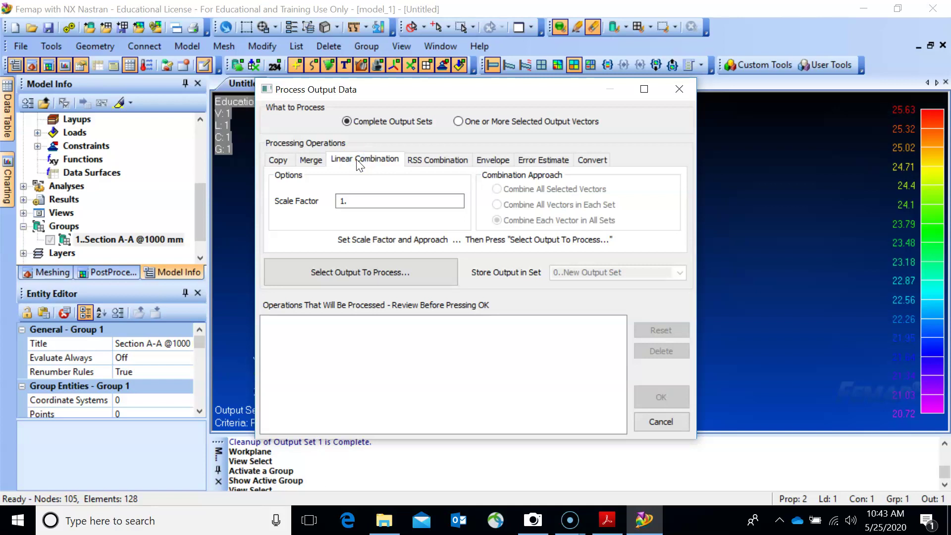
pyautogui.click(333, 204)
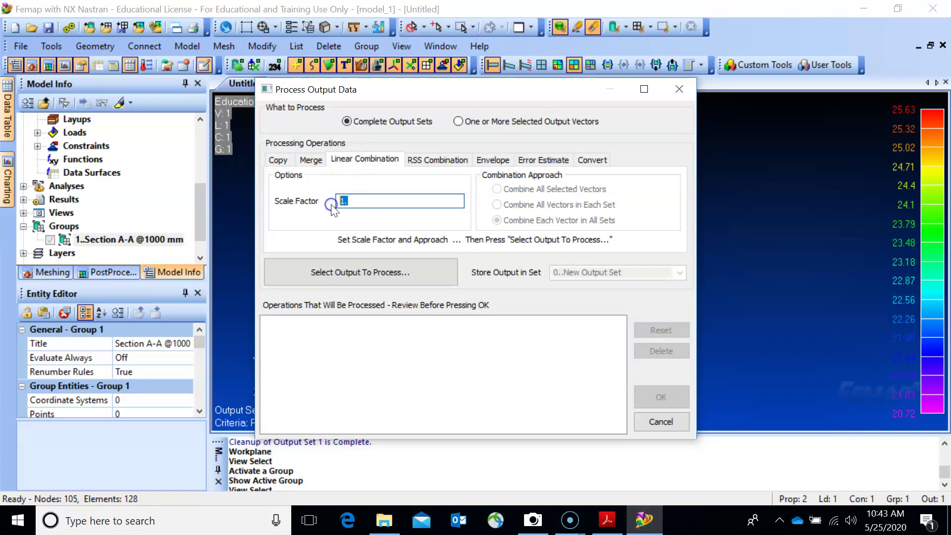
pyautogui.click(597, 347)
pyautogui.click(421, 332)
pyautogui.click(367, 273)
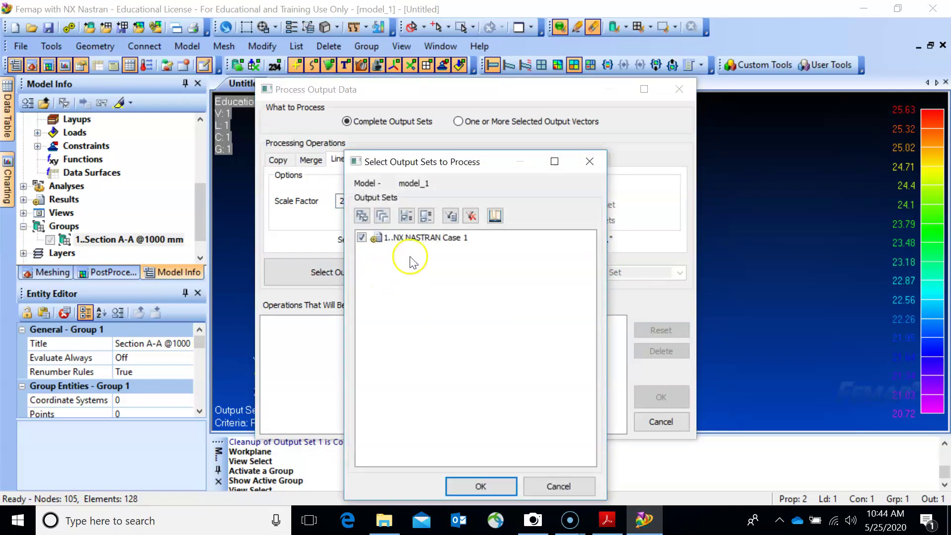
pyautogui.click(420, 238)
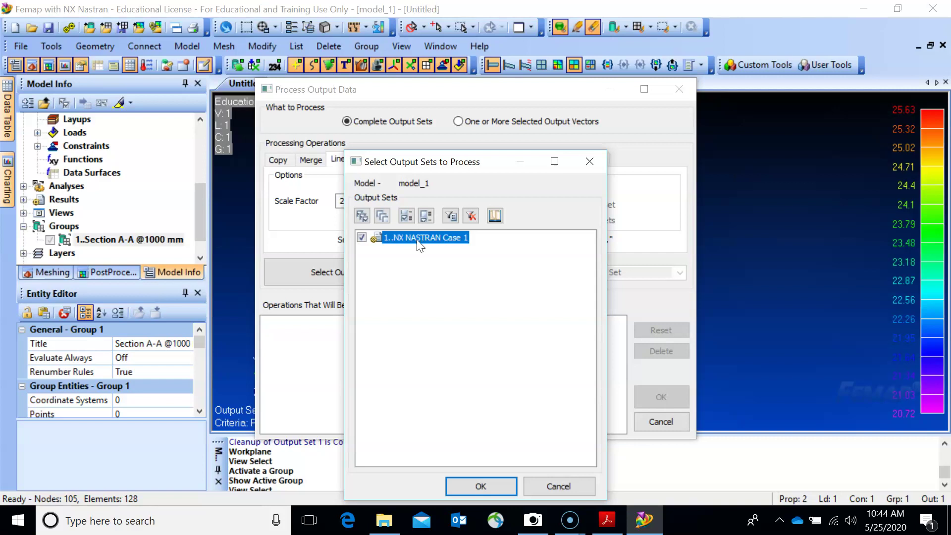
pyautogui.click(381, 240)
pyautogui.click(481, 482)
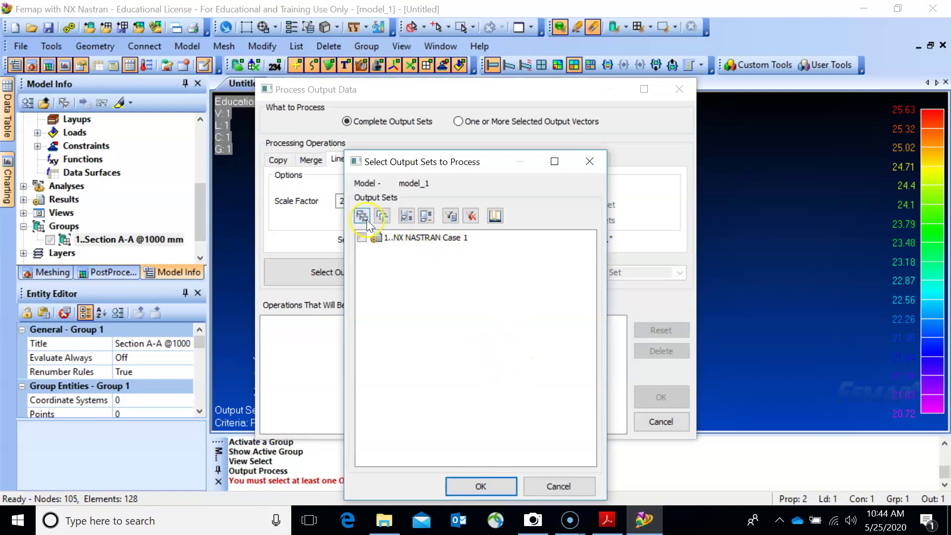
pyautogui.click(362, 238)
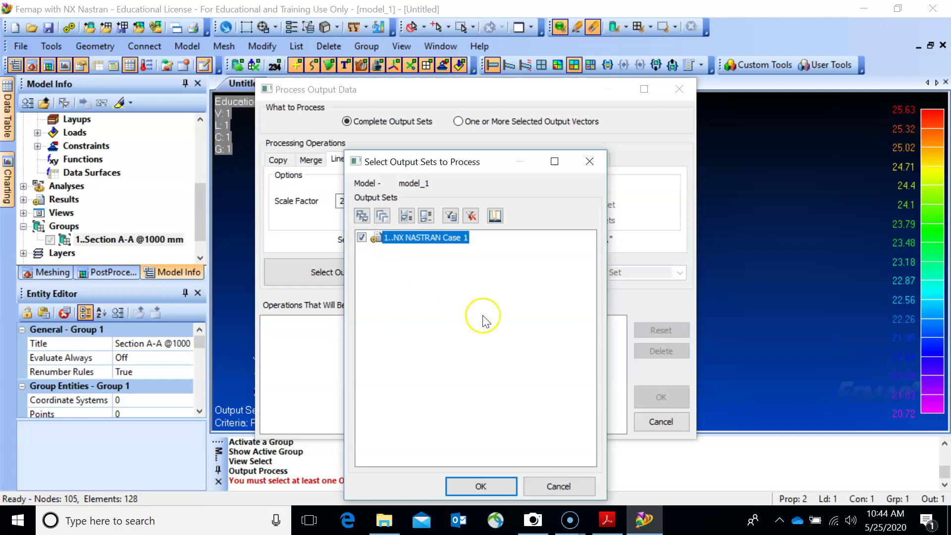
pyautogui.click(480, 485)
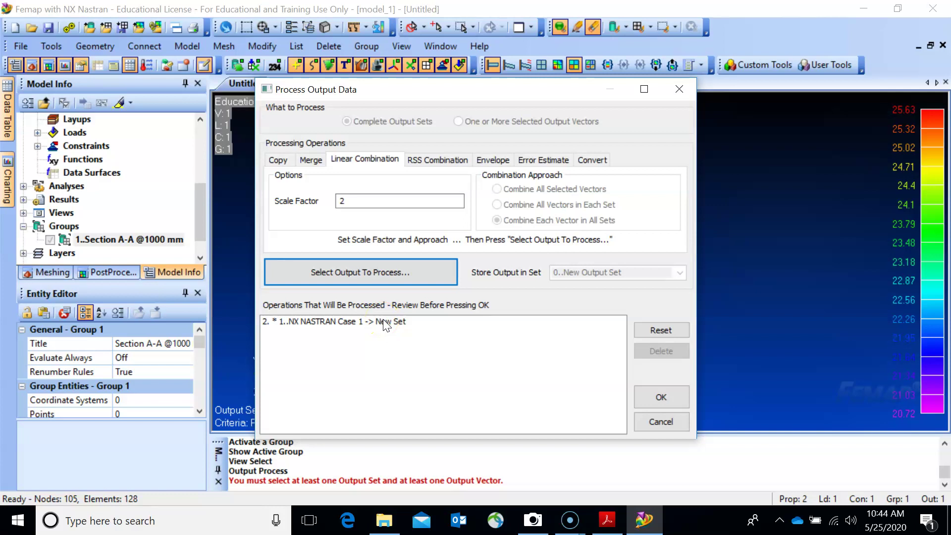
pyautogui.click(400, 323)
# Limit the combination to vector 7023 Plate Top XY Shear Stress and create the doubled output set
pyautogui.click(658, 329)
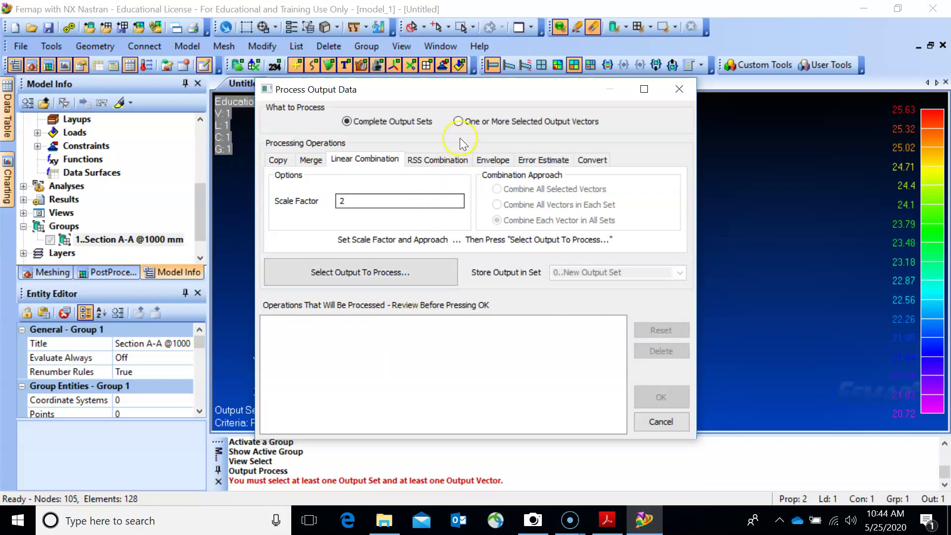
pyautogui.click(458, 122)
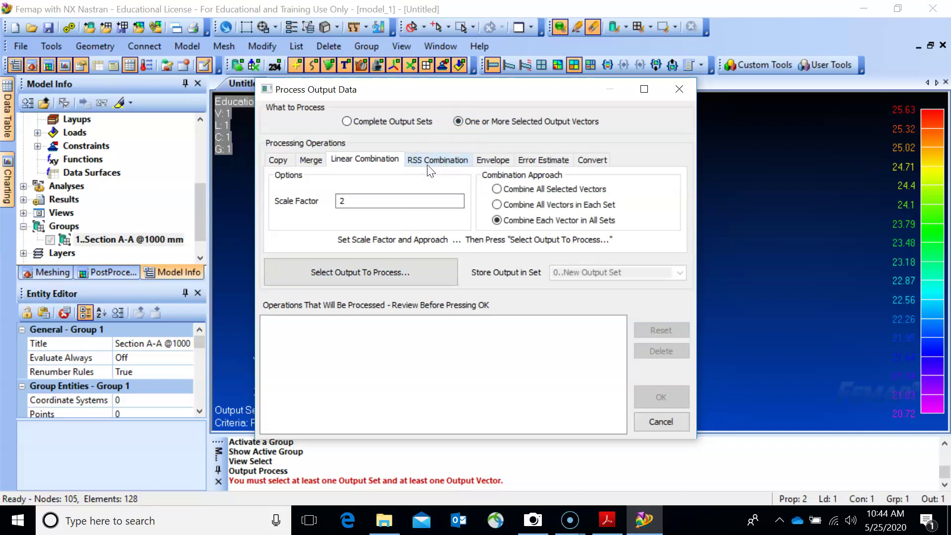
pyautogui.click(365, 281)
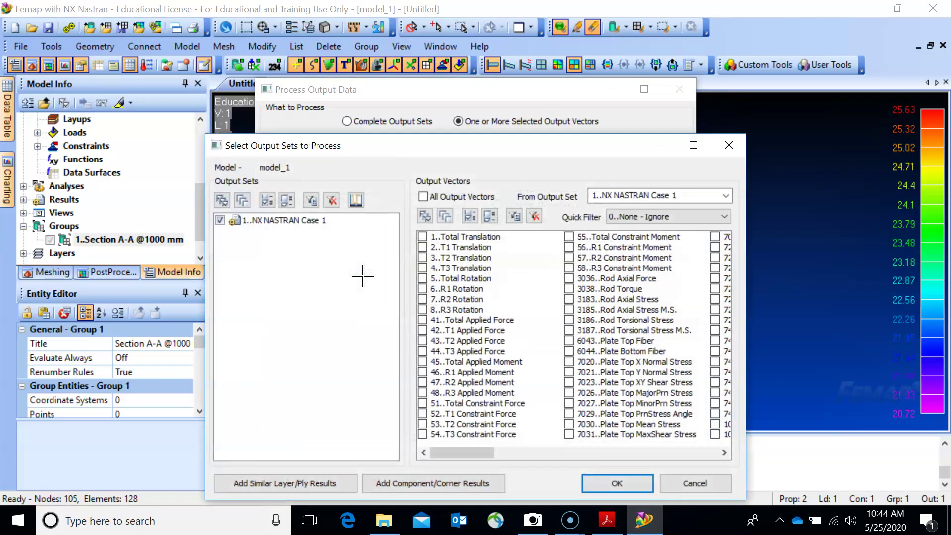
pyautogui.click(582, 389)
pyautogui.click(568, 383)
pyautogui.click(617, 481)
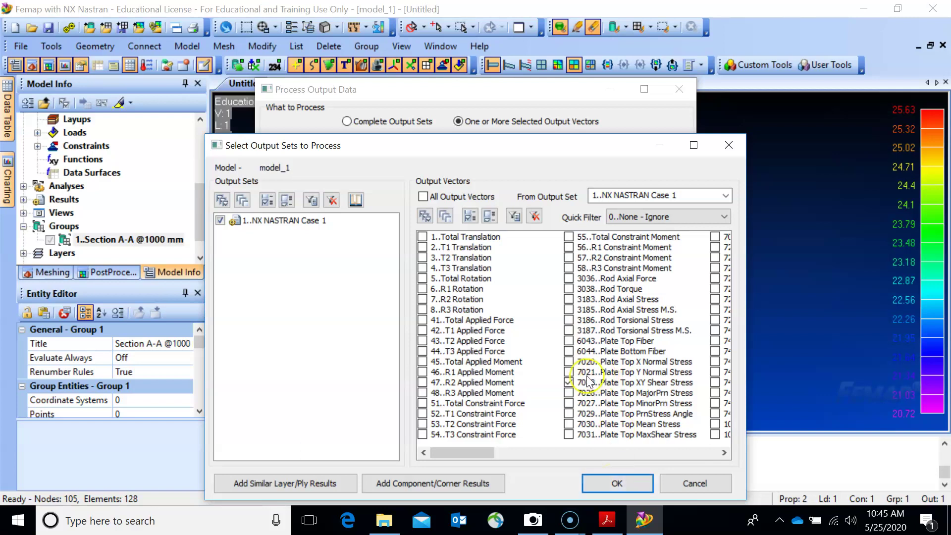
pyautogui.click(600, 484)
pyautogui.click(600, 484)
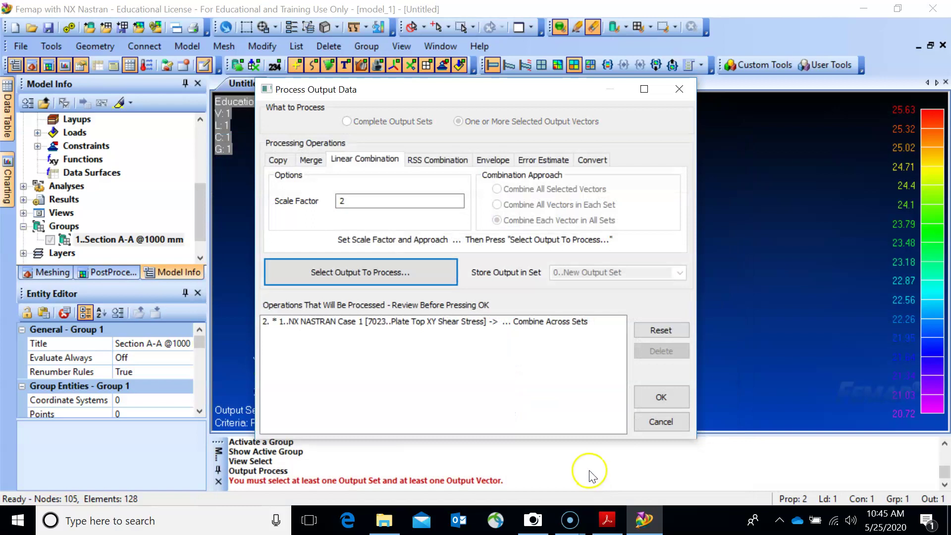
pyautogui.click(662, 398)
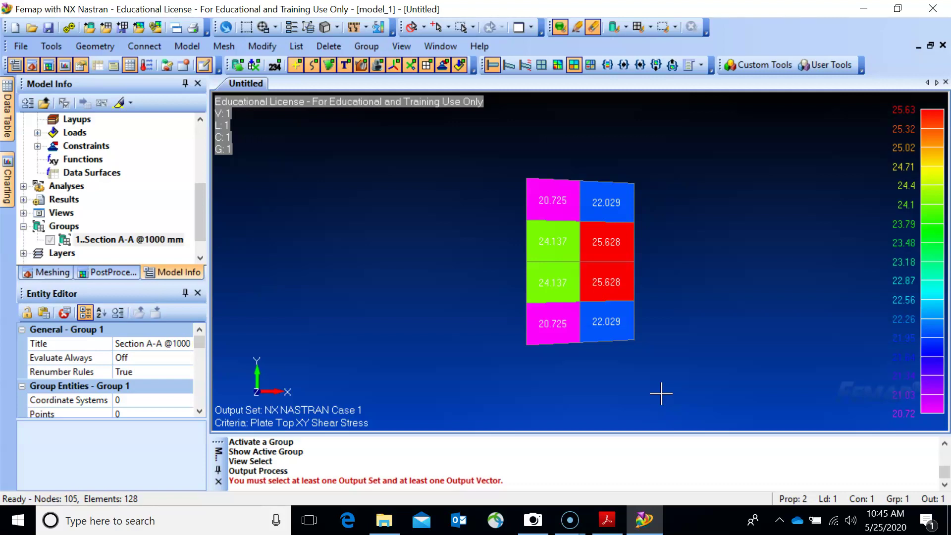
# Activate output set 2..Combined Output Vectors and show the full panel model
pyautogui.click(24, 199)
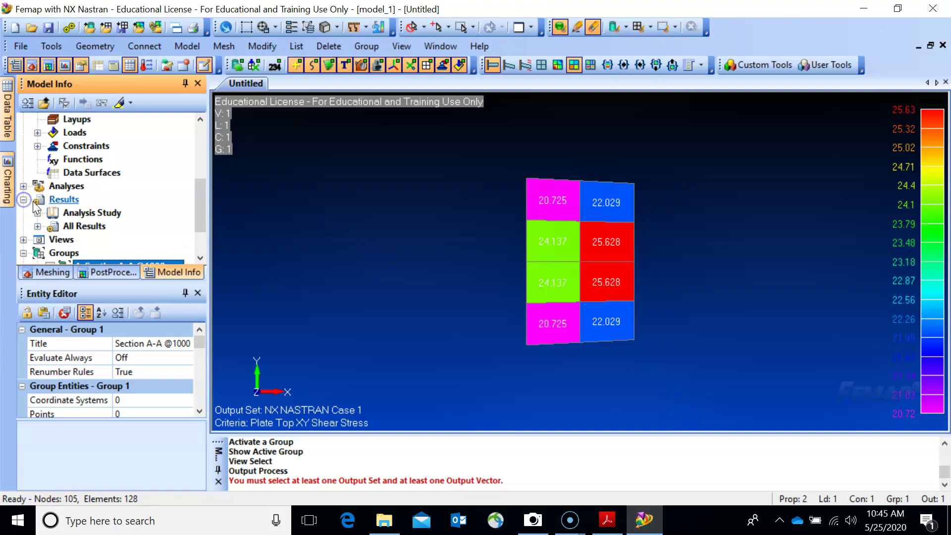
pyautogui.click(37, 227)
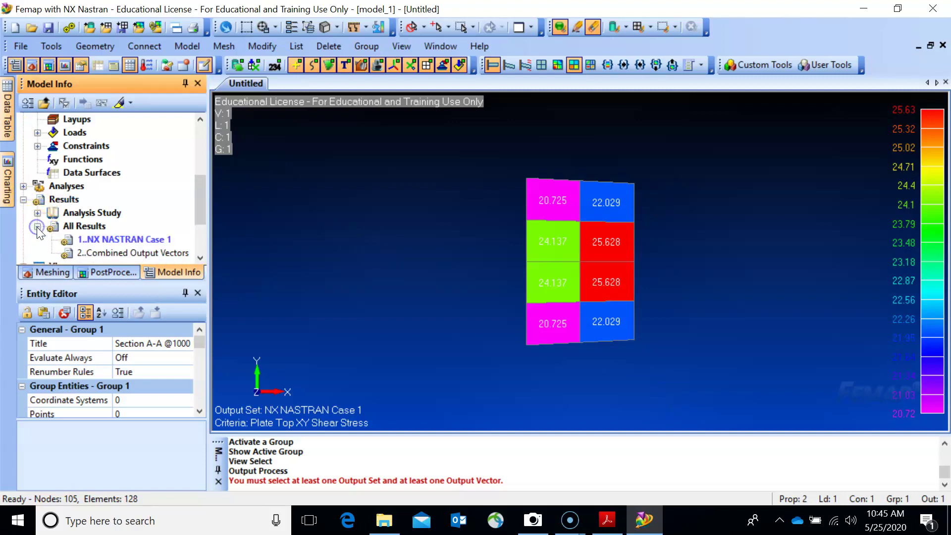
pyautogui.doubleClick(125, 253)
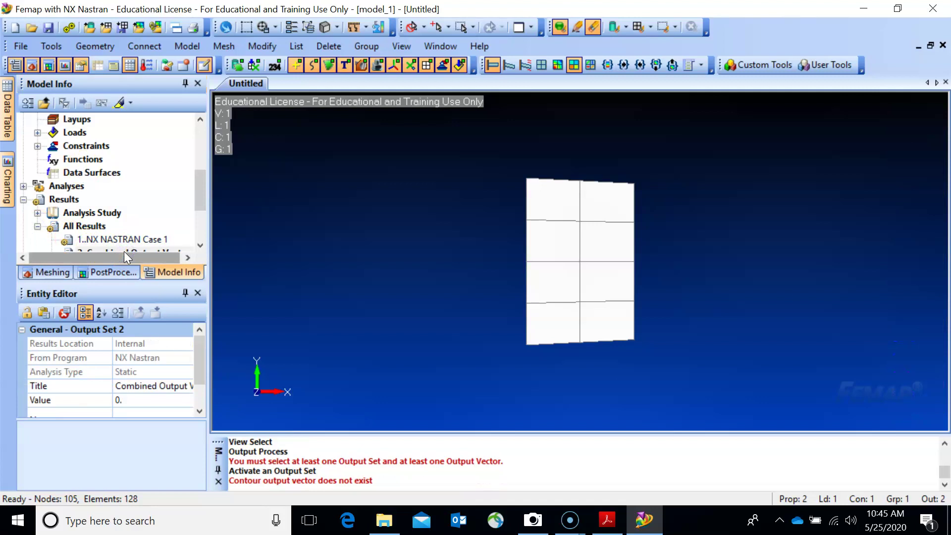
pyautogui.moveTo(201, 200); pyautogui.dragTo(201, 209)
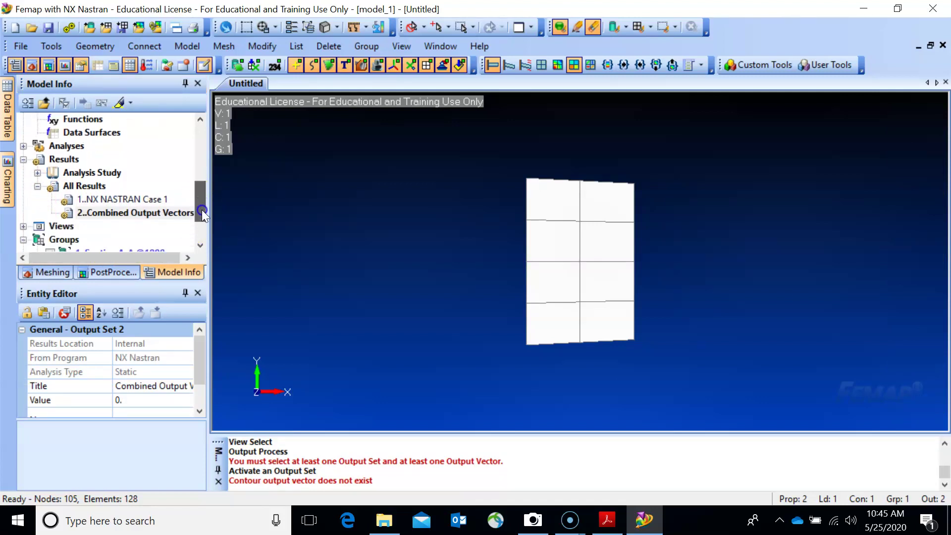
pyautogui.doubleClick(163, 213)
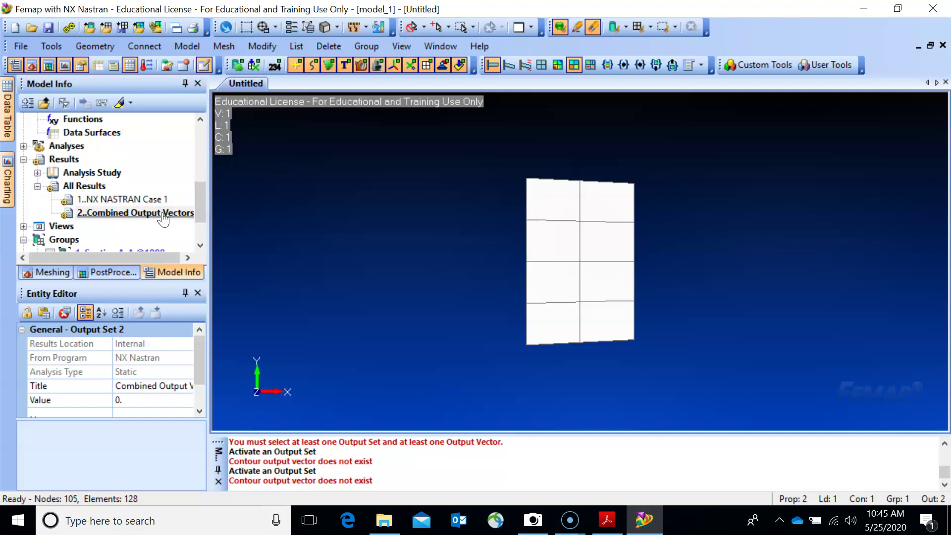
pyautogui.moveTo(200, 200); pyautogui.dragTo(200, 208)
pyautogui.rightClick(65, 212)
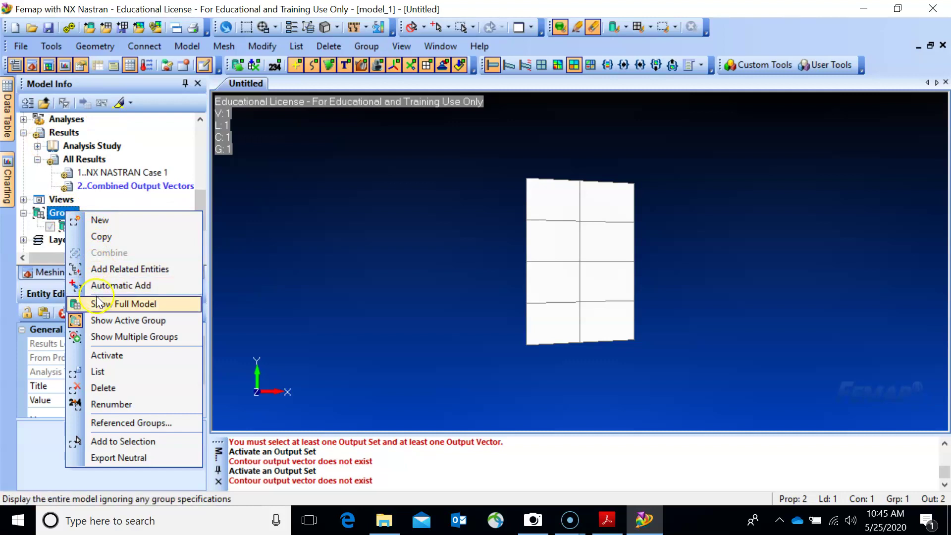
pyautogui.click(98, 303)
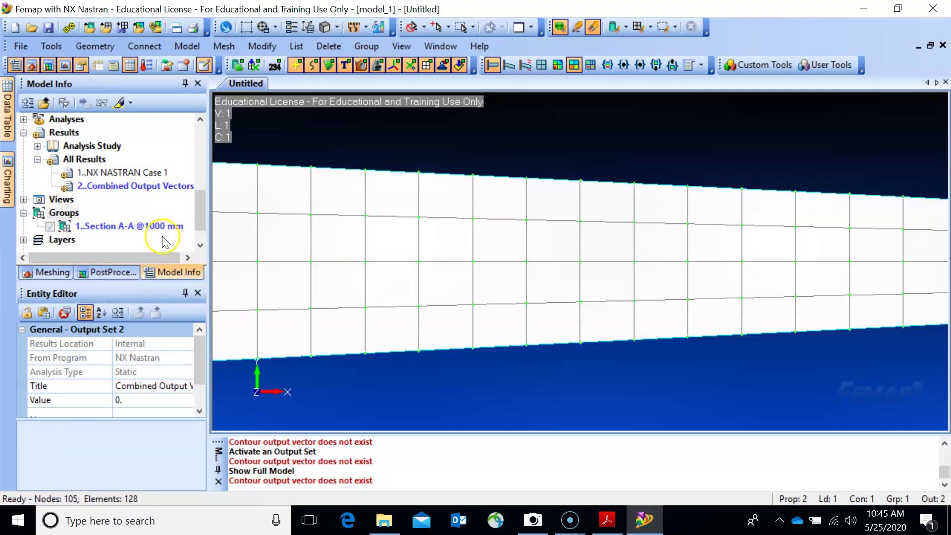
pyautogui.doubleClick(183, 190)
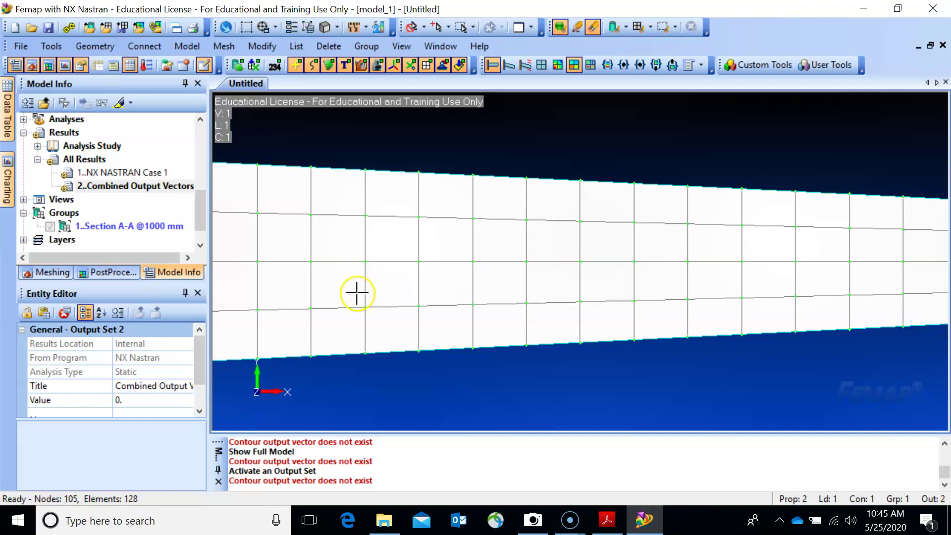
# Contour the full panel with 9000000 Plate Top XY Shear Stress (2.*1), ranging 21.44–100.5
pyautogui.press('F5')
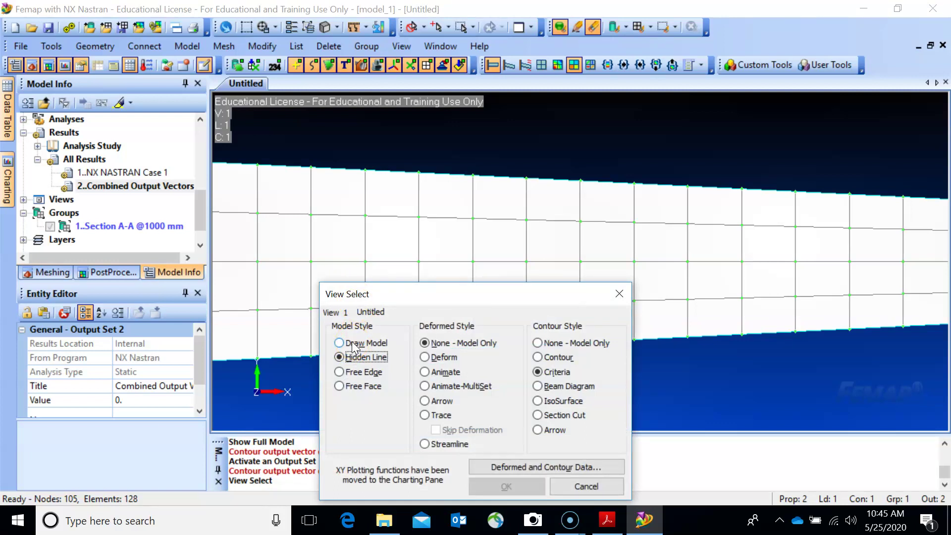
pyautogui.click(538, 357)
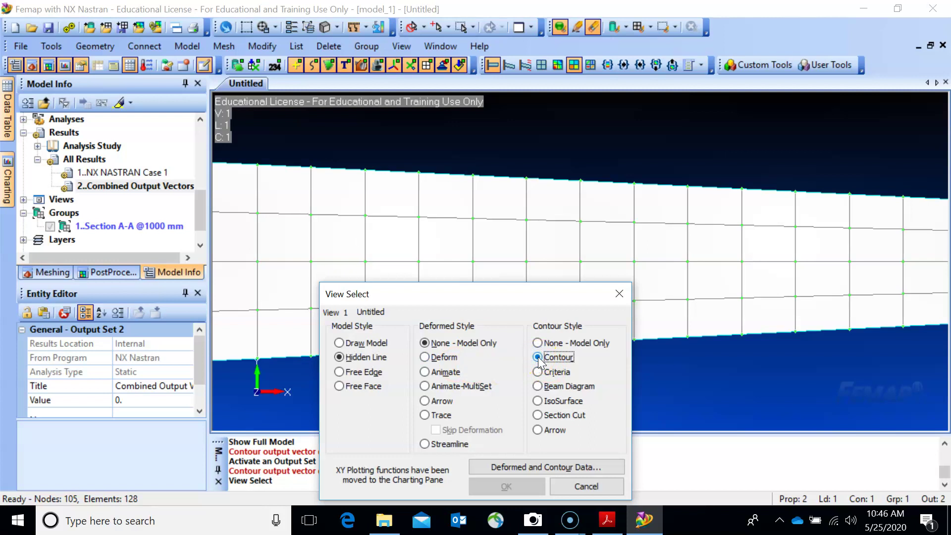
pyautogui.click(526, 471)
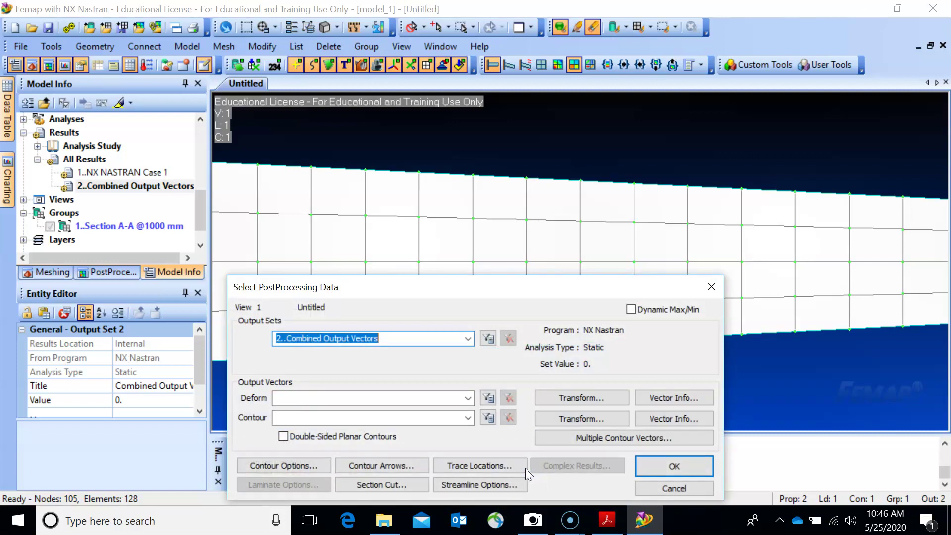
pyautogui.click(531, 463)
pyautogui.click(467, 398)
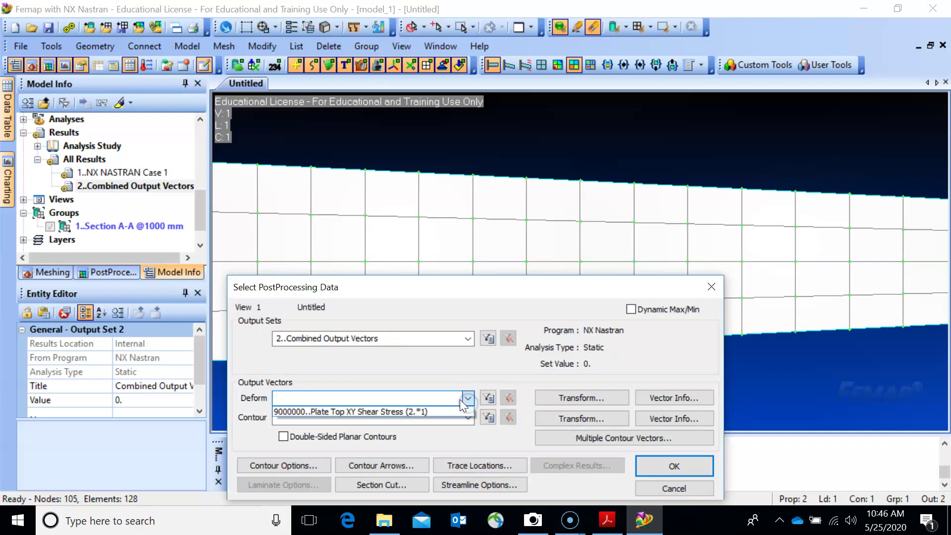
pyautogui.click(436, 411)
pyautogui.click(467, 422)
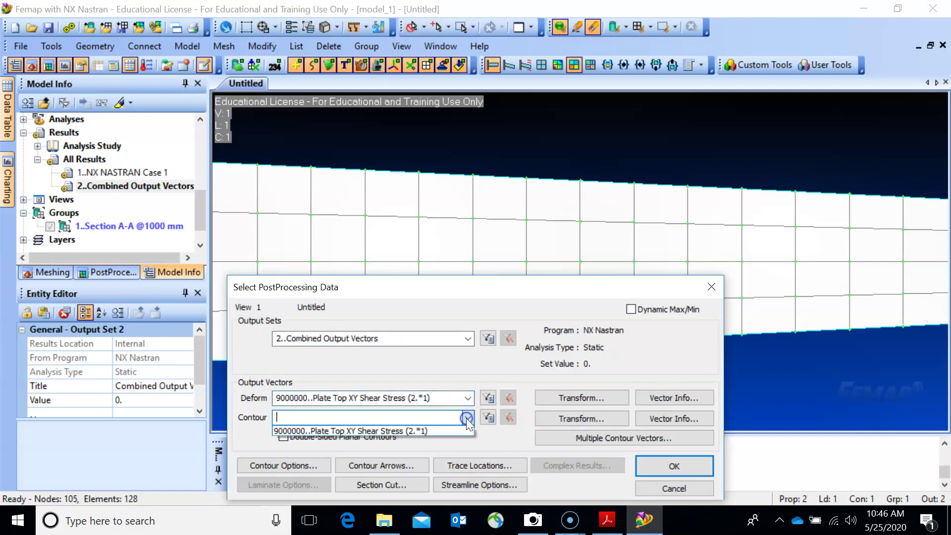
pyautogui.click(435, 431)
pyautogui.click(672, 468)
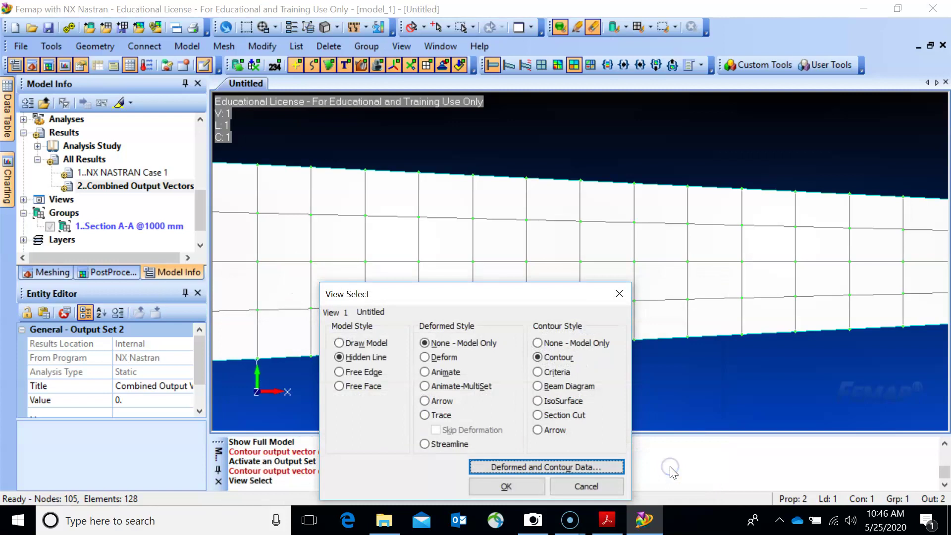
pyautogui.click(505, 486)
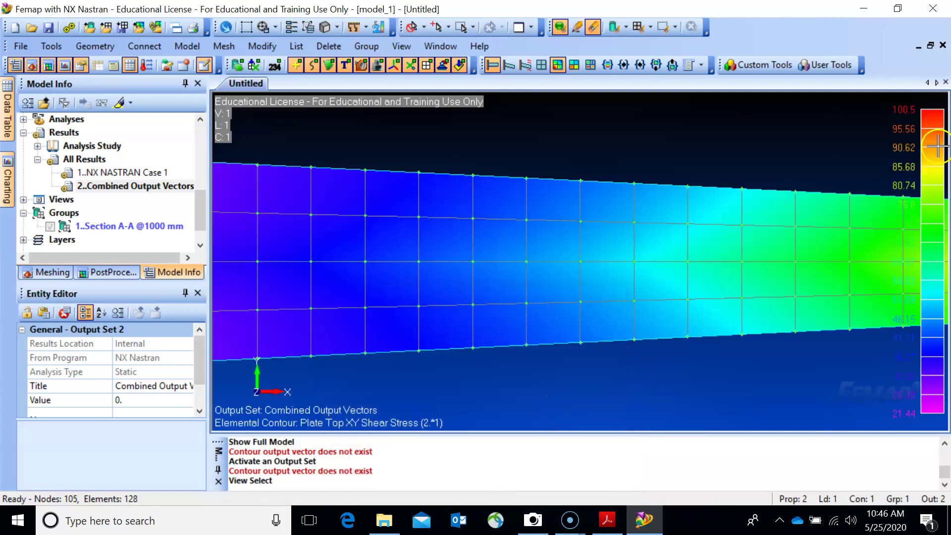
# Show only the elements of the Section A-A group
pyautogui.click(144, 228)
pyautogui.rightClick(144, 228)
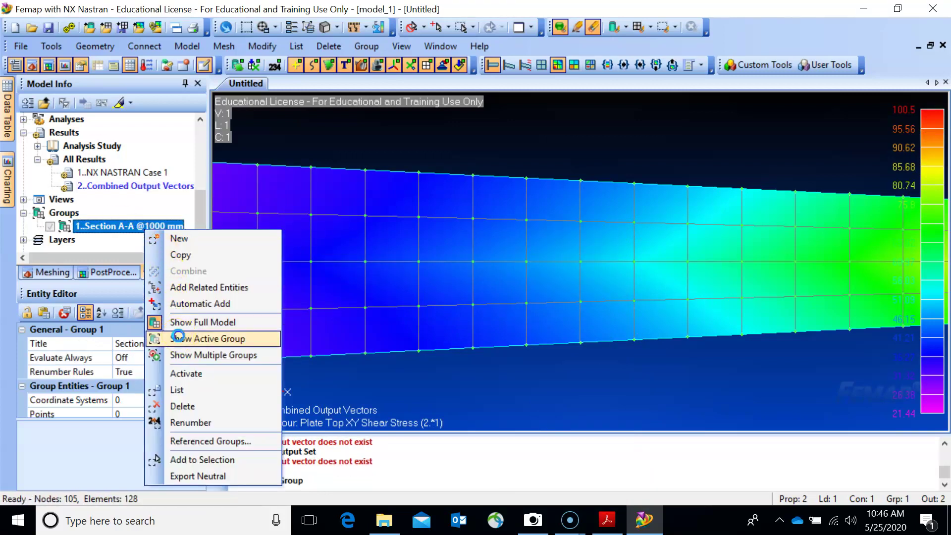
pyautogui.click(180, 339)
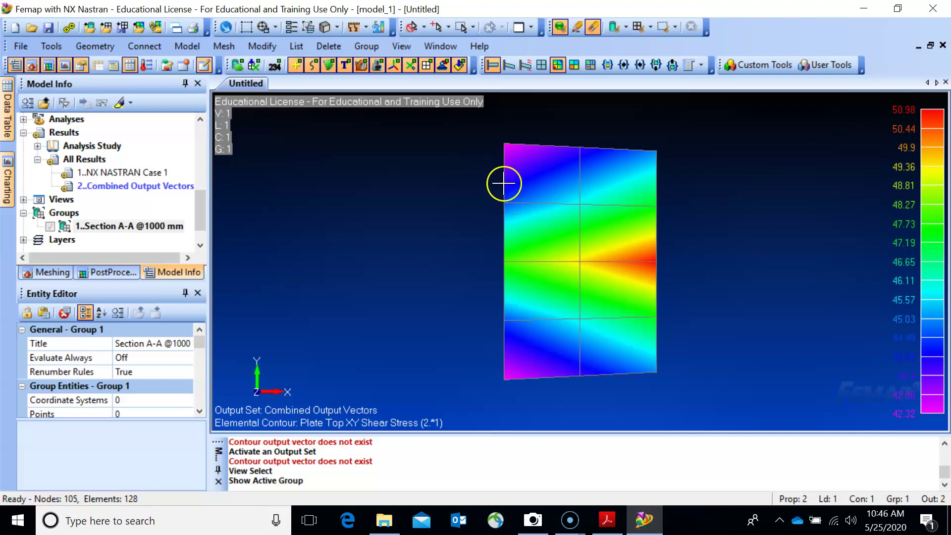
# Switch the contour display to Criteria style, labelling doubled shear stress from 42.32 to 50.98
pyautogui.press('F5')
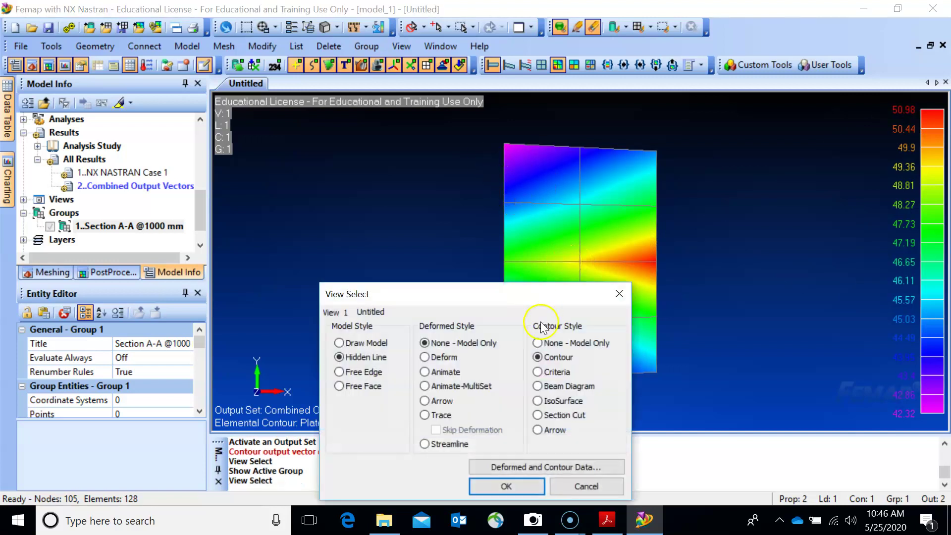
pyautogui.click(537, 373)
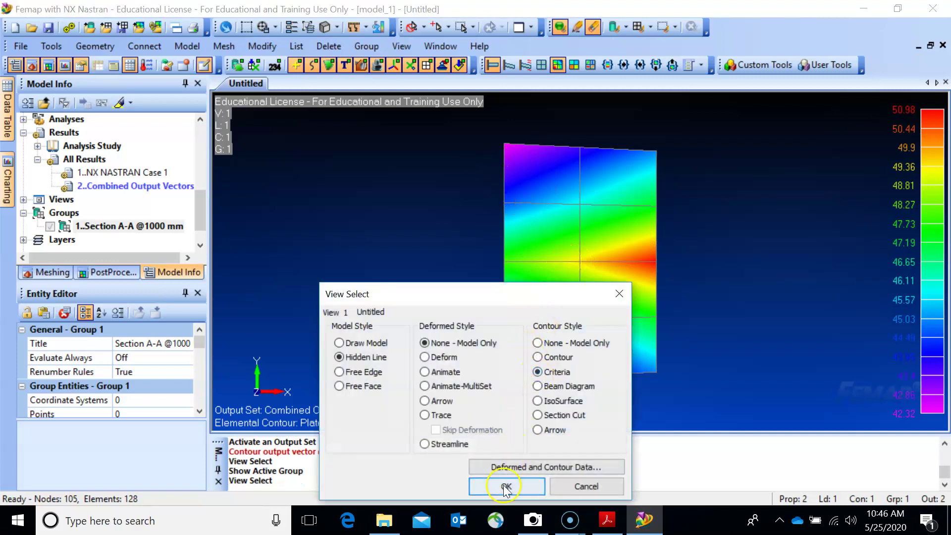
pyautogui.click(505, 485)
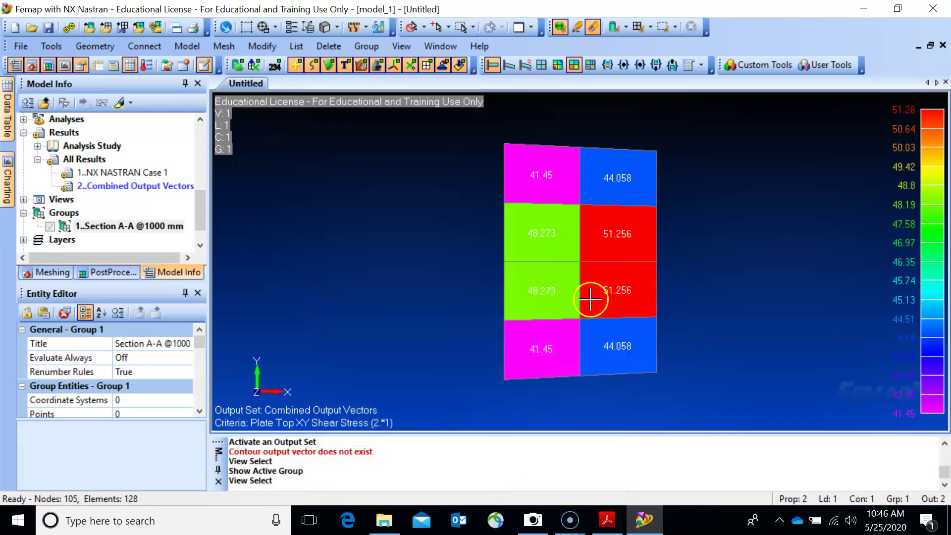
pyautogui.click(608, 519)
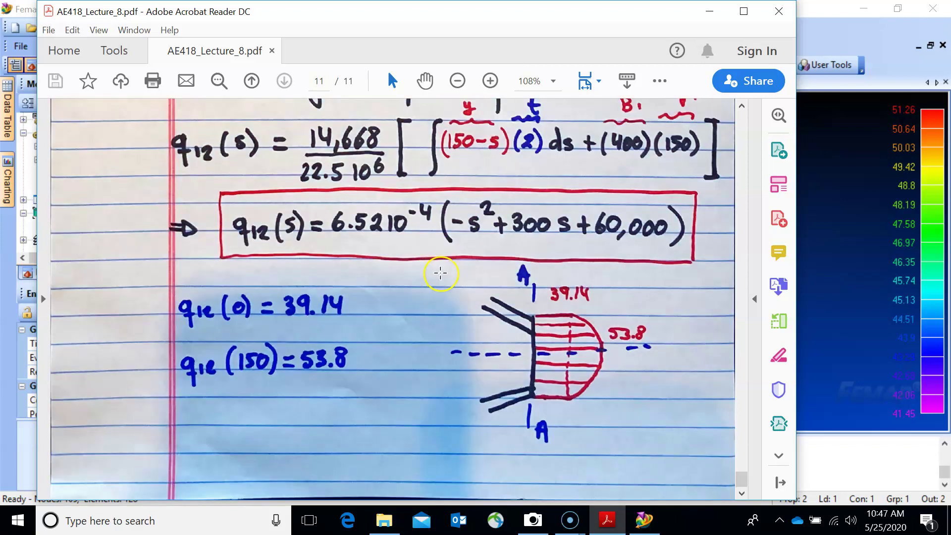
pyautogui.click(708, 16)
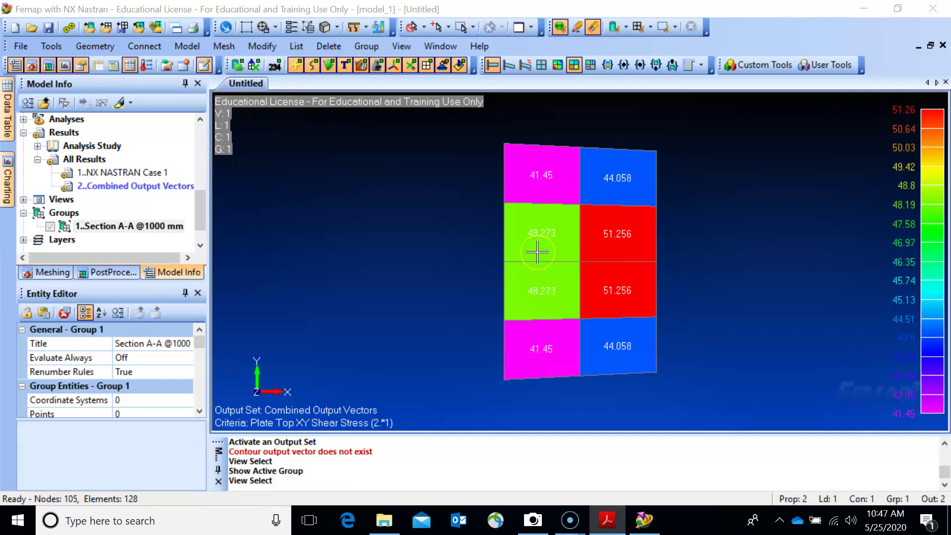
pyautogui.scroll(-3, 537, 252)
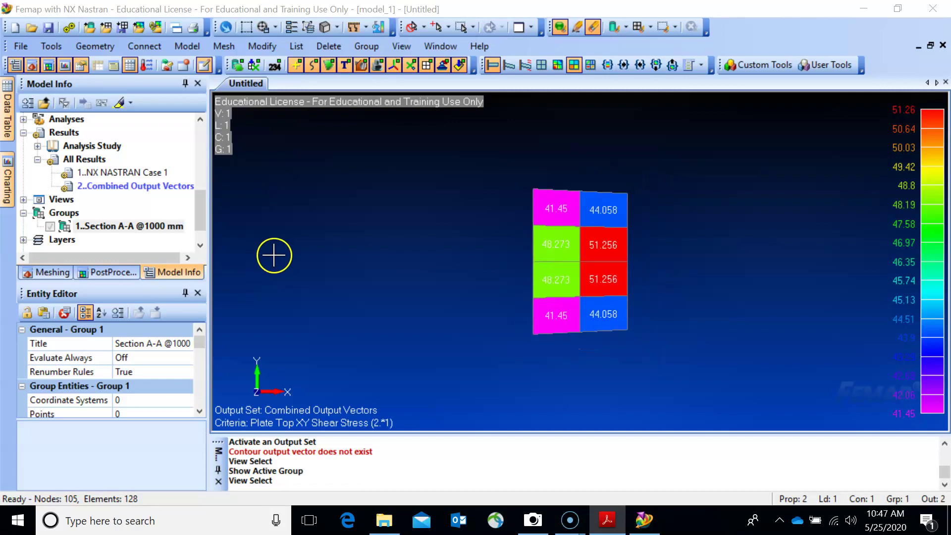
pyautogui.scroll(2, 273, 254)
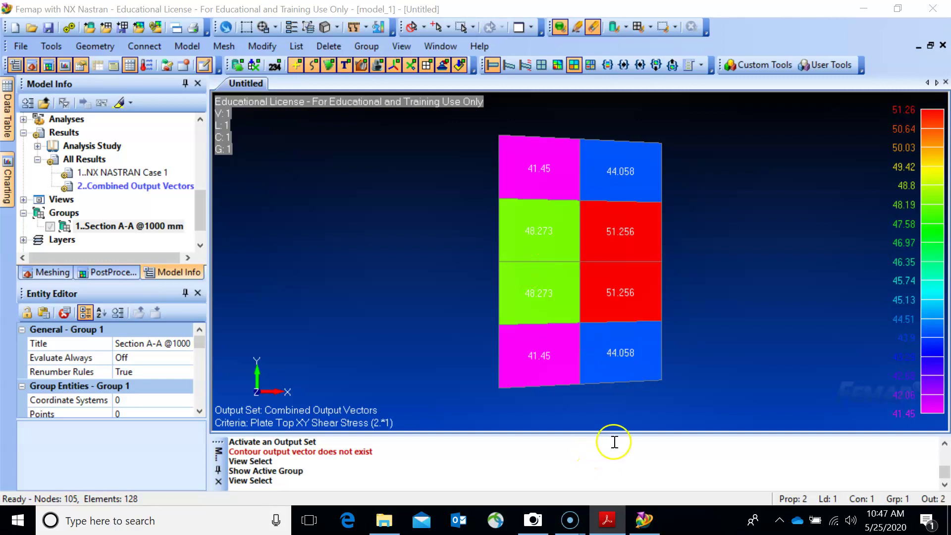
# Minimize FEMAP to bring back the Camera view of the handwritten shear flow notes
pyautogui.click(860, 8)
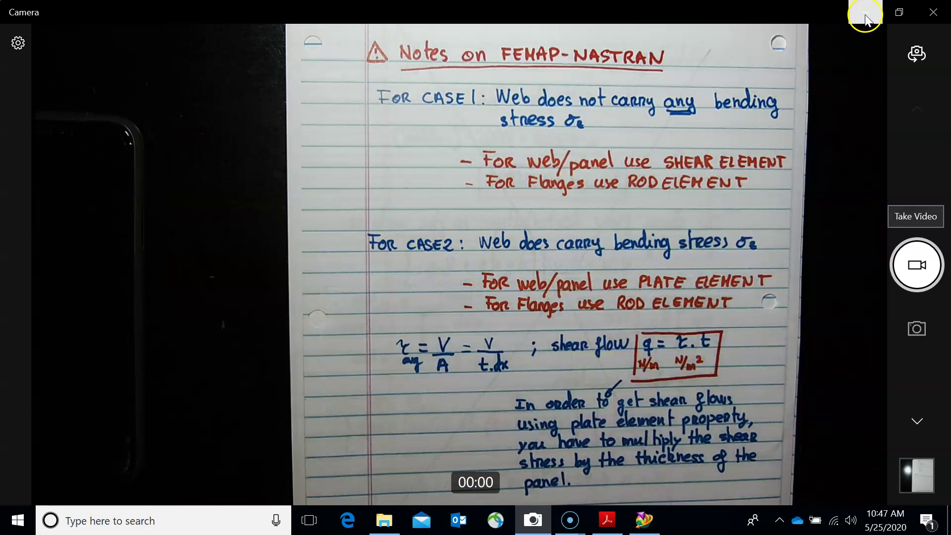
pyautogui.moveTo(563, 525)
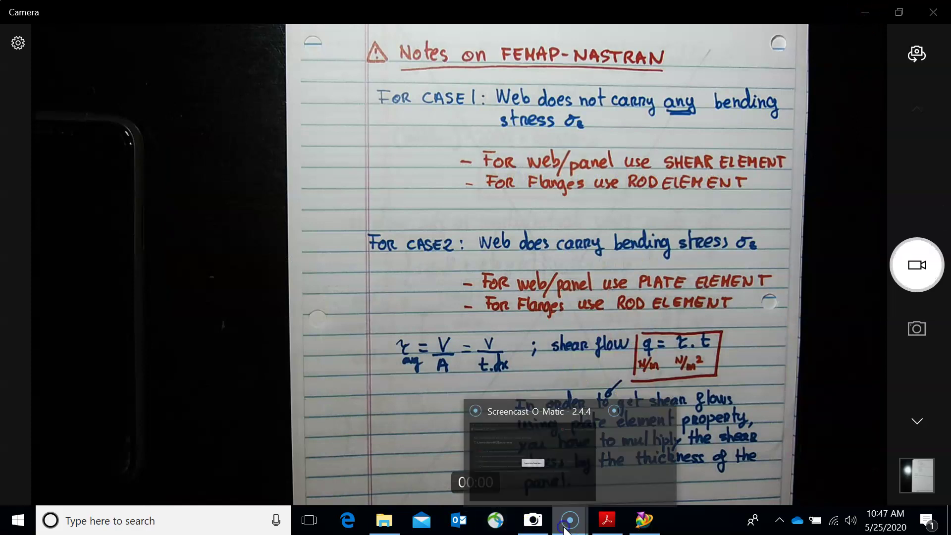